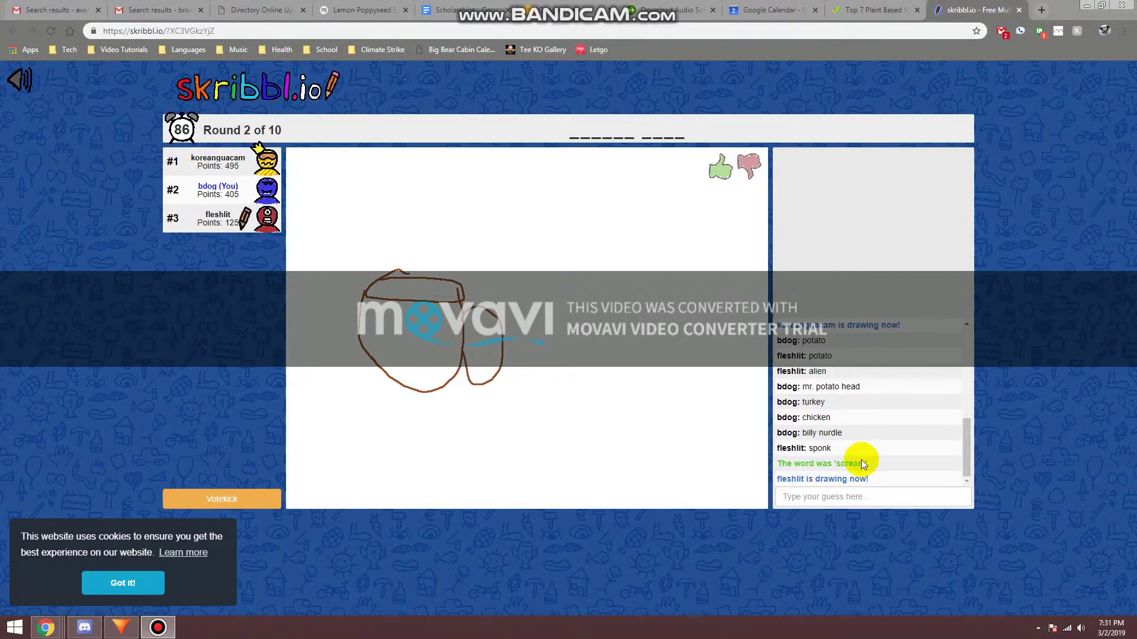
# Guess coffee, mug, coffee mug, coffee house, then the correct 'coffee shop'
pyautogui.click(860, 497)
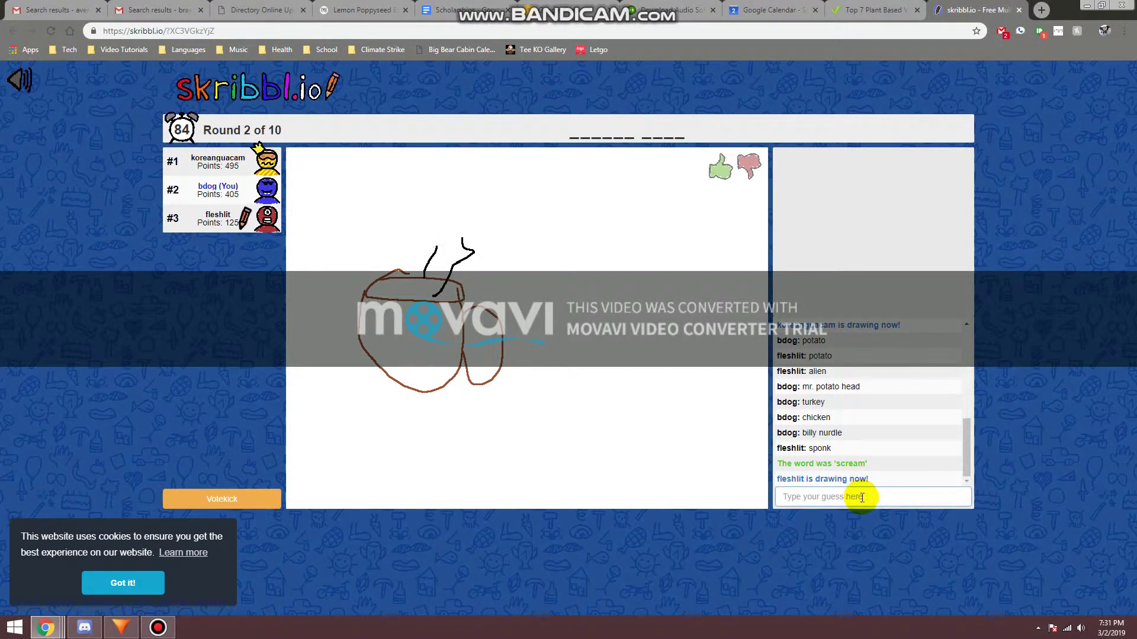
pyautogui.write('coffee')
pyautogui.press('Return')
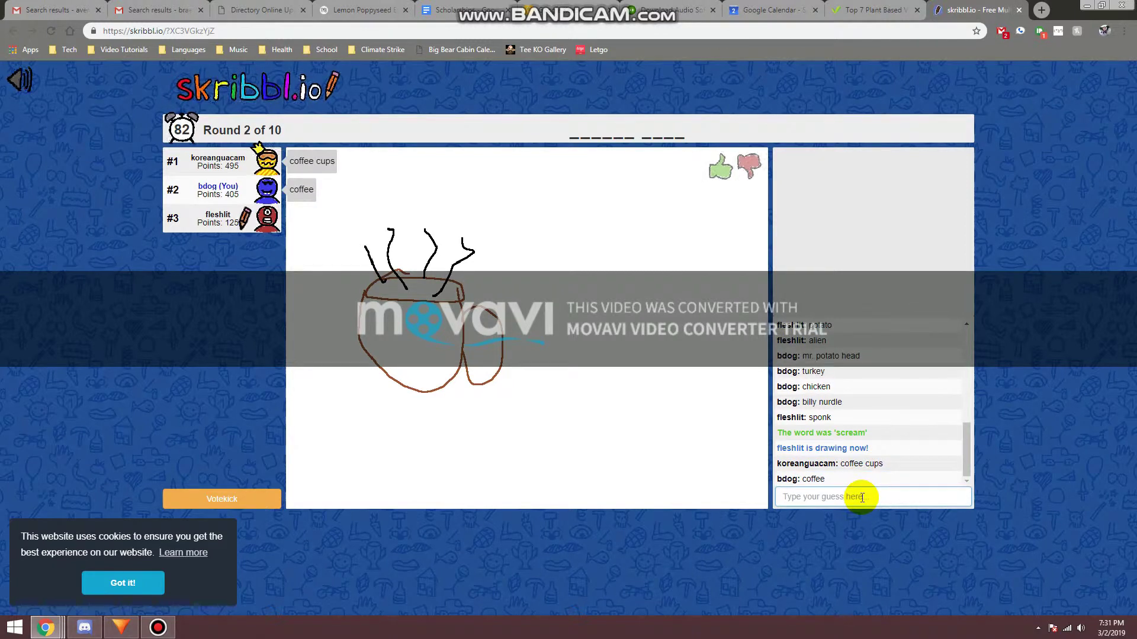
pyautogui.write('mug')
pyautogui.press('Return')
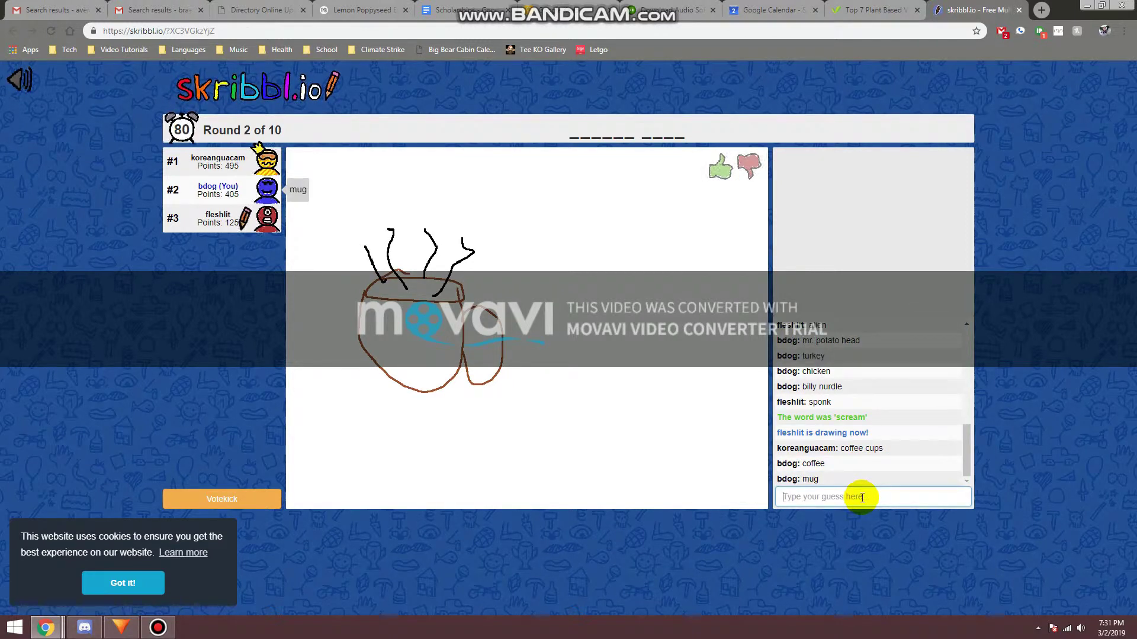
pyautogui.write('coffee mug')
pyautogui.press('Return')
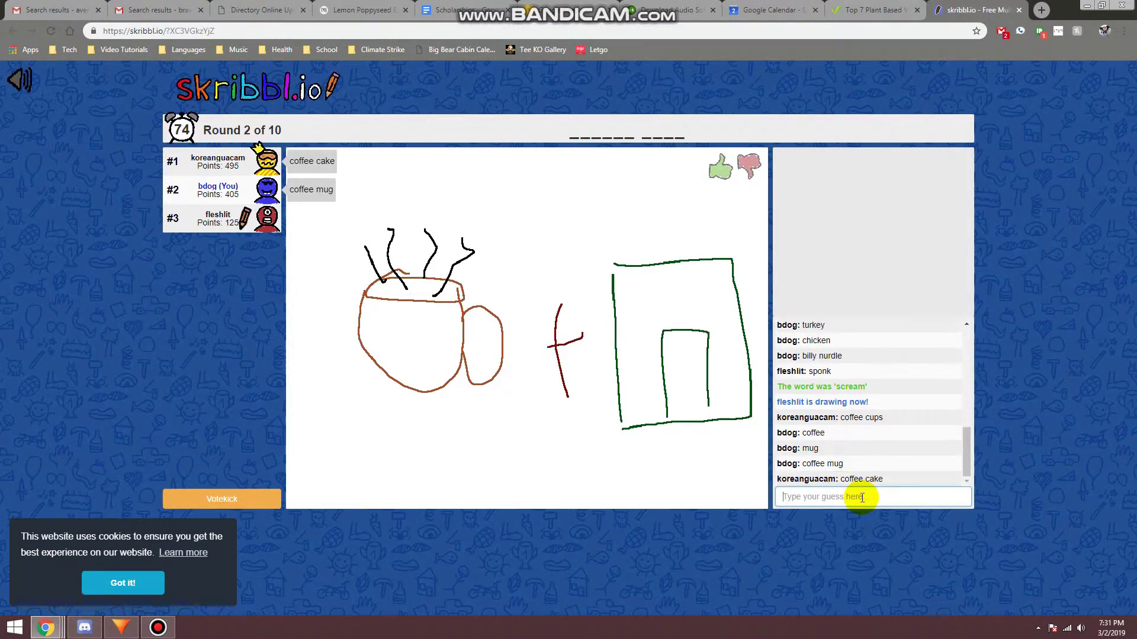
pyautogui.write('coffee house')
pyautogui.press('Return')
pyautogui.write('coffee shop')
pyautogui.press('Return')
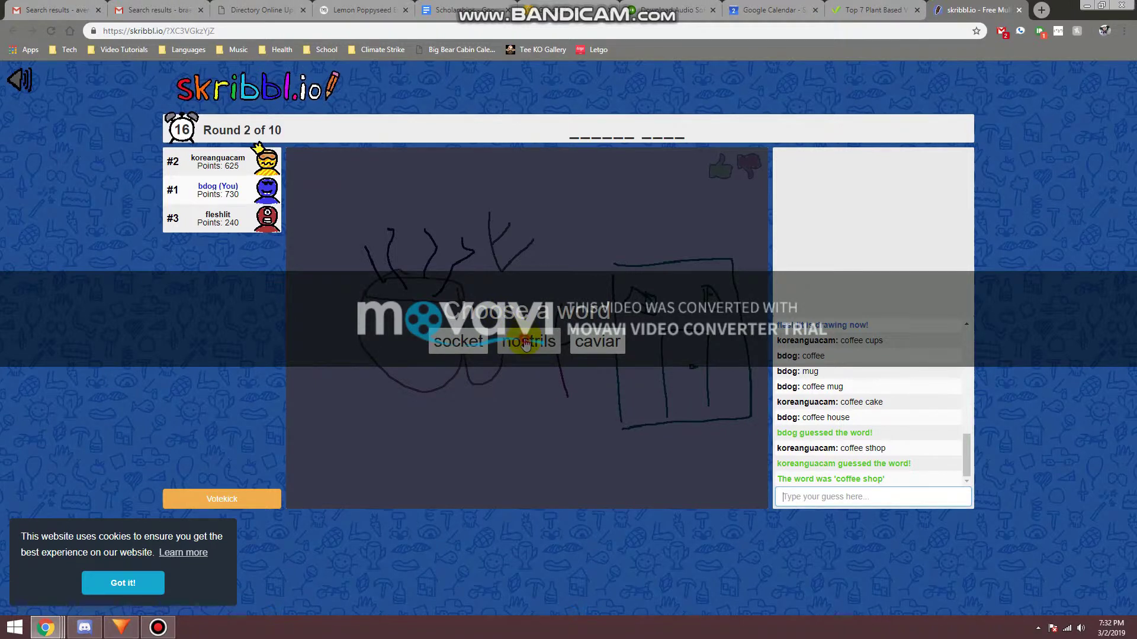
# Choose 'nostrils' and sketch a blue head outline with a nose
pyautogui.click(527, 343)
pyautogui.moveTo(469, 196); pyautogui.dragTo(509, 194)
pyautogui.moveTo(503, 251); pyautogui.dragTo(534, 299)
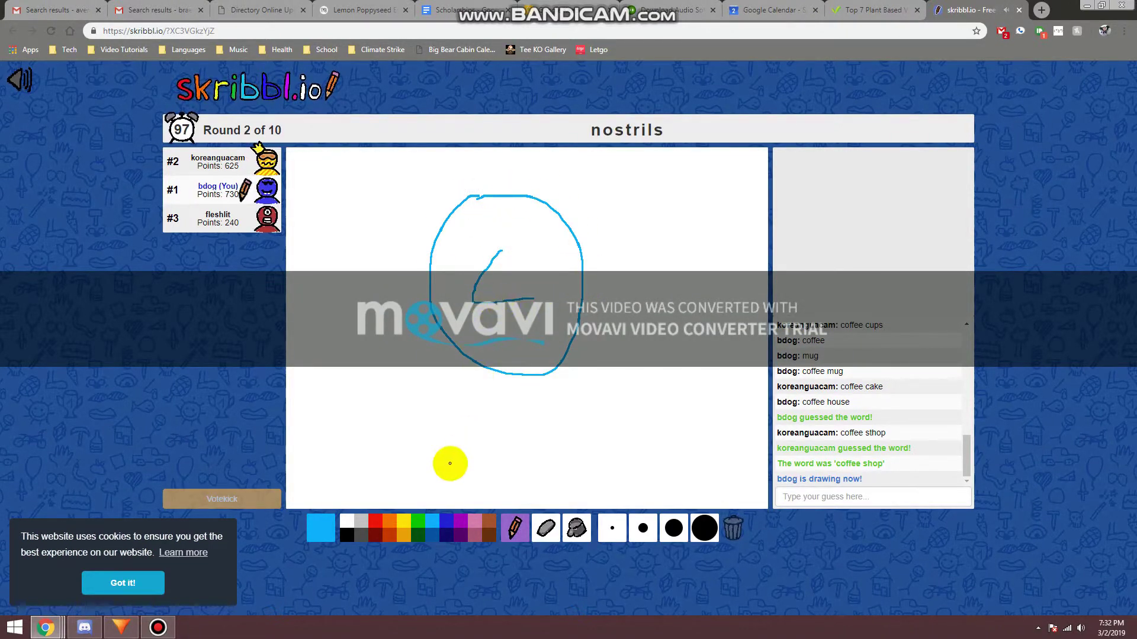
# Draw black nostril shapes, nose lines and a larger nose outline
pyautogui.click(346, 536)
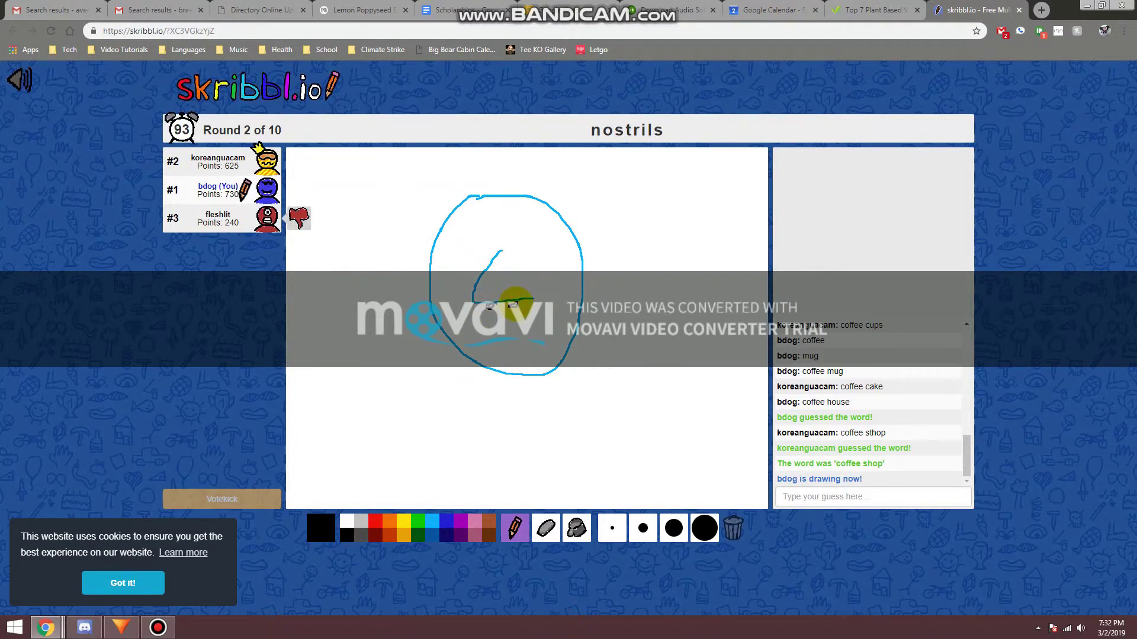
pyautogui.moveTo(438, 371)
pyautogui.mouseDown()
pyautogui.moveTo(489, 305)
pyautogui.moveTo(494, 323)
pyautogui.mouseUp()
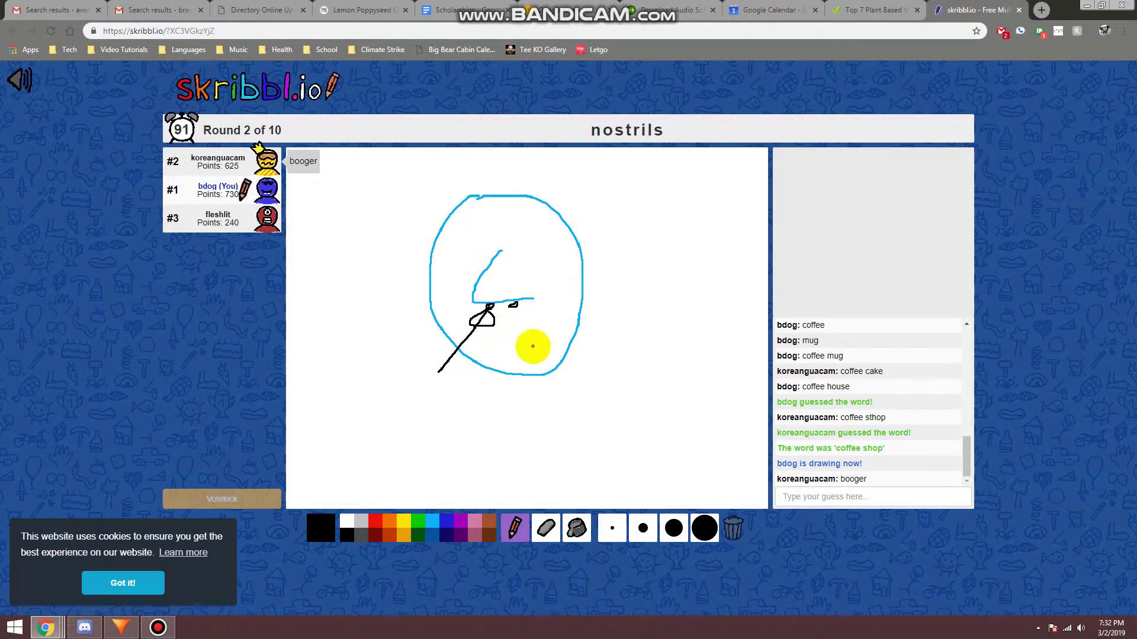
pyautogui.moveTo(591, 371)
pyautogui.mouseDown()
pyautogui.moveTo(520, 322)
pyautogui.moveTo(539, 317)
pyautogui.moveTo(517, 336)
pyautogui.moveTo(522, 314)
pyautogui.mouseUp()
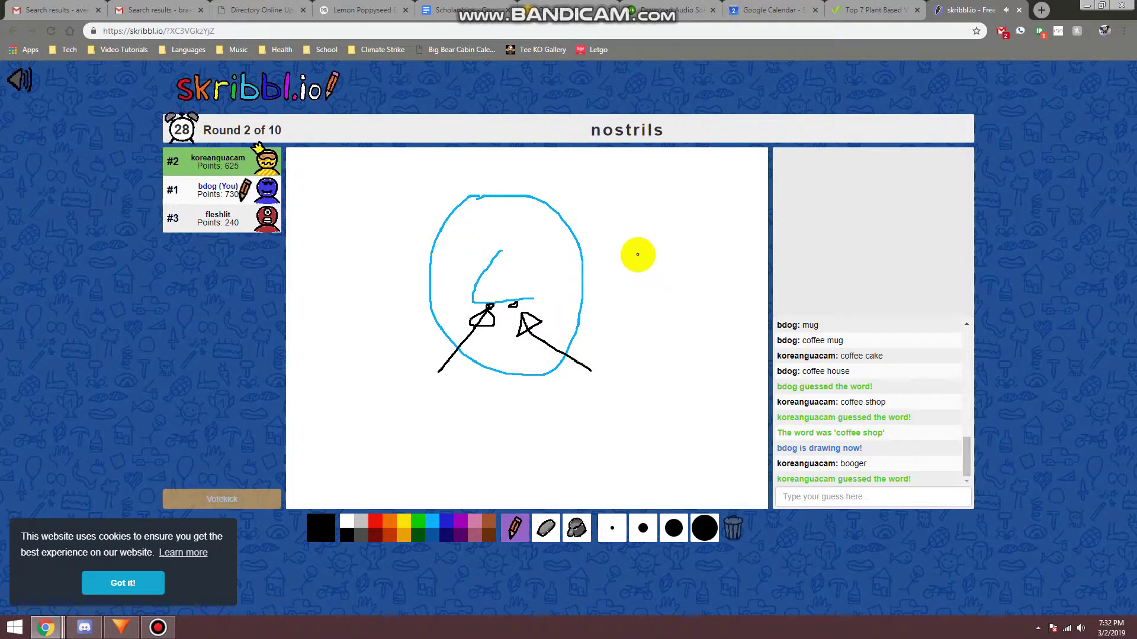
pyautogui.moveTo(636, 232); pyautogui.dragTo(636, 270)
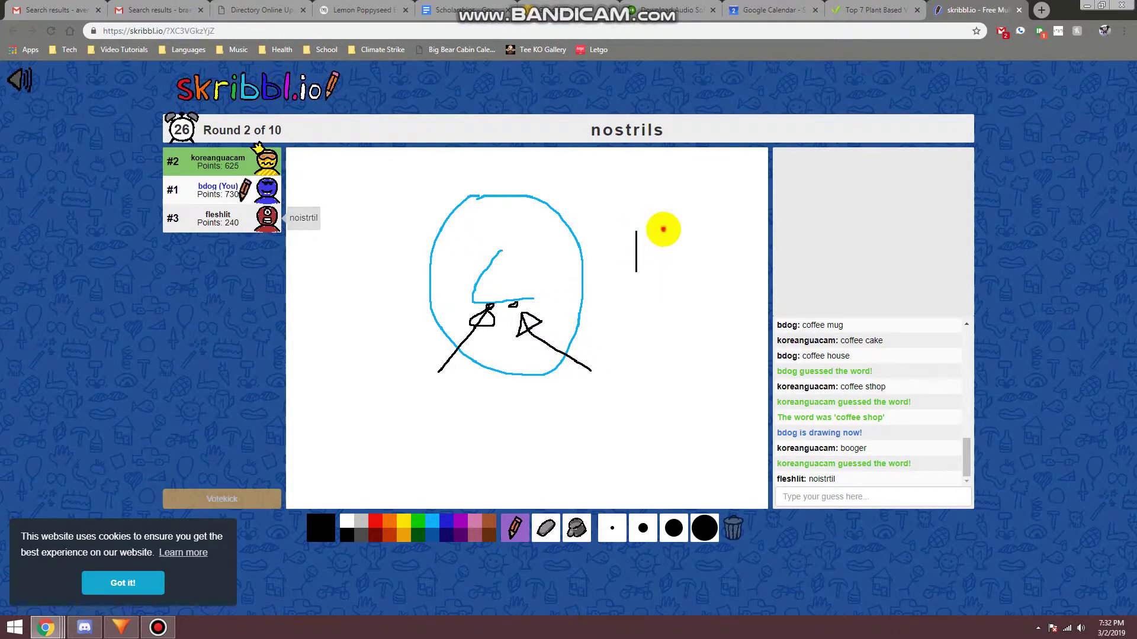
pyautogui.moveTo(663, 230)
pyautogui.mouseDown()
pyautogui.moveTo(653, 271)
pyautogui.moveTo(616, 300)
pyautogui.mouseUp()
pyautogui.moveTo(666, 270)
pyautogui.mouseDown()
pyautogui.moveTo(686, 298)
pyautogui.moveTo(654, 293)
pyautogui.mouseUp()
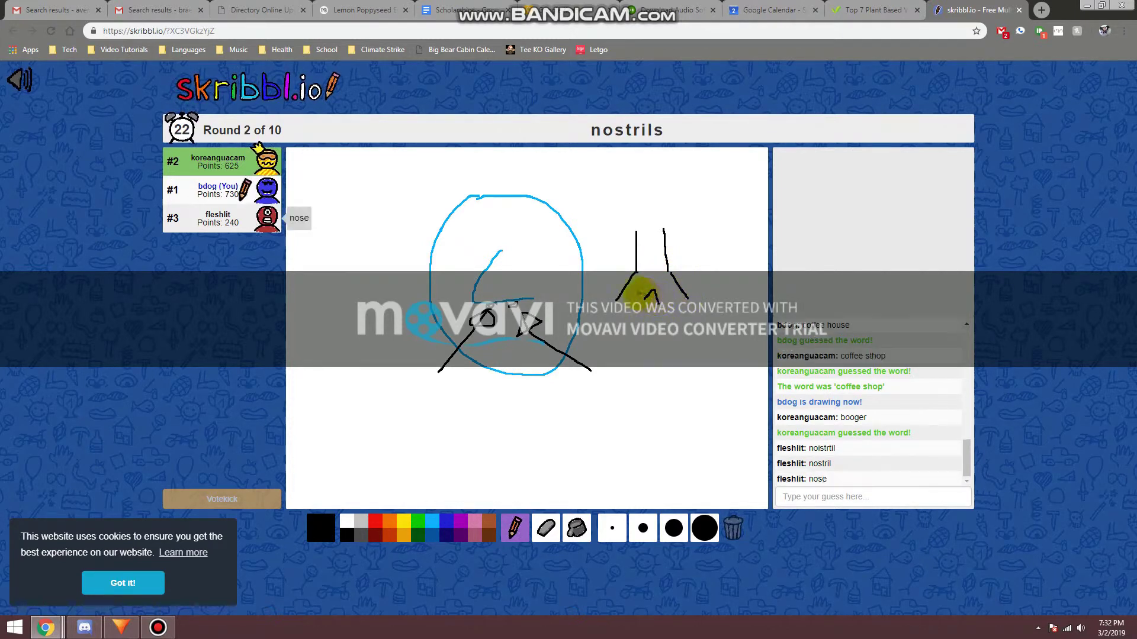
pyautogui.moveTo(617, 204); pyautogui.dragTo(716, 307)
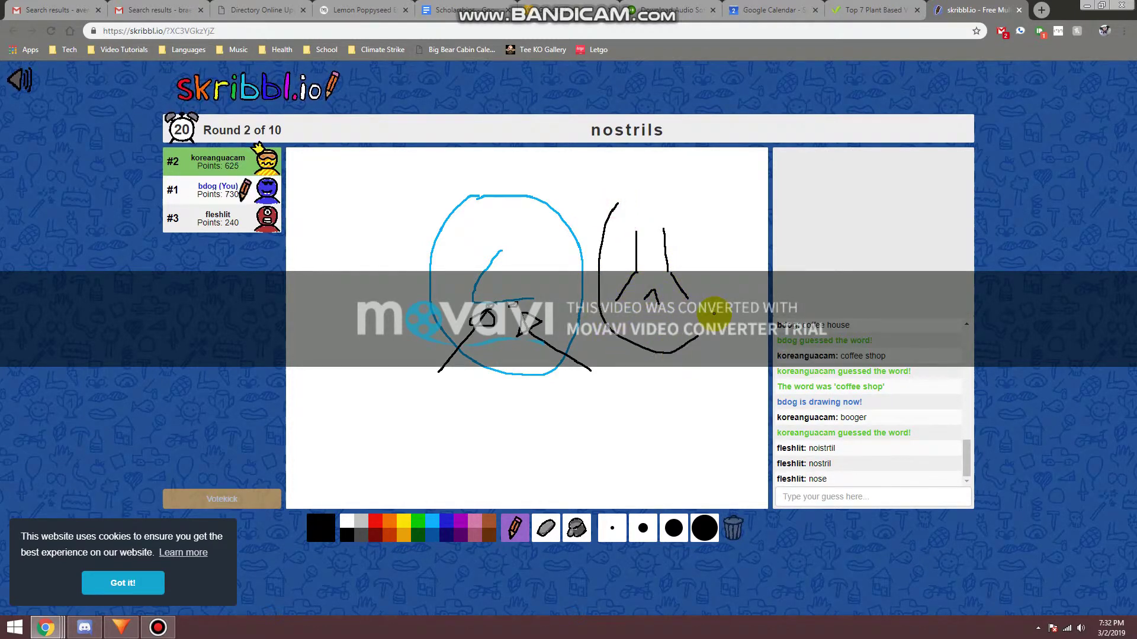
# Clear the canvas and redraw the face with a nose, two nostrils and a smile
pyautogui.click(733, 529)
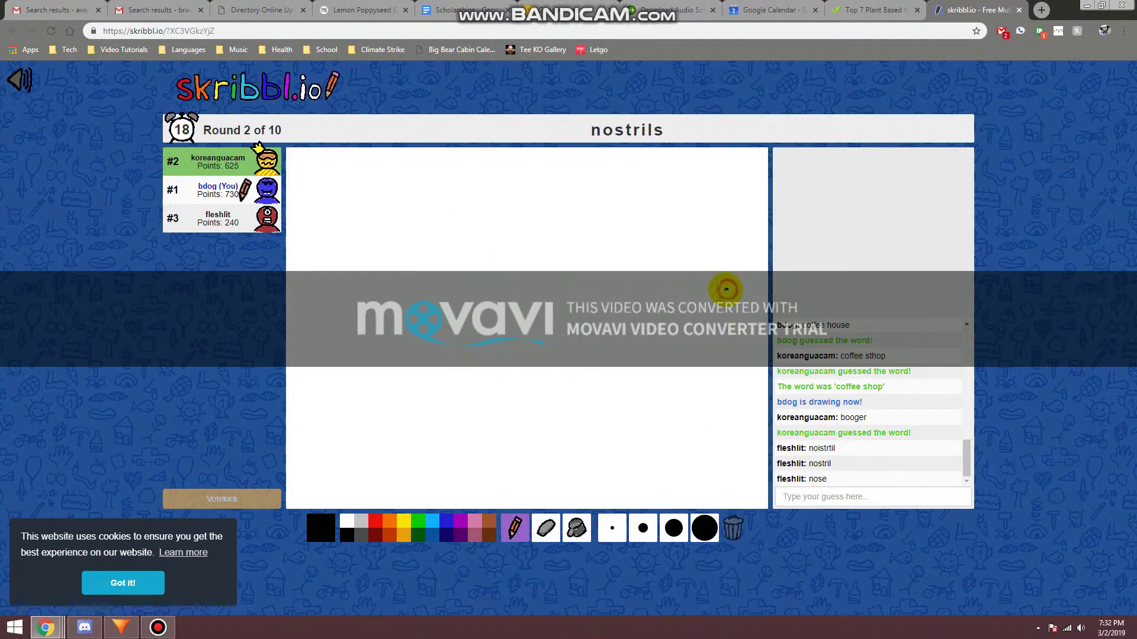
pyautogui.moveTo(479, 250)
pyautogui.mouseDown()
pyautogui.moveTo(527, 383)
pyautogui.moveTo(578, 252)
pyautogui.moveTo(480, 241)
pyautogui.mouseUp()
pyautogui.moveTo(517, 278)
pyautogui.mouseDown()
pyautogui.moveTo(507, 305)
pyautogui.moveTo(539, 301)
pyautogui.moveTo(520, 299)
pyautogui.mouseUp()
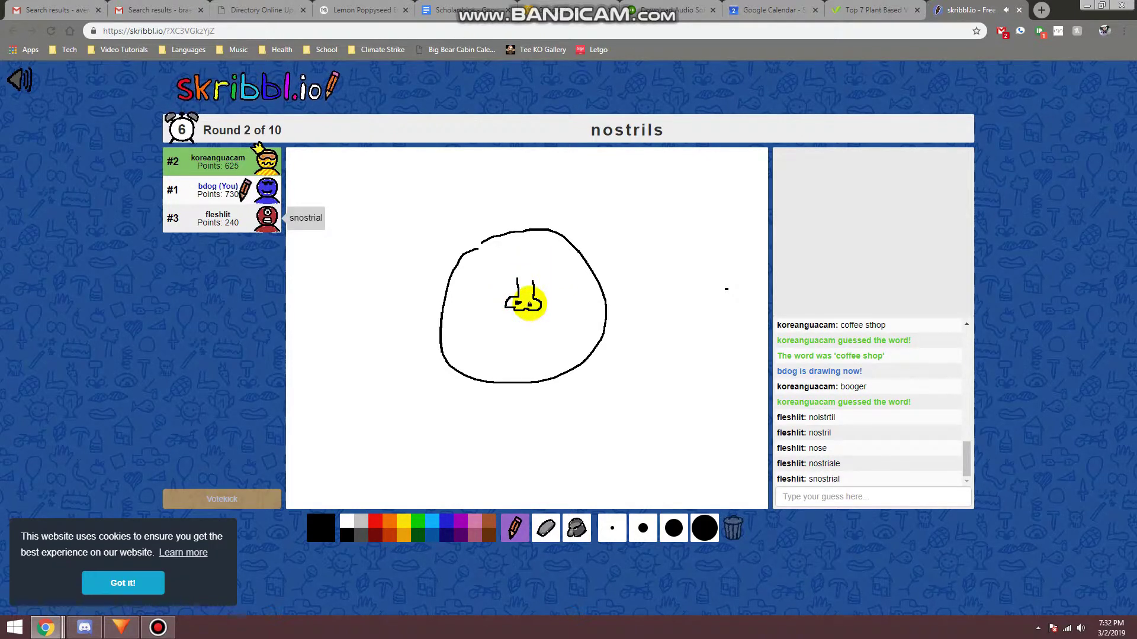
pyautogui.moveTo(486, 280); pyautogui.dragTo(486, 285)
pyautogui.moveTo(555, 283); pyautogui.dragTo(558, 285)
pyautogui.moveTo(481, 345); pyautogui.dragTo(553, 342)
pyautogui.moveTo(432, 345); pyautogui.dragTo(506, 309)
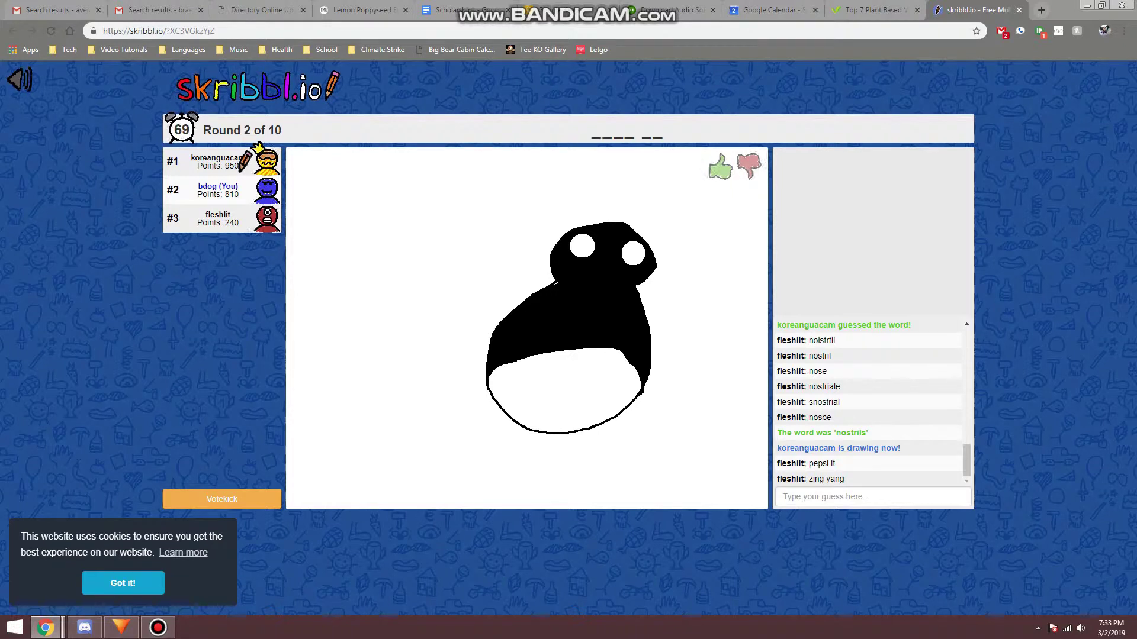
# Submit the guesses bb8, panda and kangaroo in the chat
pyautogui.click(854, 499)
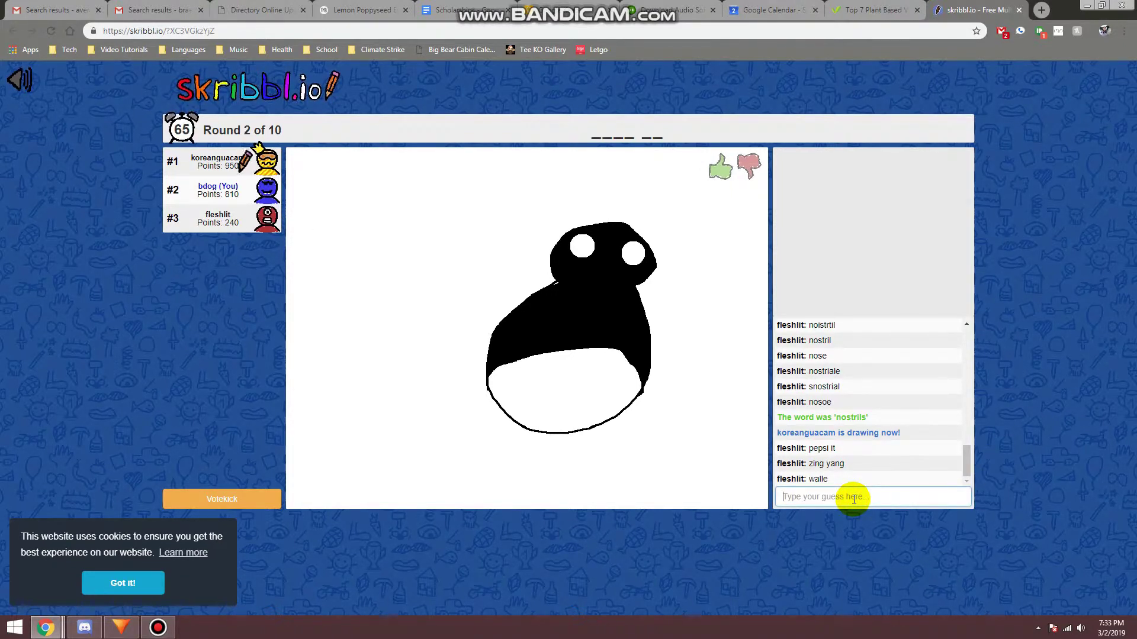
pyautogui.write('bb8')
pyautogui.press('Return')
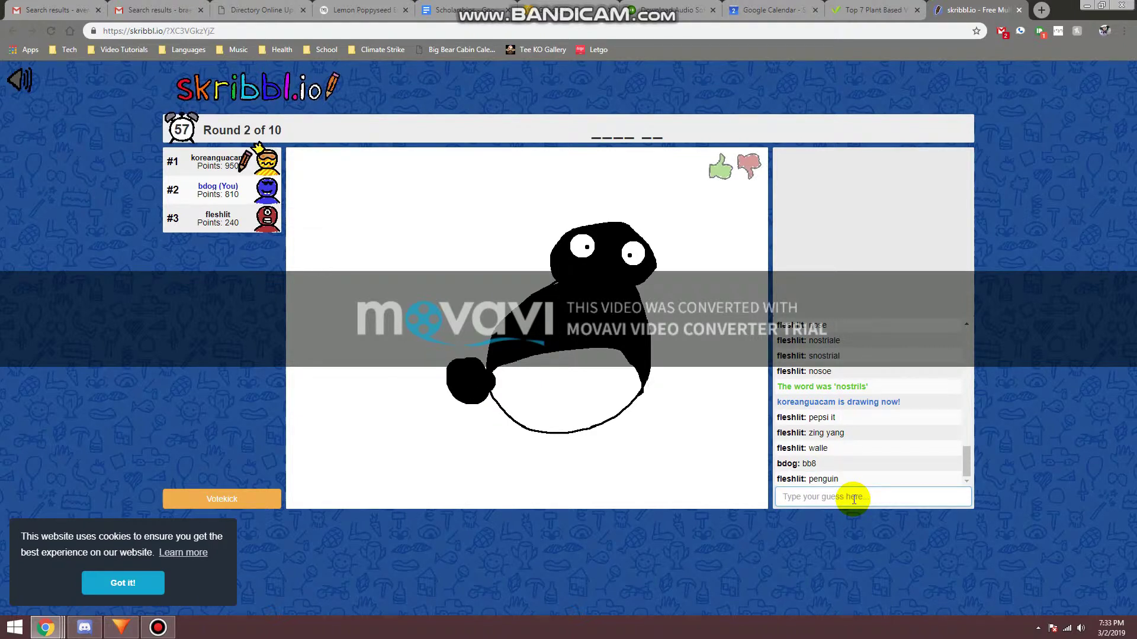
pyautogui.write('panda')
pyautogui.press('Return')
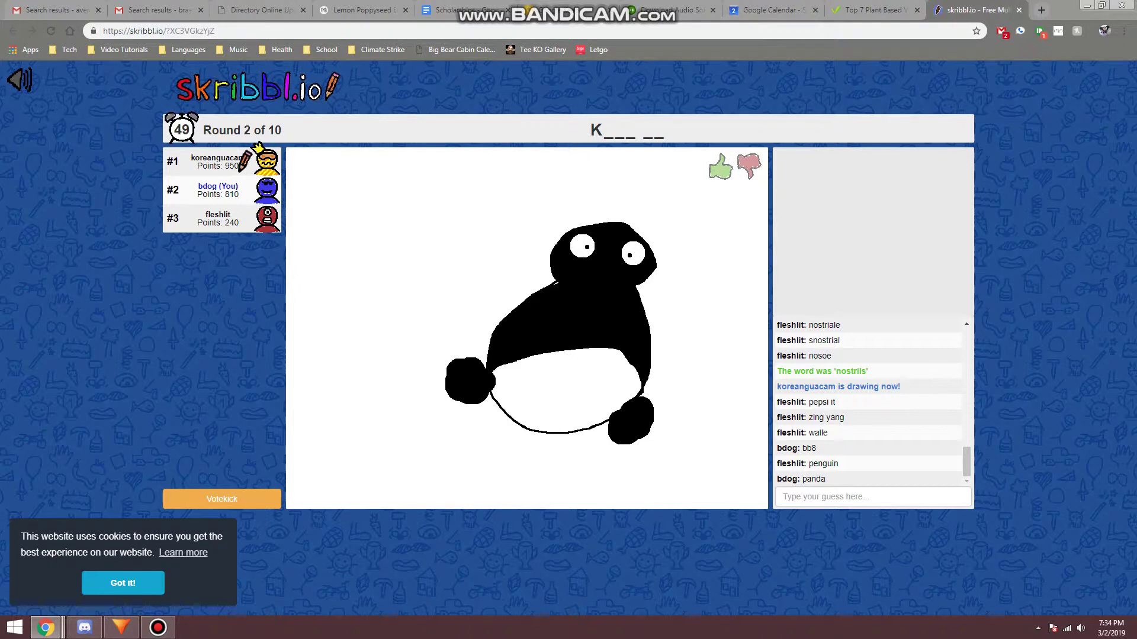
pyautogui.click(810, 495)
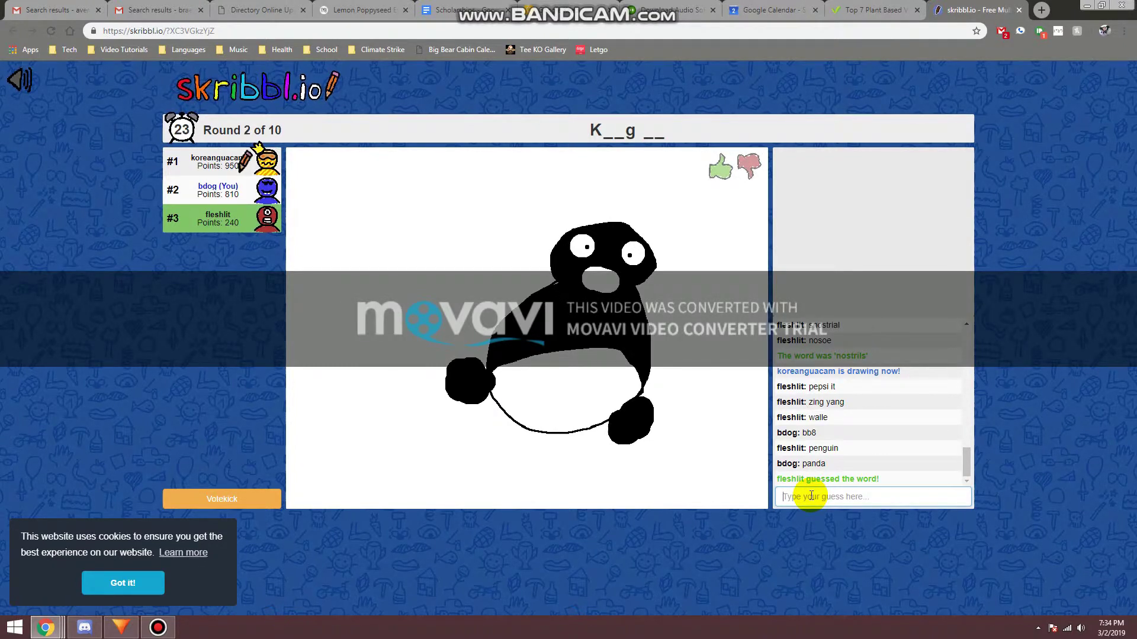
pyautogui.write('kangaroo')
pyautogui.press('Return')
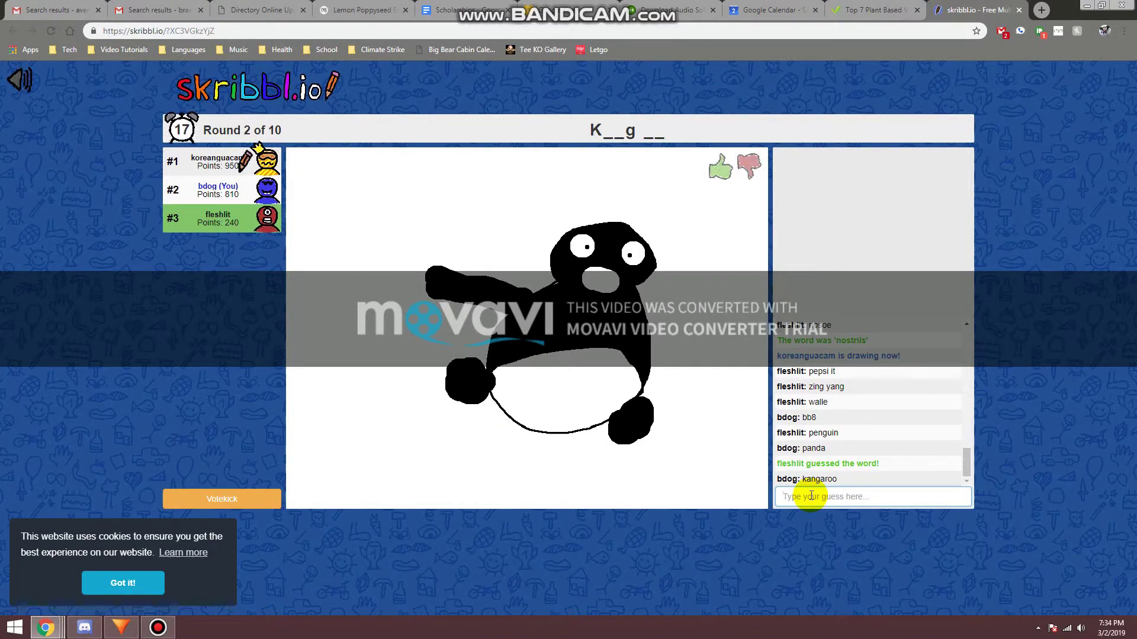
pyautogui.write('k')
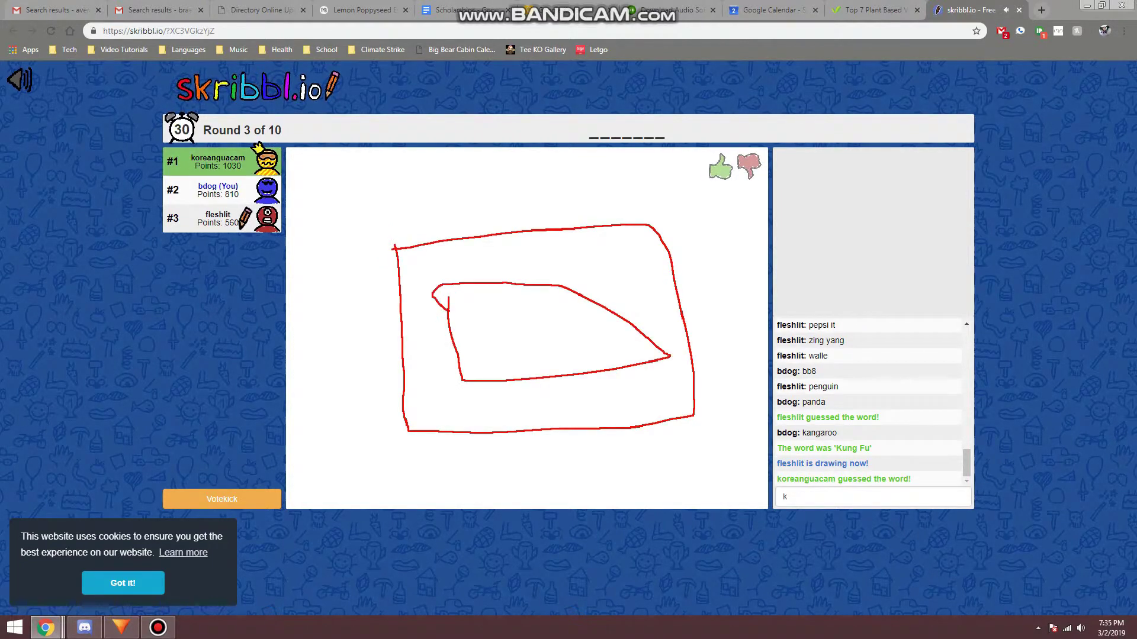
# Clear the stray 'k' and submit the correct guess 'youtube'
pyautogui.click(813, 493)
pyautogui.press('BackSpace')
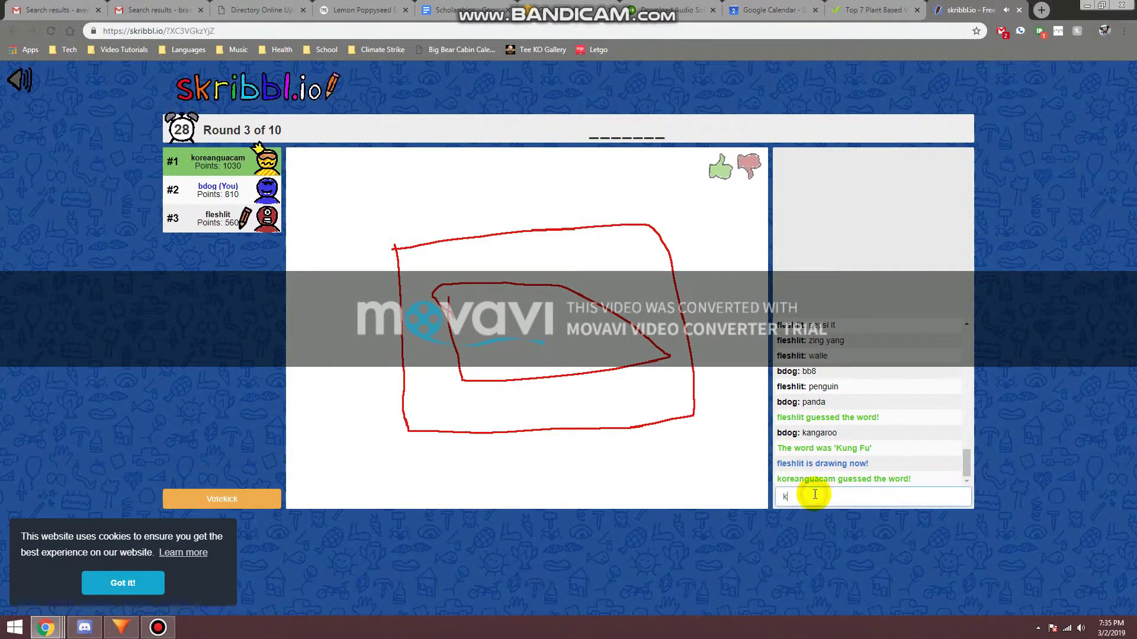
pyautogui.write('youtube')
pyautogui.press('Return')
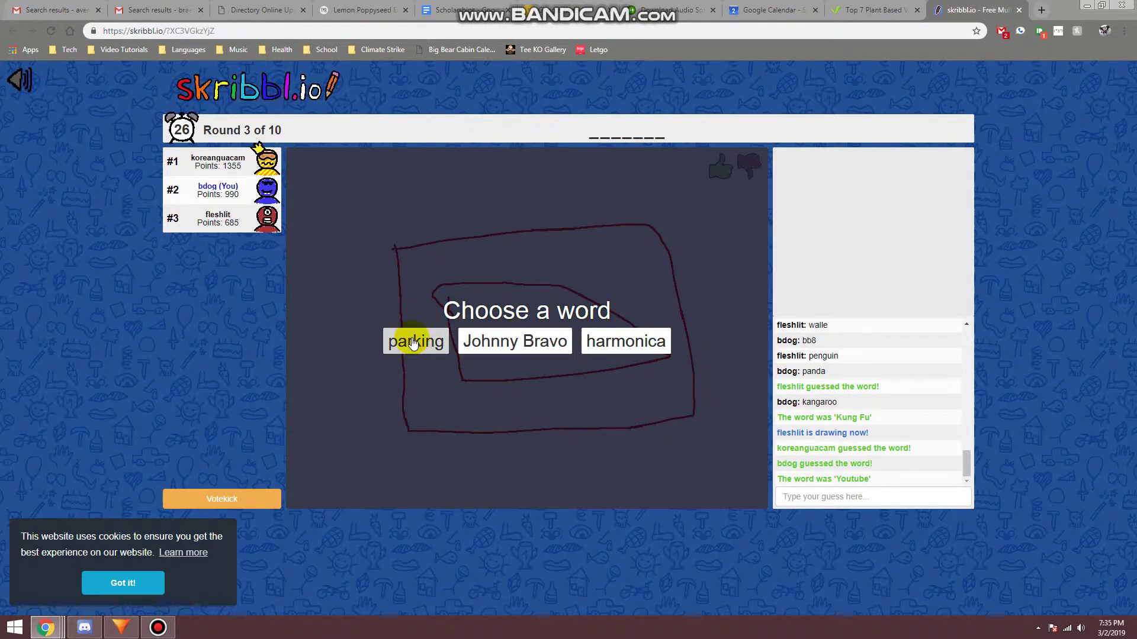
# Choose 'harmonica' and draw its rectangular body with holes in a thicker brush
pyautogui.click(630, 339)
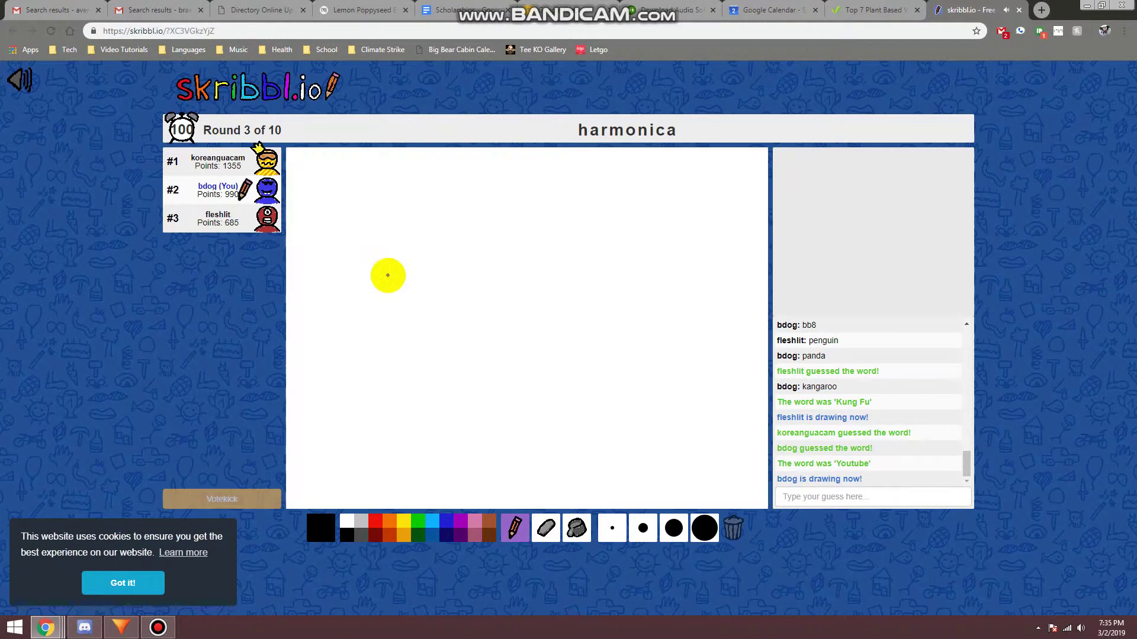
pyautogui.moveTo(380, 252)
pyautogui.mouseDown()
pyautogui.moveTo(550, 277)
pyautogui.moveTo(386, 257)
pyautogui.moveTo(394, 289)
pyautogui.mouseUp()
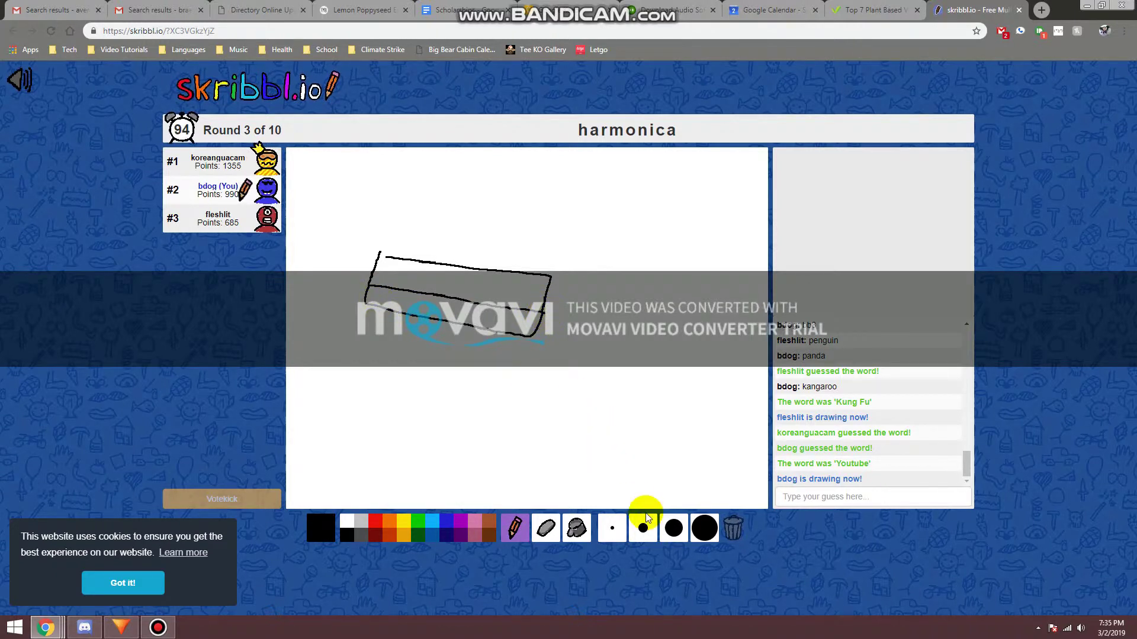
pyautogui.click(643, 528)
pyautogui.moveTo(378, 295); pyautogui.dragTo(421, 306)
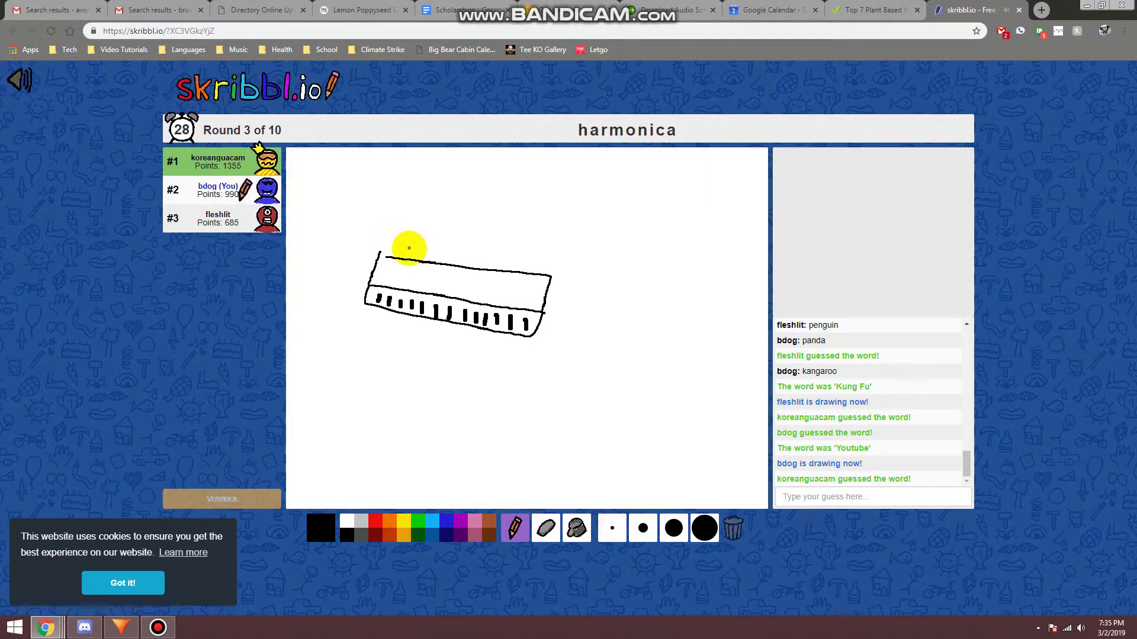
# Add sound lines and a musical note above the harmonica
pyautogui.moveTo(399, 249); pyautogui.dragTo(407, 196)
pyautogui.moveTo(430, 251)
pyautogui.mouseDown()
pyautogui.moveTo(469, 209)
pyautogui.moveTo(526, 181)
pyautogui.mouseUp()
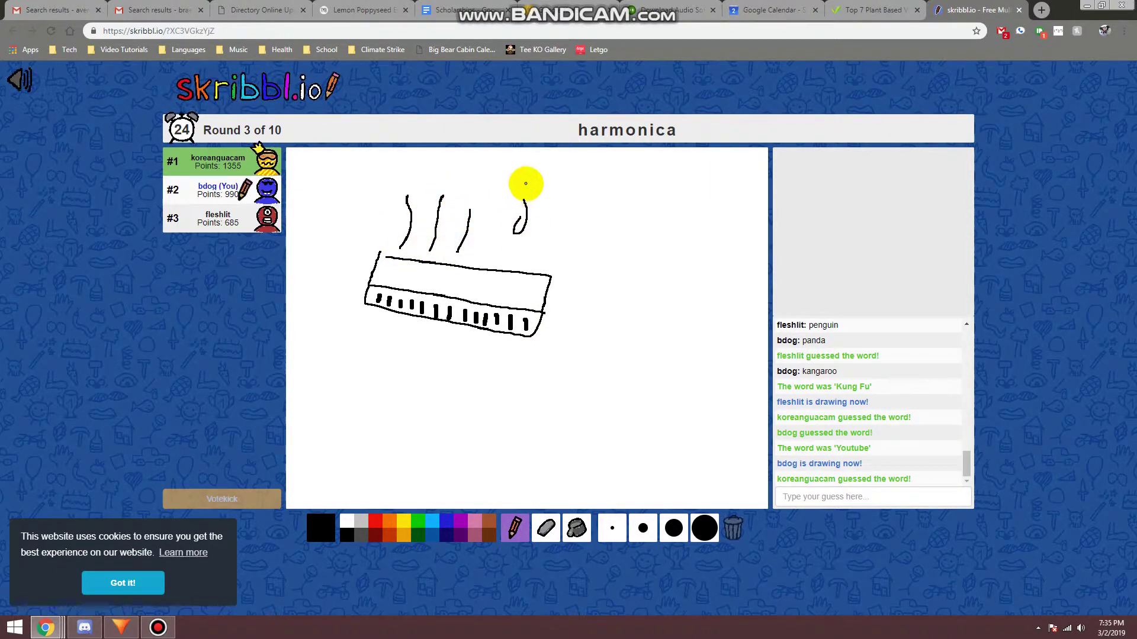
pyautogui.moveTo(520, 222)
pyautogui.mouseDown()
pyautogui.moveTo(527, 178)
pyautogui.moveTo(546, 186)
pyautogui.moveTo(521, 225)
pyautogui.moveTo(559, 179)
pyautogui.moveTo(574, 190)
pyautogui.moveTo(562, 223)
pyautogui.mouseUp()
pyautogui.click(552, 220)
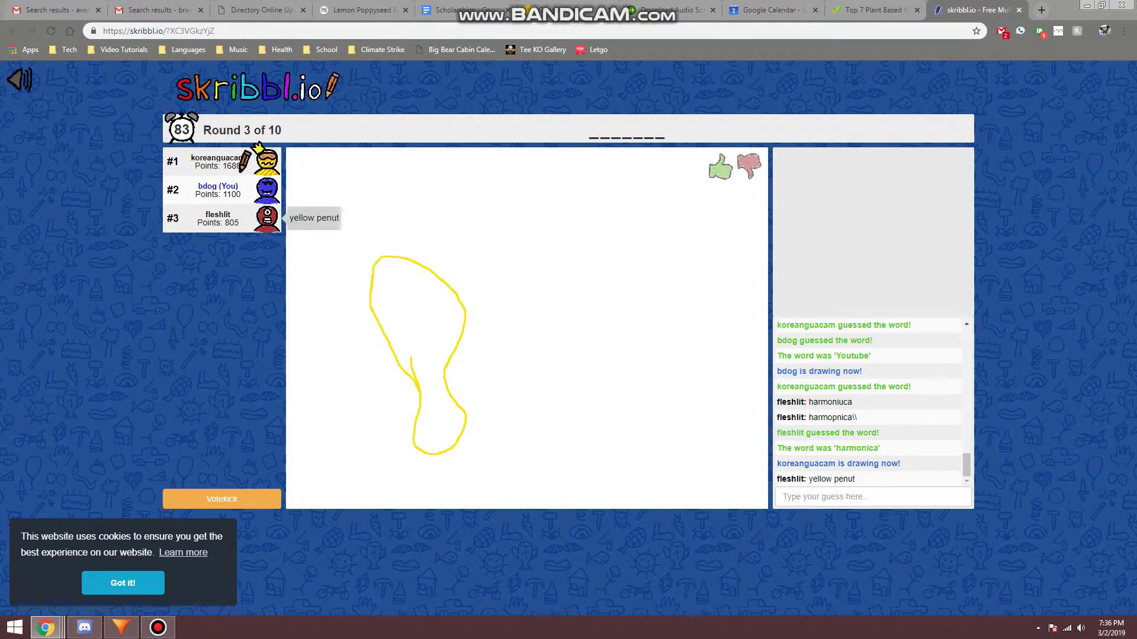
# Guess turkey leg, drumstick, chicken leg, maraca and maracca for the yellow drawing
pyautogui.click(846, 496)
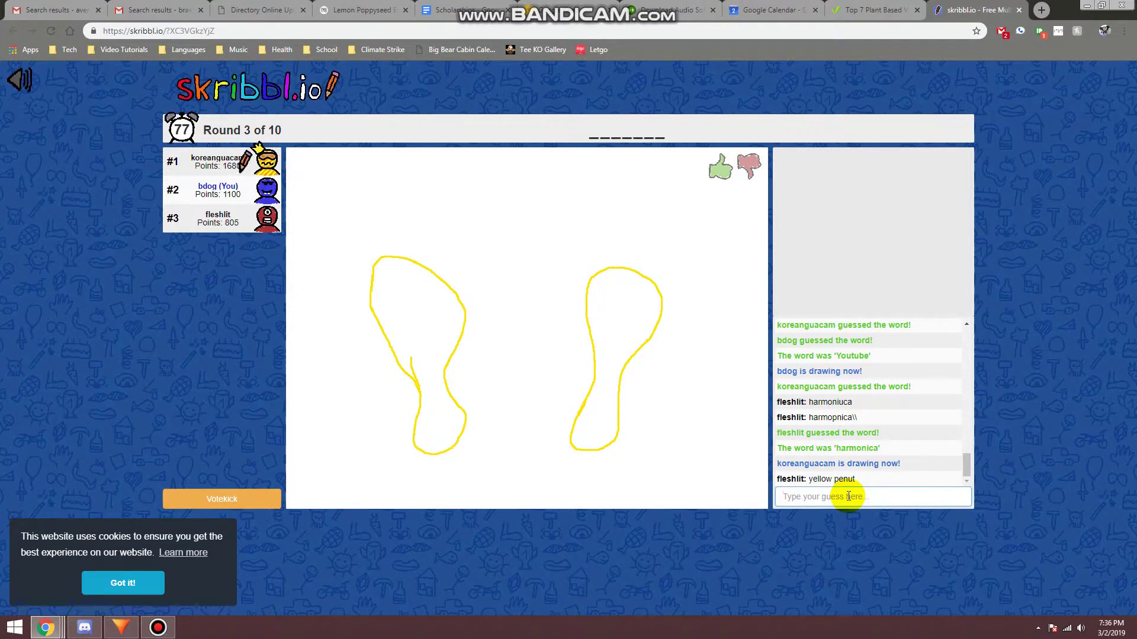
pyautogui.write('turkey le')
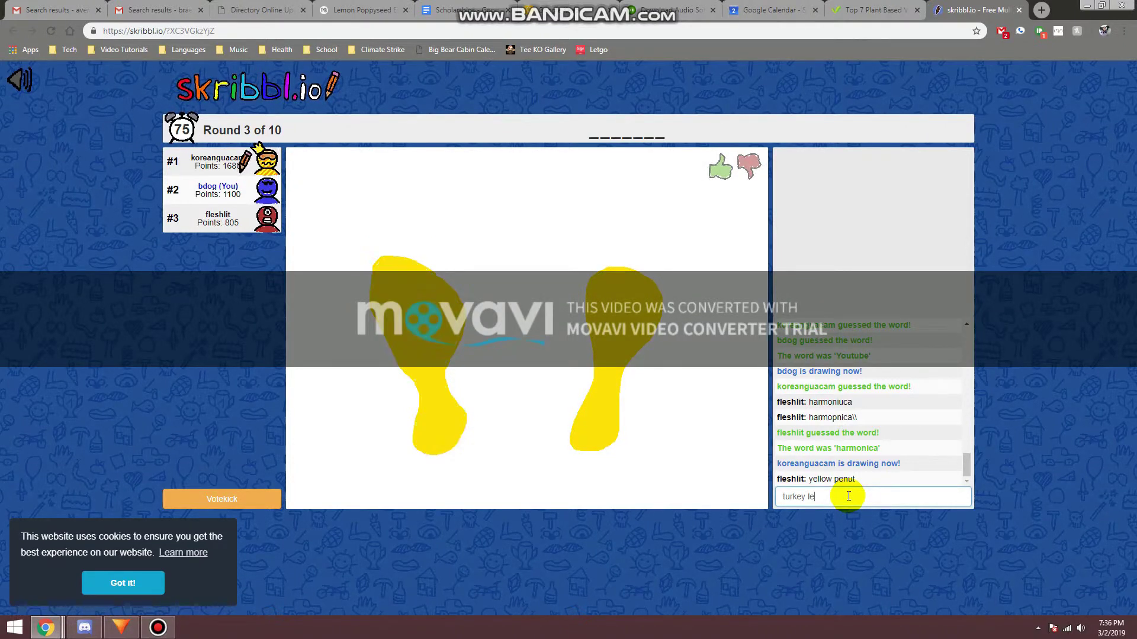
pyautogui.write('g')
pyautogui.press('Return')
pyautogui.write('drumstick')
pyautogui.press('Return')
pyautogui.write('chicken leg')
pyautogui.press('Return')
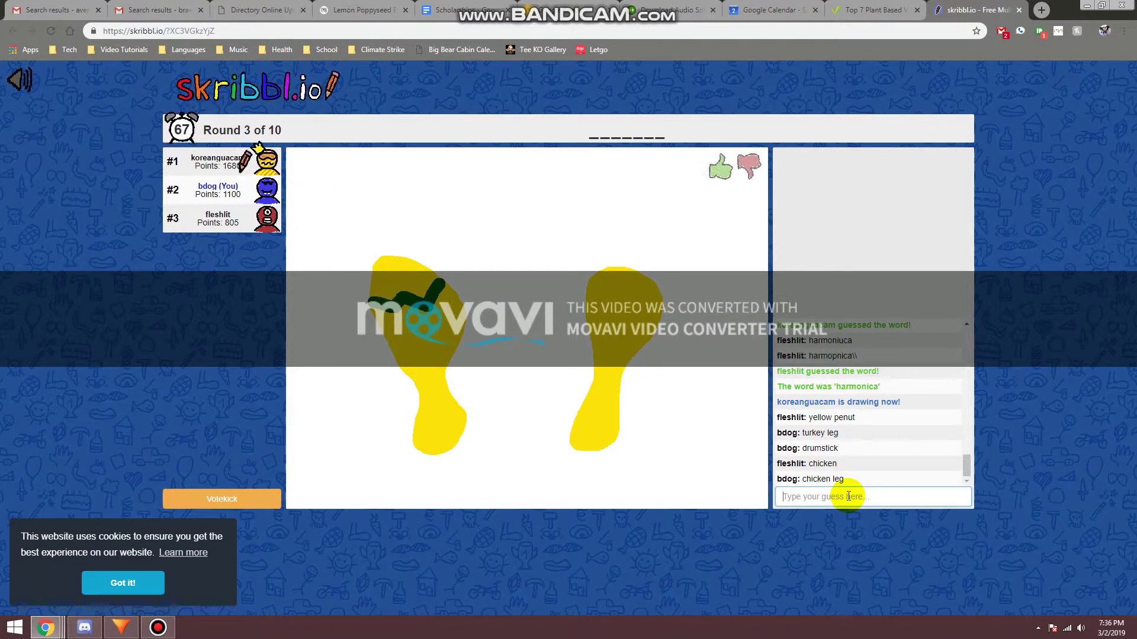
pyautogui.write('maraca')
pyautogui.press('Return')
pyautogui.write('maracca')
pyautogui.press('Return')
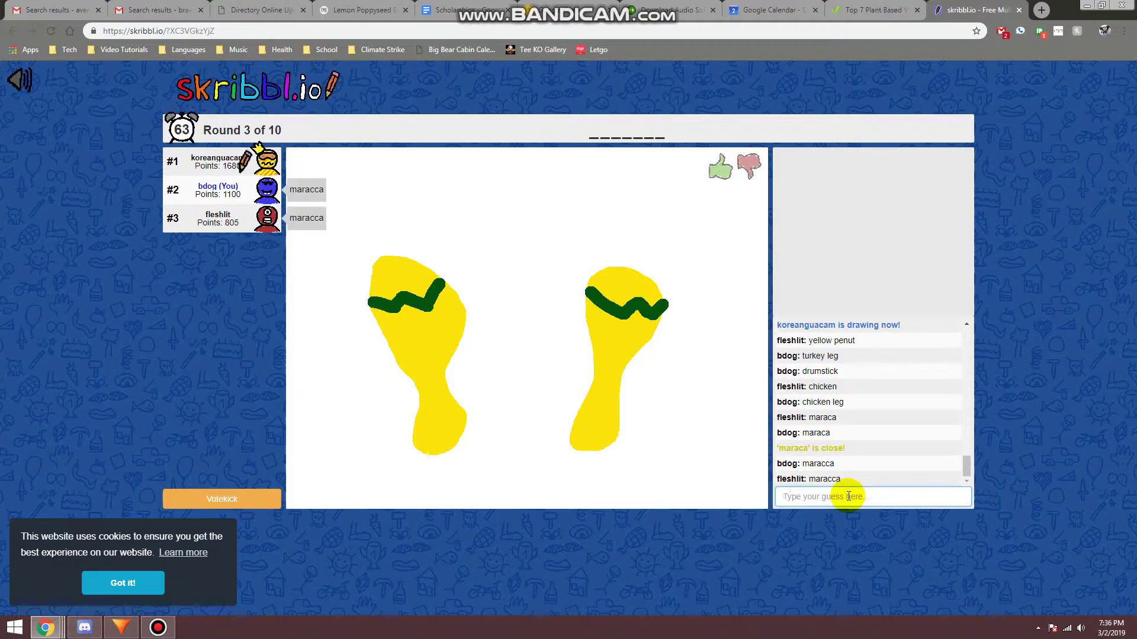
pyautogui.write('m')
# Check the spelling in a new browser tab, then resubmit 'maraca'
pyautogui.hotkey('ctrl', 't')
pyautogui.write('mara')
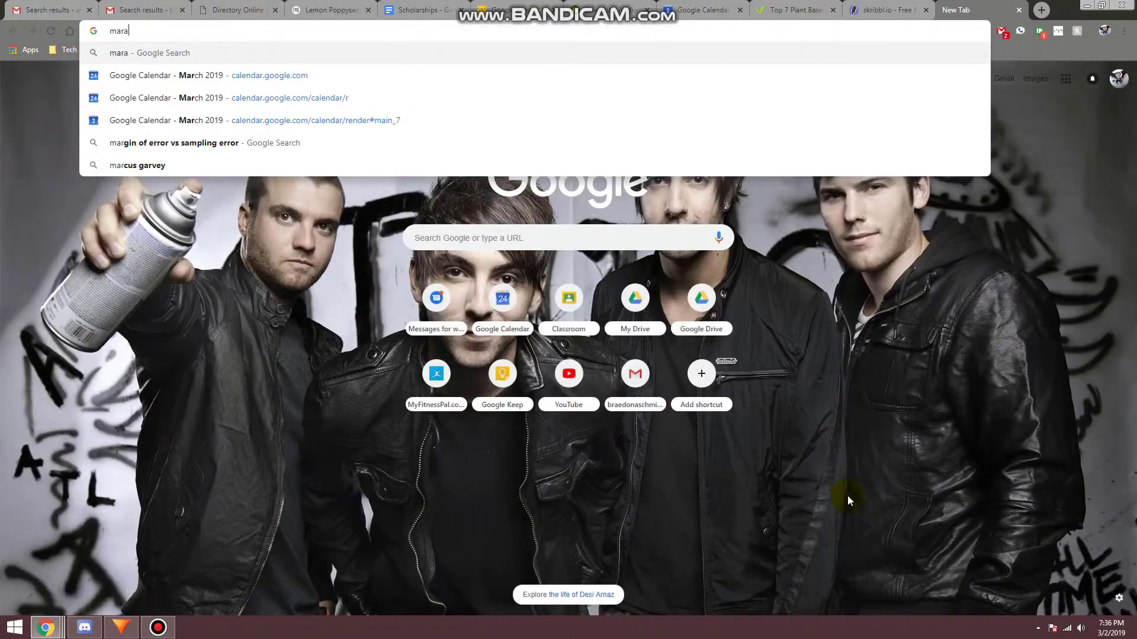
pyautogui.write('ca')
pyautogui.hotkey('ctrl', 'w')
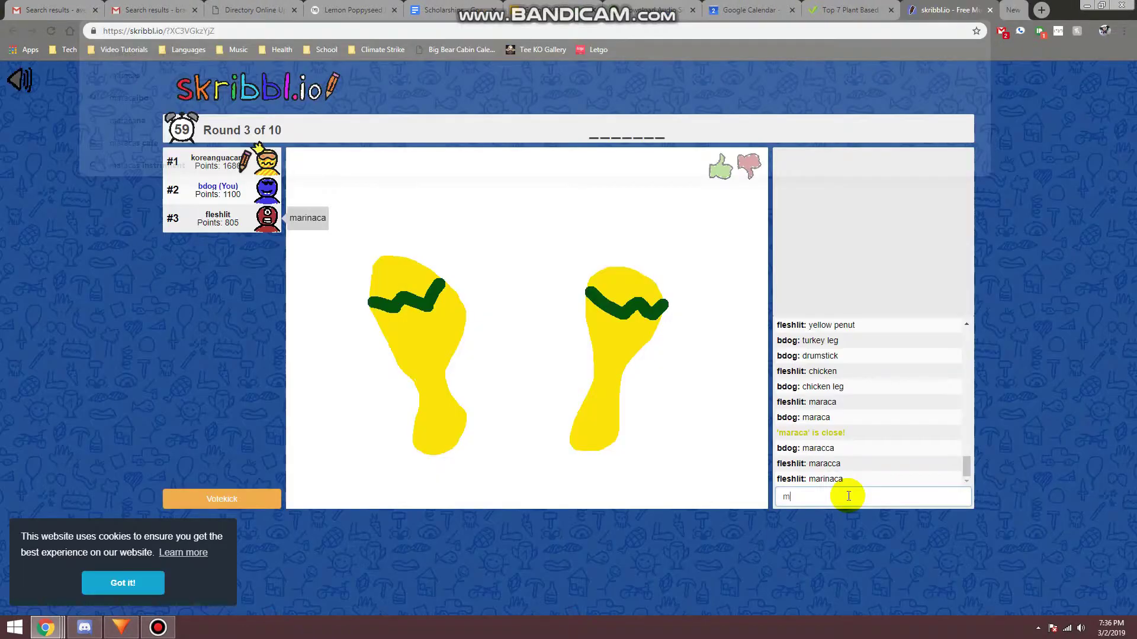
pyautogui.write('aracca')
pyautogui.press('Return')
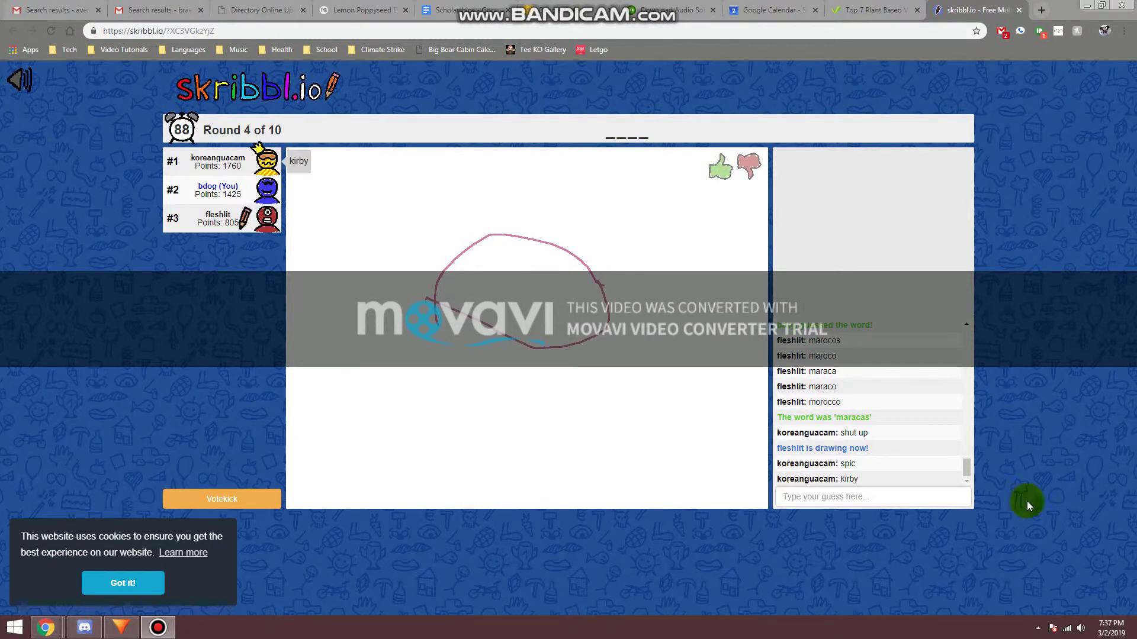
# Submit the guesses bird, tongue and seal for the pink drawing
pyautogui.click(857, 498)
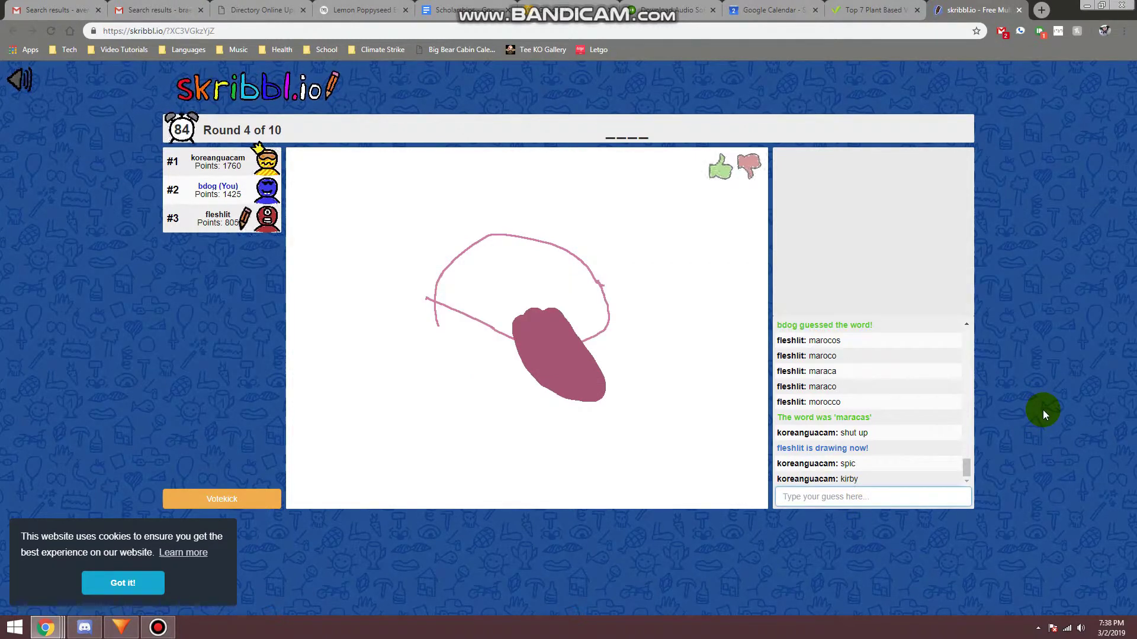
pyautogui.write('blbird')
pyautogui.press('Return')
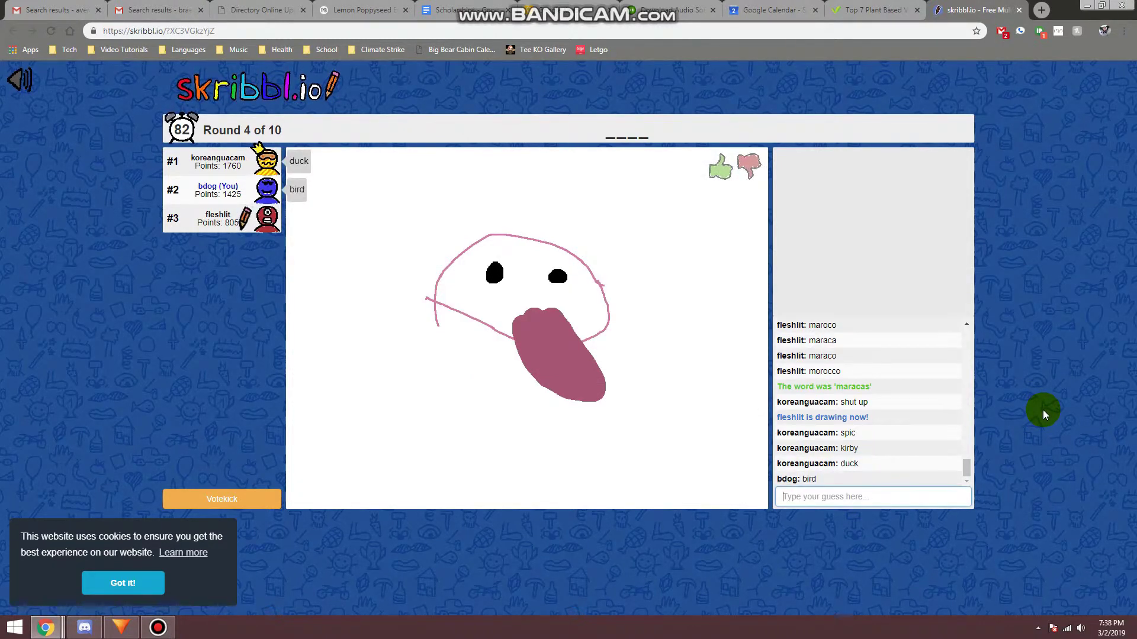
pyautogui.write('tongue')
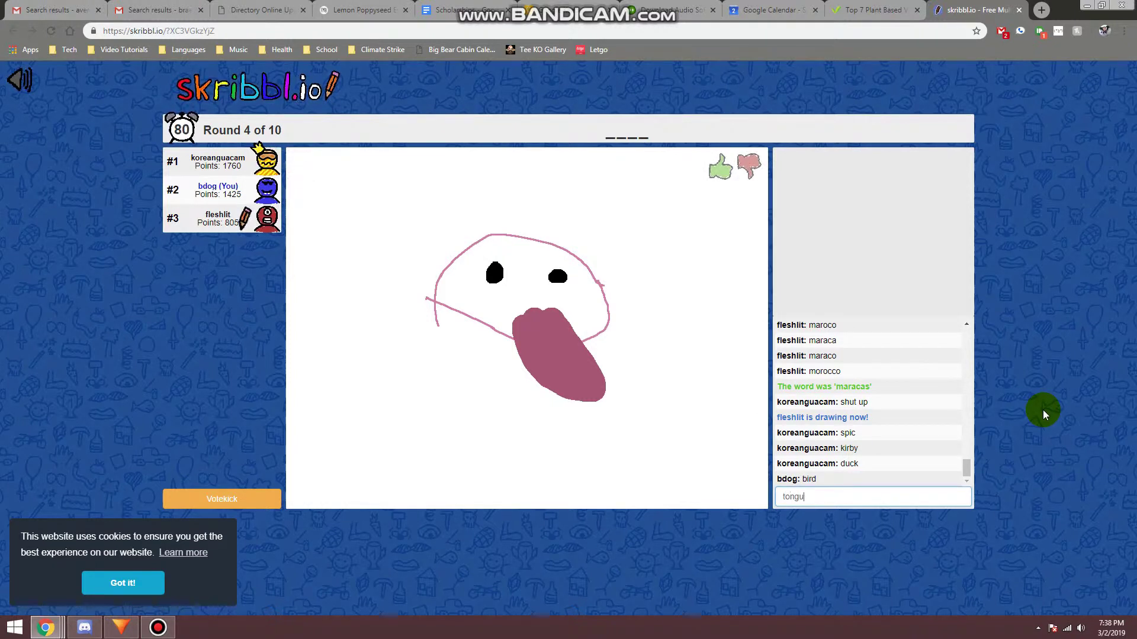
pyautogui.press('Return')
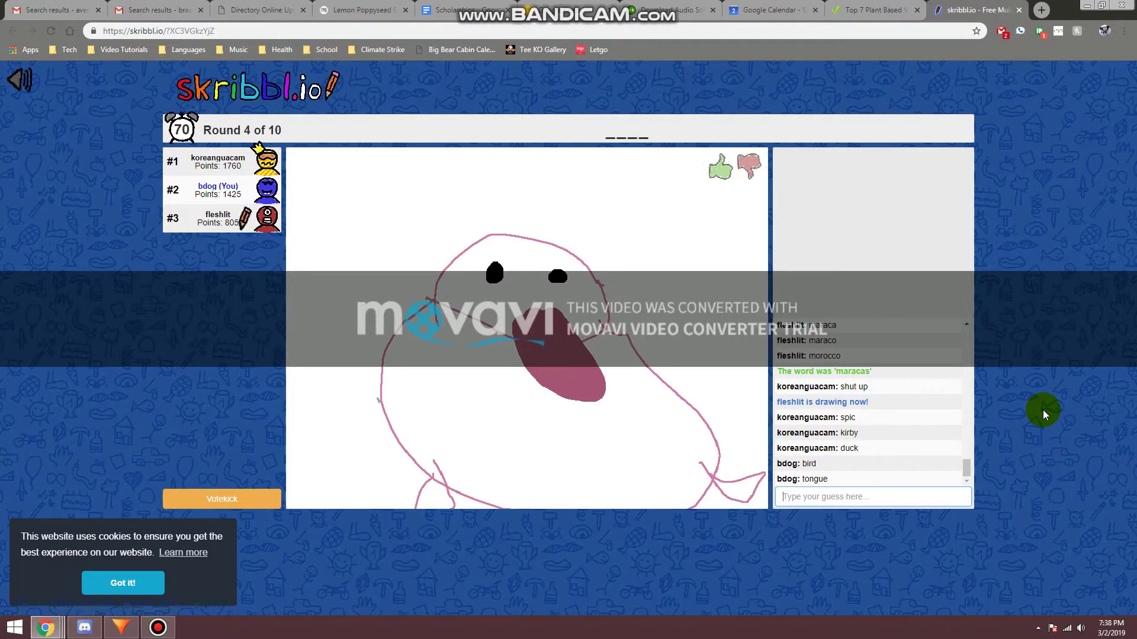
pyautogui.write('seal')
pyautogui.press('Return')
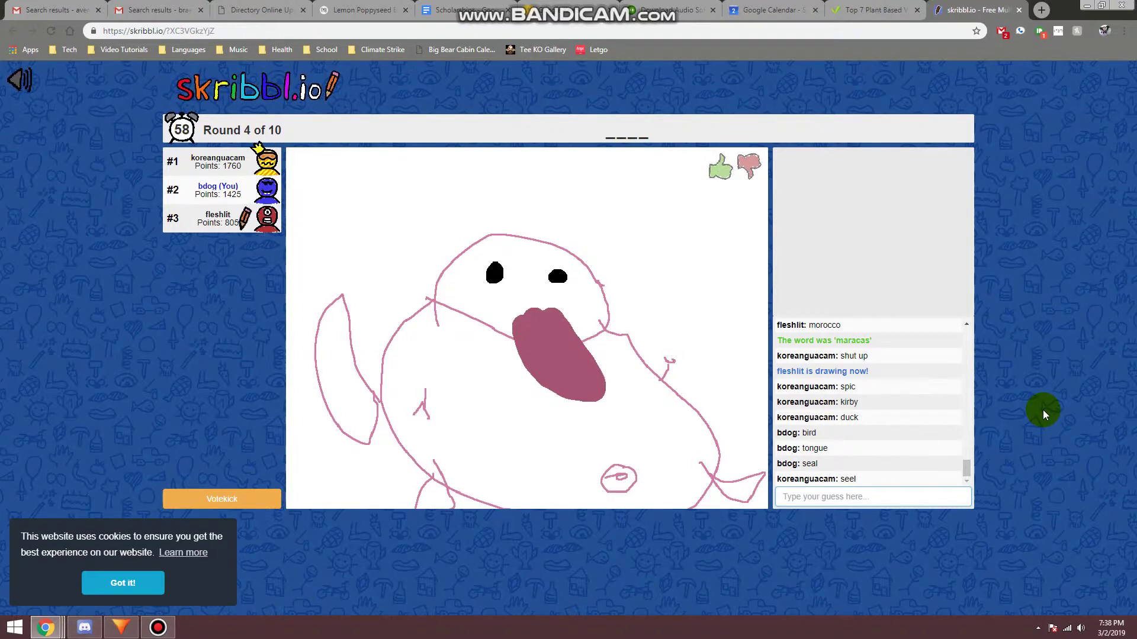
pyautogui.write('outie')
# Submit 'outie', then the correct guess 'slow'
pyautogui.press('Return')
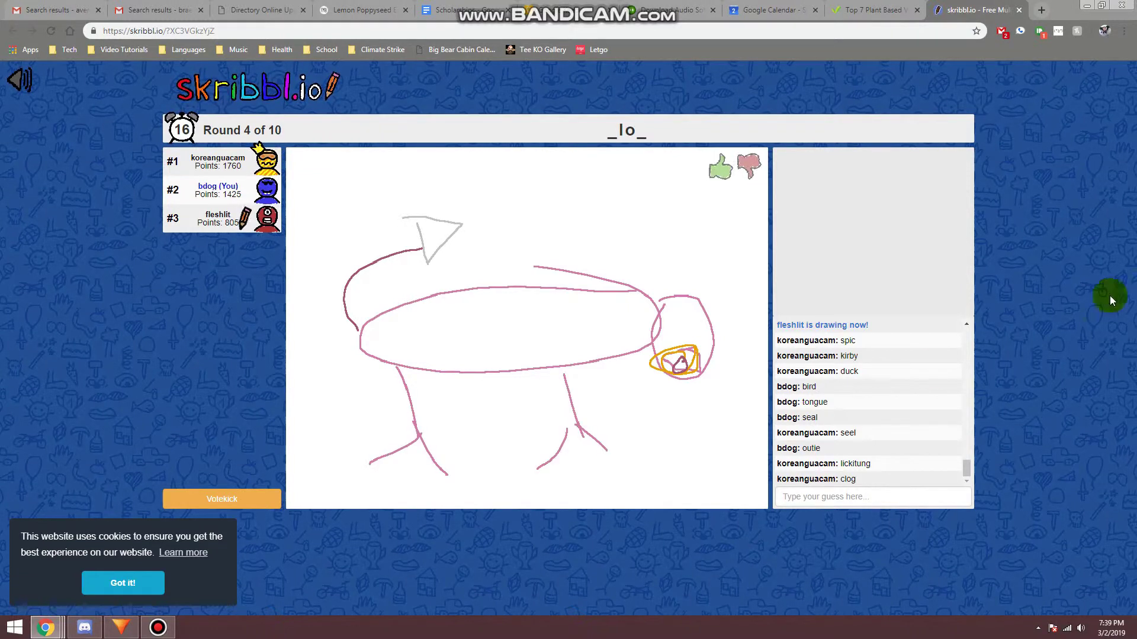
pyautogui.click(808, 500)
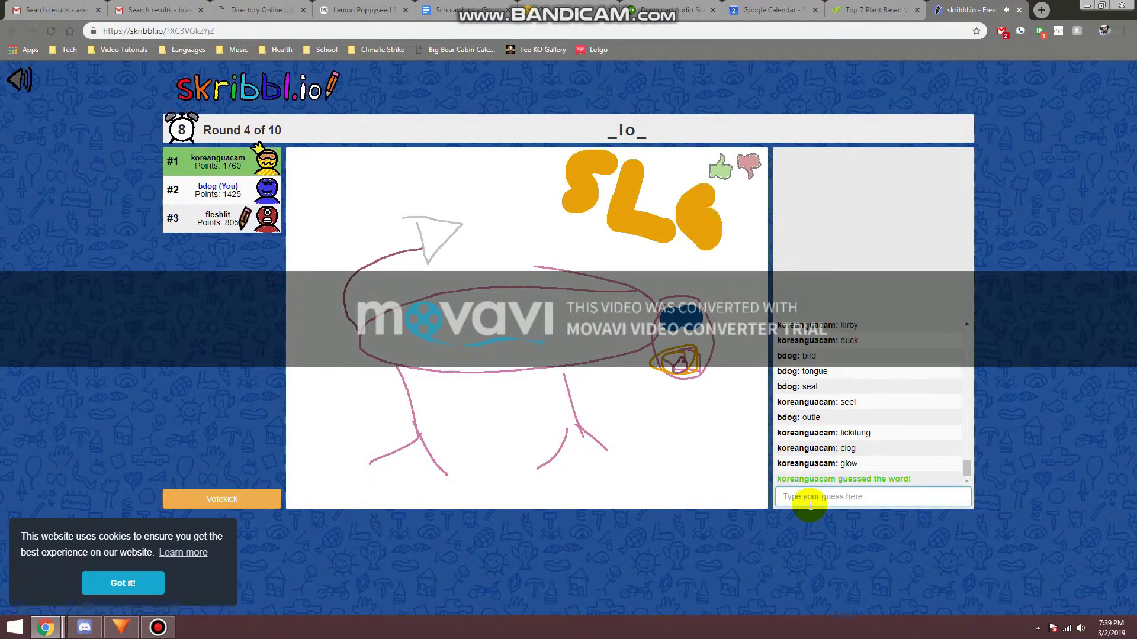
pyautogui.write('slow')
pyautogui.press('Return')
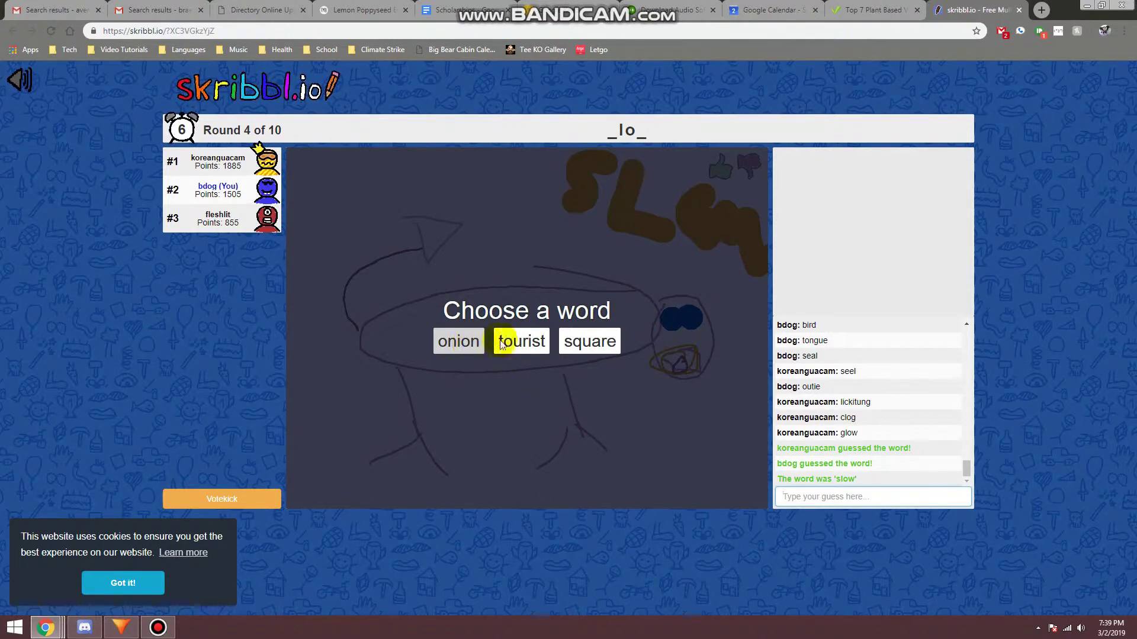
# Choose 'square' and draw a square with x labels and a right-angle mark
pyautogui.click(589, 341)
pyautogui.moveTo(415, 251)
pyautogui.mouseDown()
pyautogui.moveTo(445, 338)
pyautogui.moveTo(548, 294)
pyautogui.moveTo(497, 246)
pyautogui.moveTo(420, 245)
pyautogui.mouseUp()
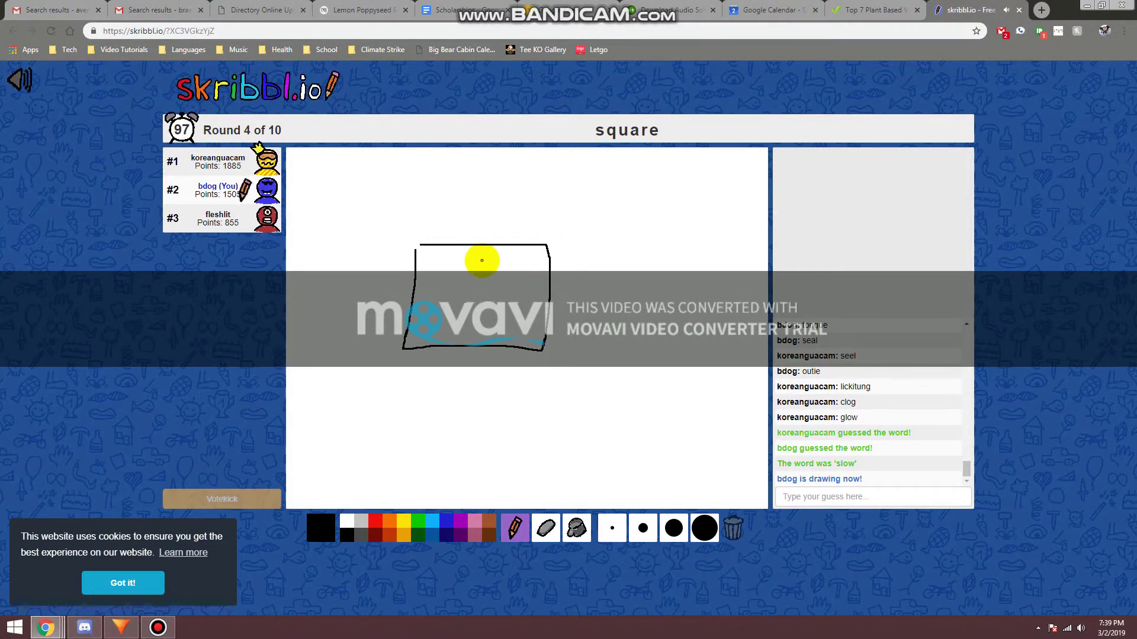
pyautogui.moveTo(484, 218)
pyautogui.mouseDown()
pyautogui.moveTo(462, 237)
pyautogui.moveTo(488, 238)
pyautogui.mouseUp()
pyautogui.click(469, 216)
pyautogui.moveTo(586, 286)
pyautogui.mouseDown()
pyautogui.moveTo(560, 306)
pyautogui.moveTo(586, 305)
pyautogui.mouseUp()
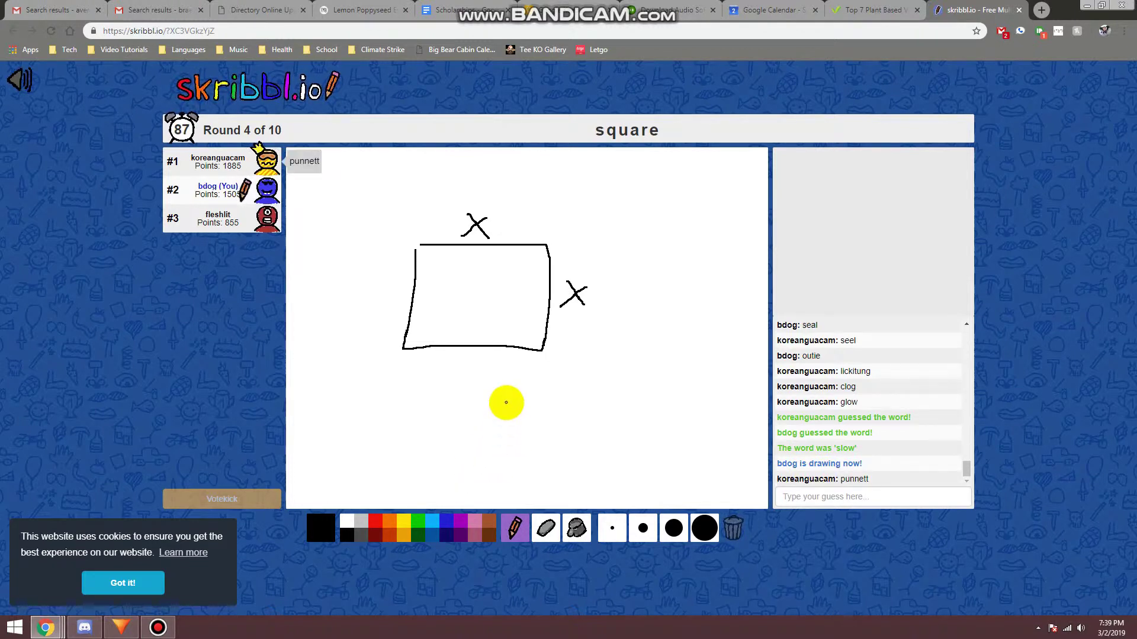
pyautogui.moveTo(518, 347)
pyautogui.mouseDown()
pyautogui.moveTo(518, 326)
pyautogui.moveTo(542, 324)
pyautogui.mouseUp()
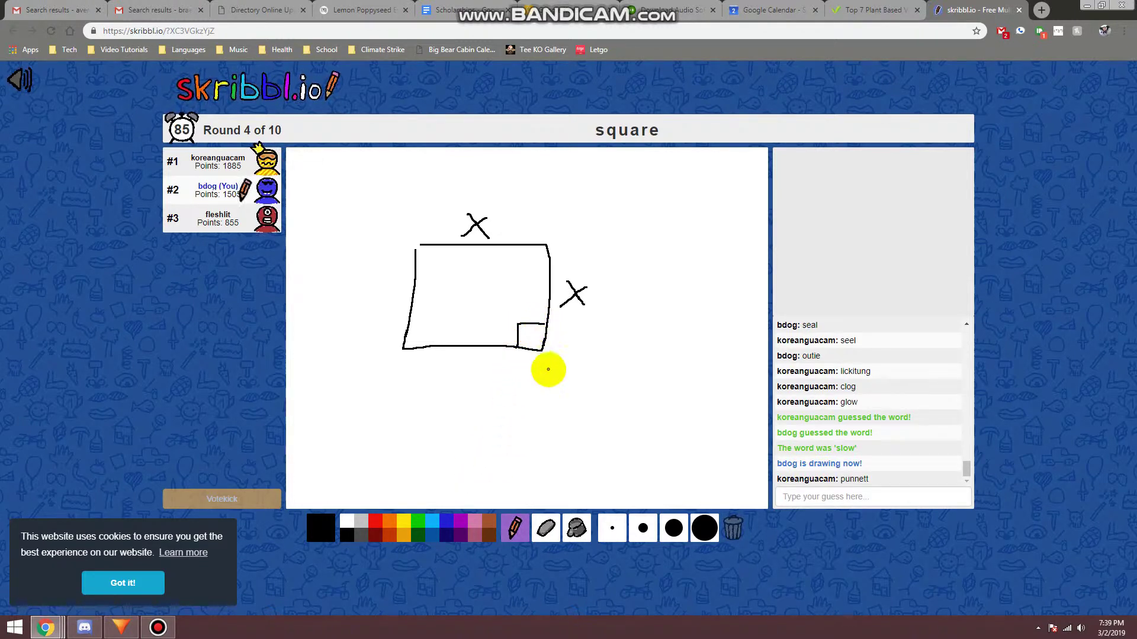
pyautogui.moveTo(467, 415); pyautogui.dragTo(469, 412)
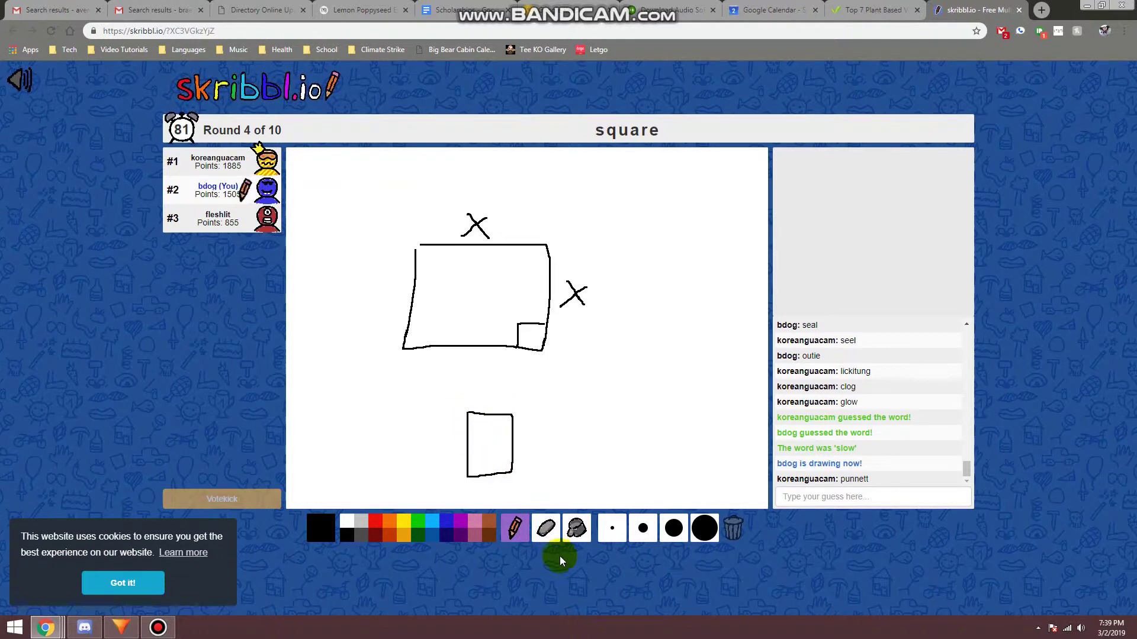
# Clear the canvas and redraw the square beside a triangle, circle and freehand shape
pyautogui.click(733, 529)
pyautogui.moveTo(463, 302)
pyautogui.mouseDown()
pyautogui.moveTo(459, 383)
pyautogui.moveTo(583, 390)
pyautogui.moveTo(453, 301)
pyautogui.mouseUp()
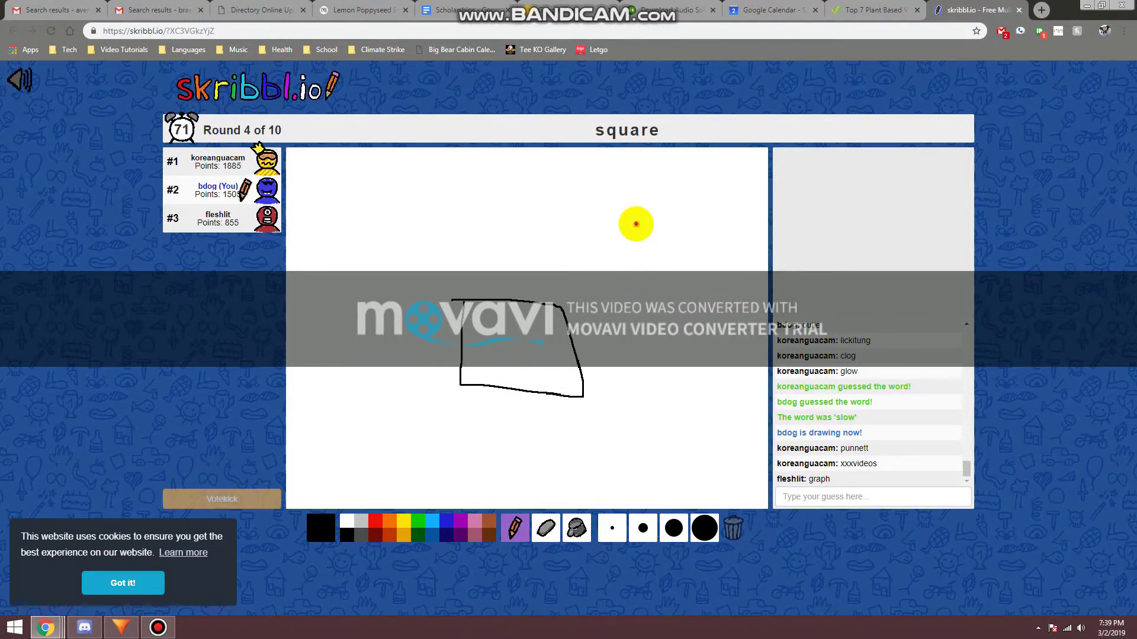
pyautogui.moveTo(592, 265); pyautogui.dragTo(635, 224)
pyautogui.moveTo(401, 210); pyautogui.dragTo(404, 213)
pyautogui.moveTo(390, 315)
pyautogui.mouseDown()
pyautogui.moveTo(411, 342)
pyautogui.moveTo(393, 312)
pyautogui.mouseUp()
# Circle the square in red and add red arrows pointing at it
pyautogui.click(375, 521)
pyautogui.moveTo(485, 284)
pyautogui.mouseDown()
pyautogui.moveTo(441, 345)
pyautogui.moveTo(589, 315)
pyautogui.moveTo(499, 292)
pyautogui.mouseUp()
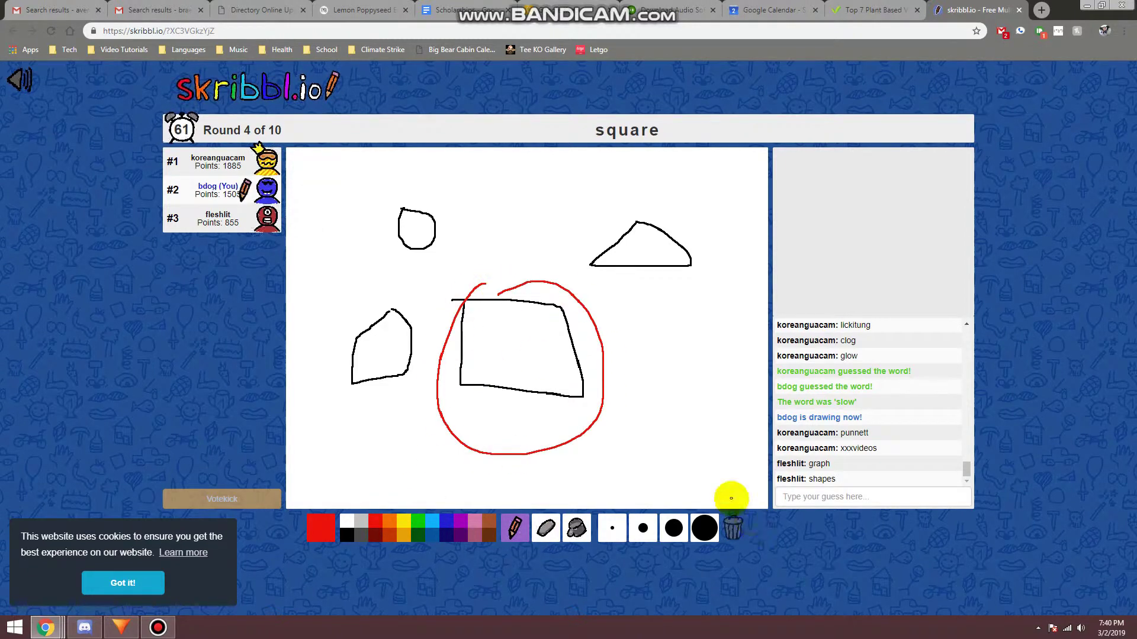
pyautogui.moveTo(683, 396)
pyautogui.mouseDown()
pyautogui.moveTo(613, 378)
pyautogui.moveTo(605, 424)
pyautogui.mouseUp()
pyautogui.moveTo(657, 325)
pyautogui.mouseDown()
pyautogui.moveTo(604, 358)
pyautogui.moveTo(622, 359)
pyautogui.mouseUp()
pyautogui.moveTo(551, 220)
pyautogui.mouseDown()
pyautogui.moveTo(542, 285)
pyautogui.moveTo(521, 263)
pyautogui.moveTo(564, 267)
pyautogui.moveTo(549, 282)
pyautogui.mouseUp()
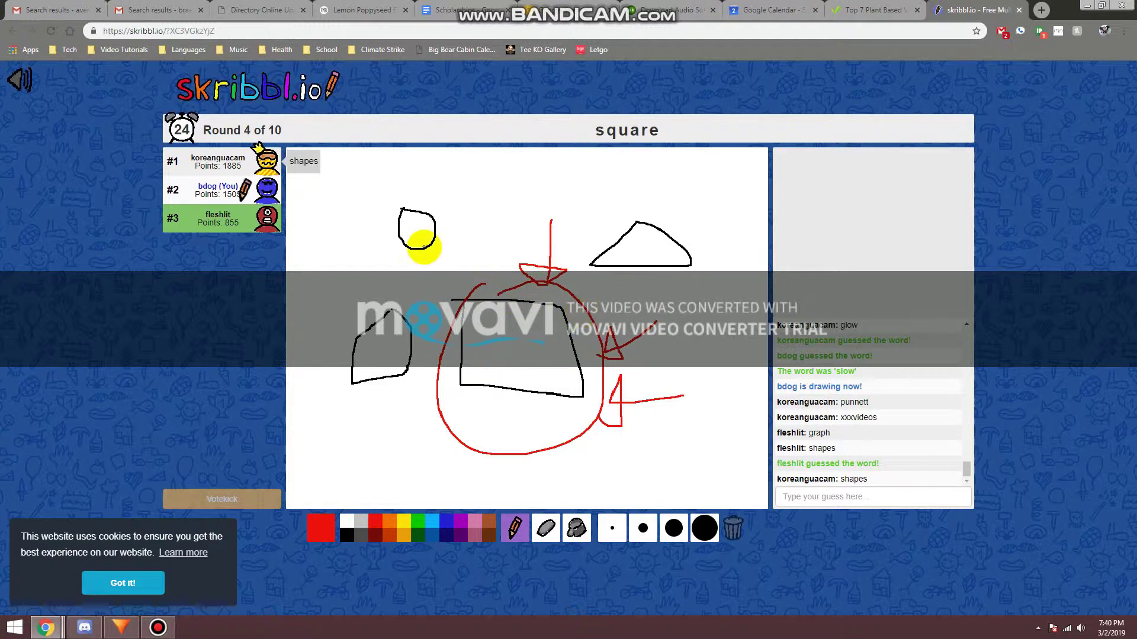
pyautogui.moveTo(406, 263); pyautogui.dragTo(449, 293)
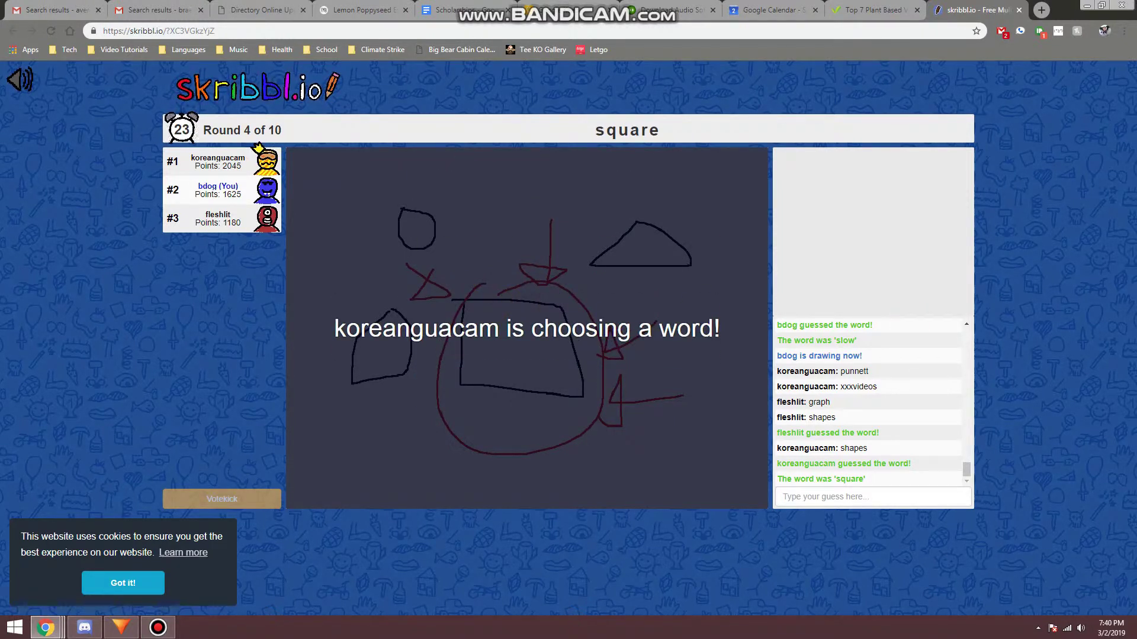
# Bring up the Windows Start screen
pyautogui.press('super')
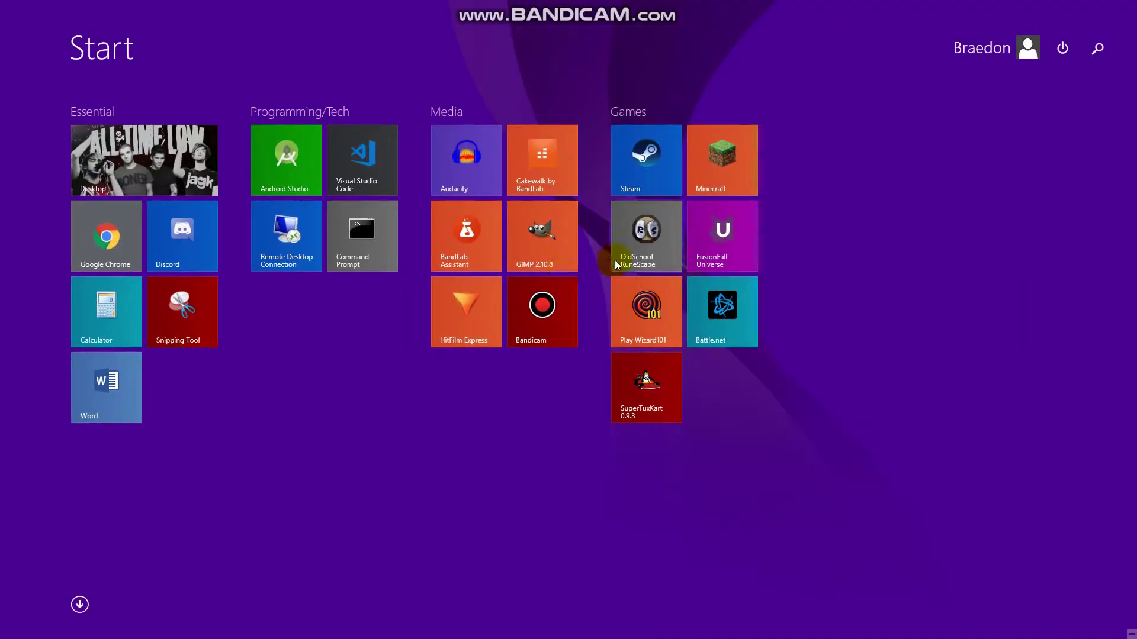
pyautogui.write('geforce Experience Stream Client')
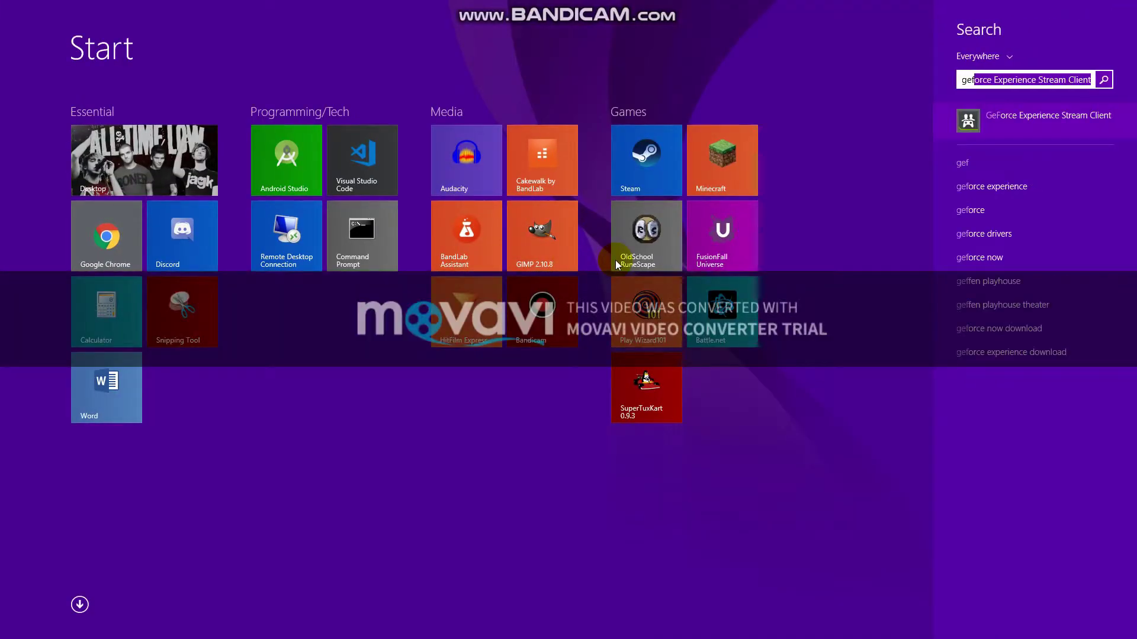
# Launch the GeForce Experience Stream Client and get the chat guess box ready
pyautogui.click(1046, 118)
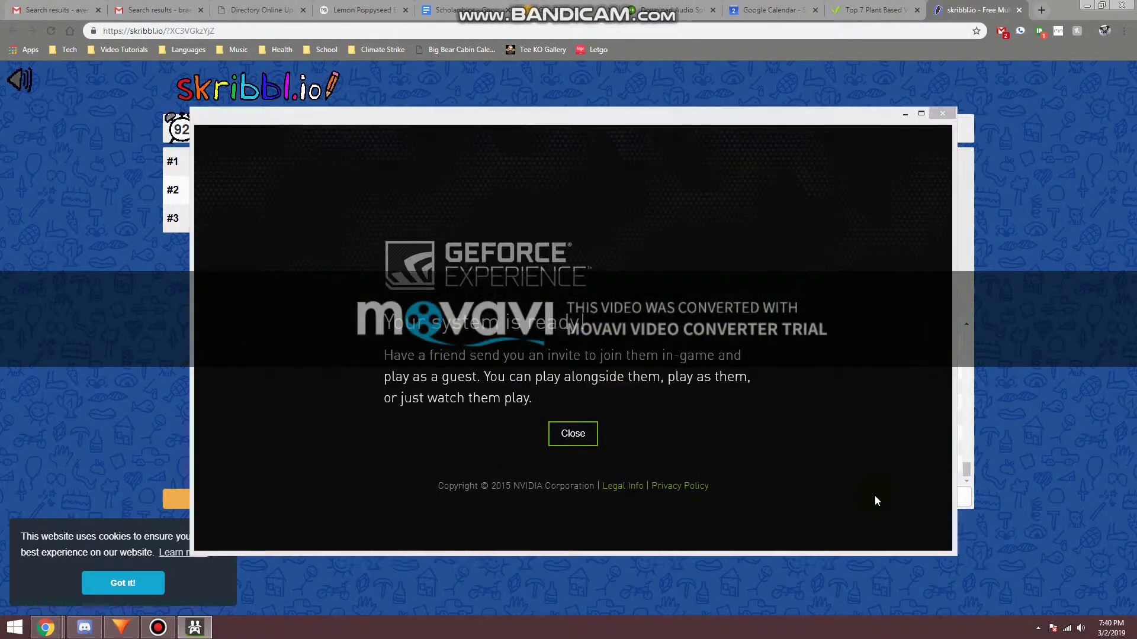
pyautogui.click(875, 499)
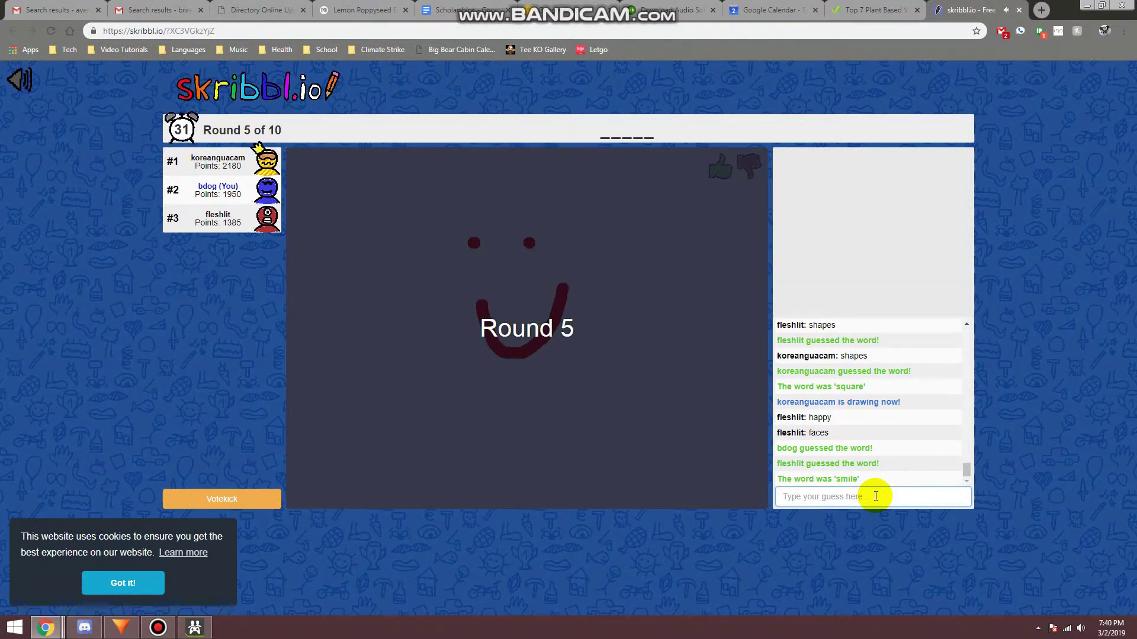
# Bring up the GeForce Experience 'Your system is ready!' window and close it
pyautogui.click(198, 628)
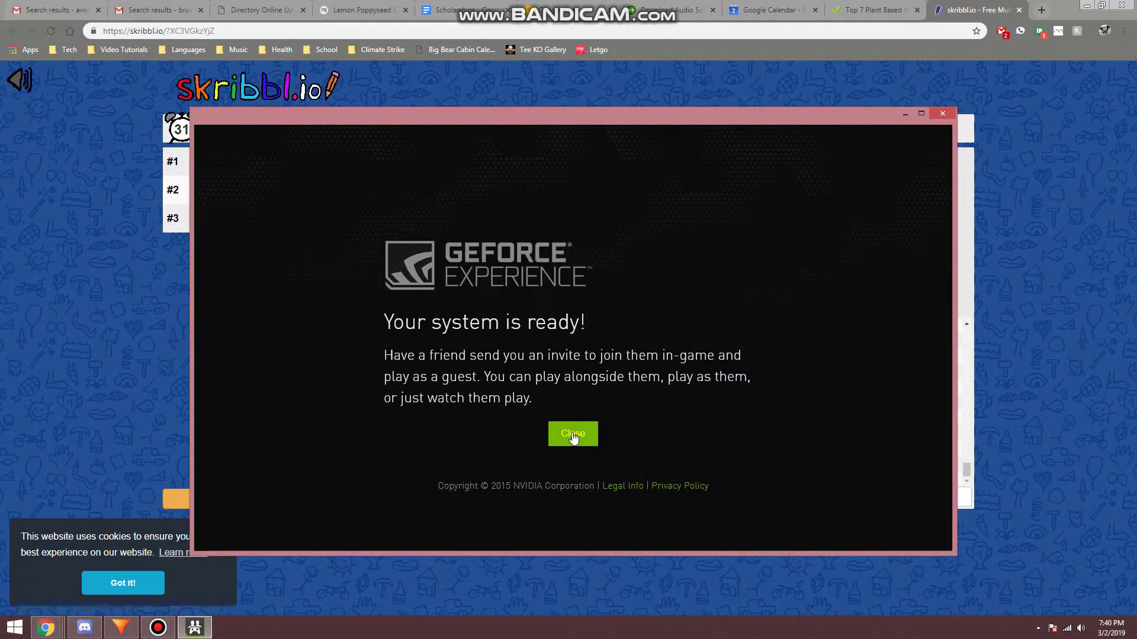
pyautogui.click(942, 113)
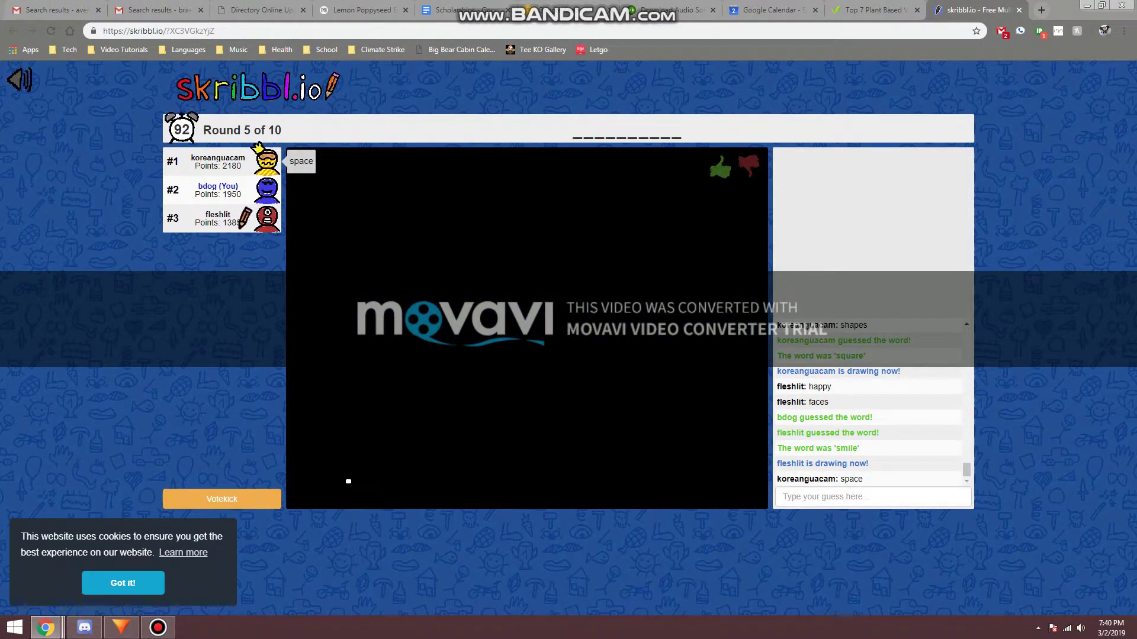
# Guess stars, night, moon, earth, planet and country, then erase a half-typed guess
pyautogui.click(853, 497)
pyautogui.write('stars')
pyautogui.press('Return')
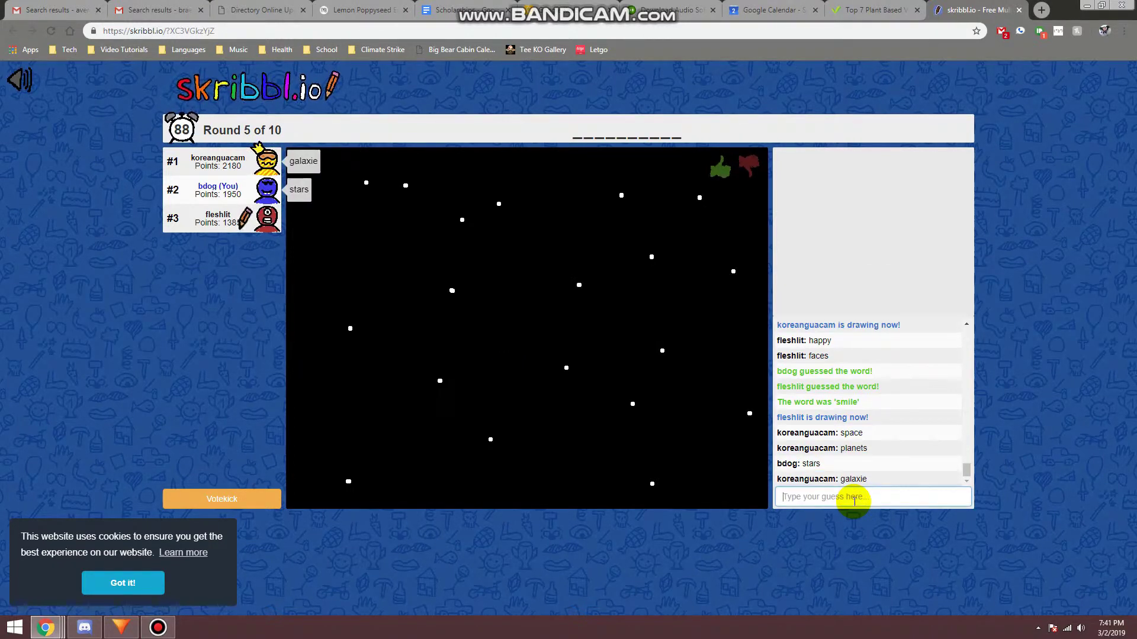
pyautogui.write('night')
pyautogui.press('Return')
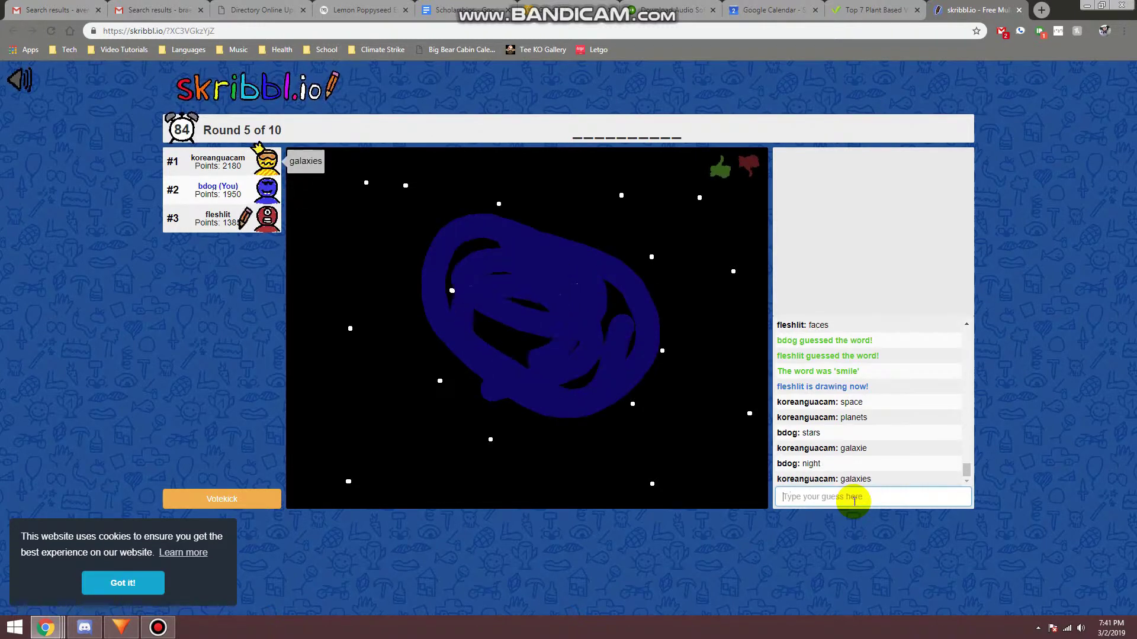
pyautogui.write('moon')
pyautogui.press('Return')
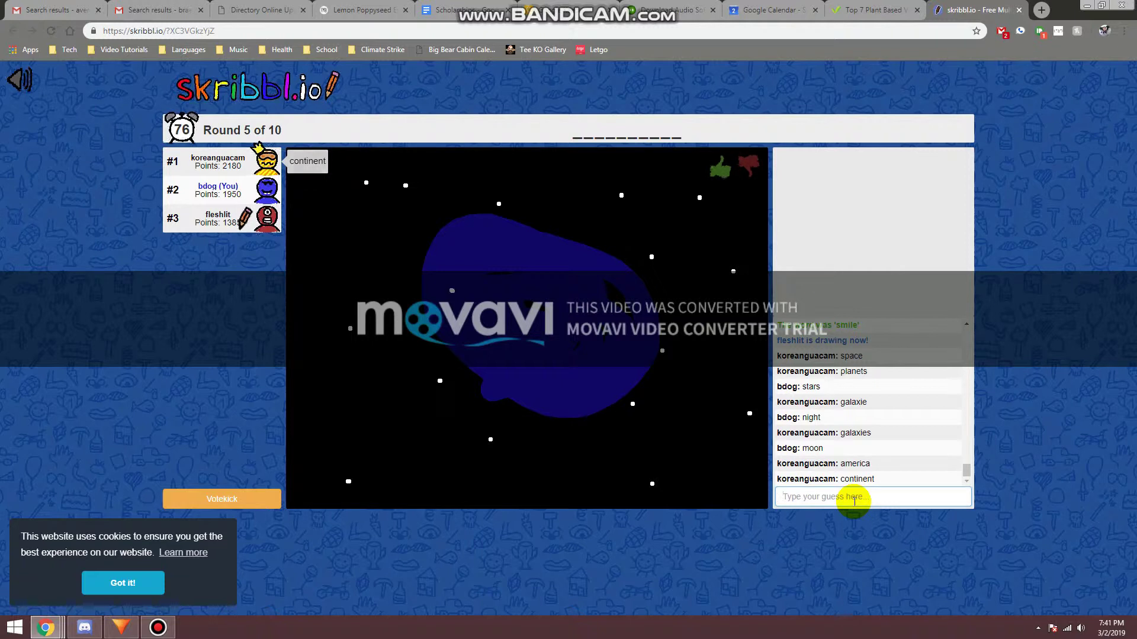
pyautogui.write('s')
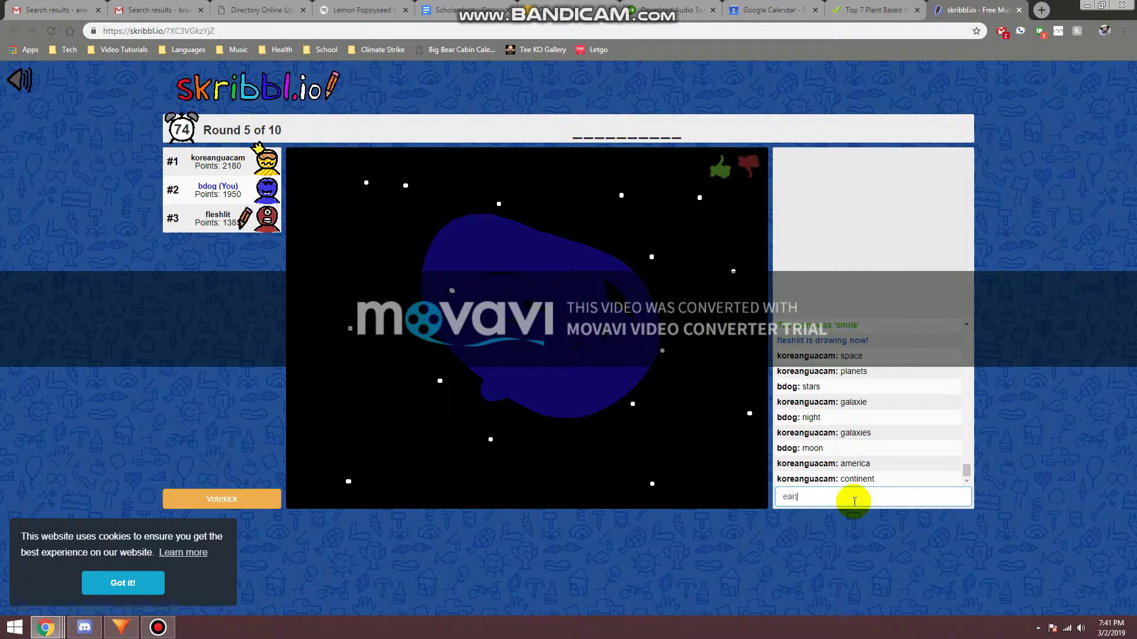
pyautogui.write('th')
pyautogui.press('Return')
pyautogui.write('planet')
pyautogui.press('Return')
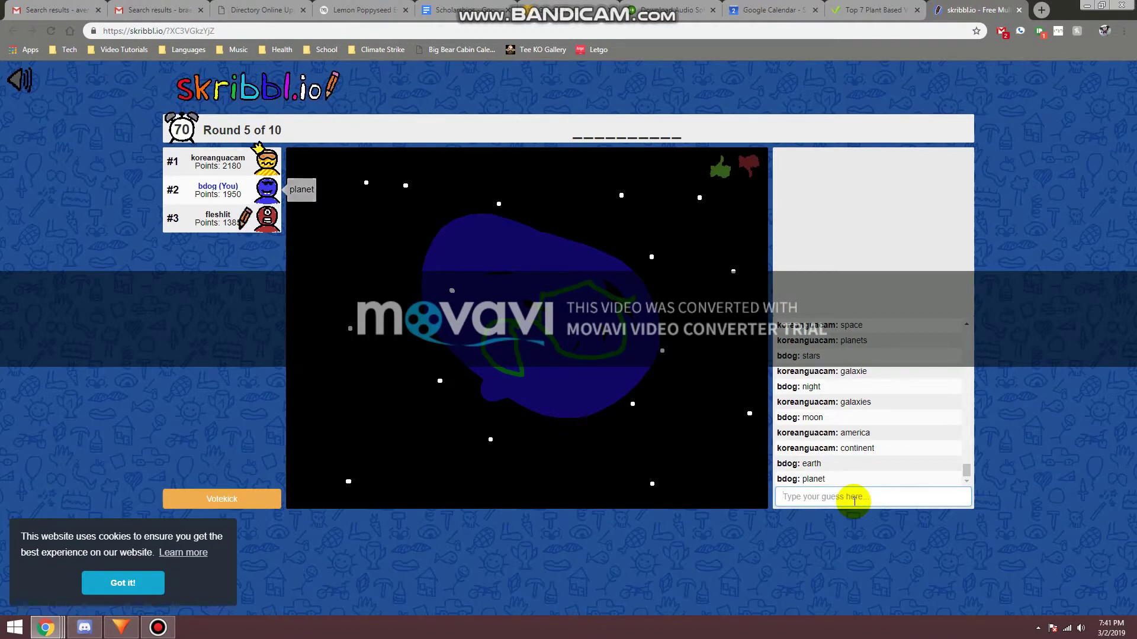
pyautogui.write('country')
pyautogui.press('Return')
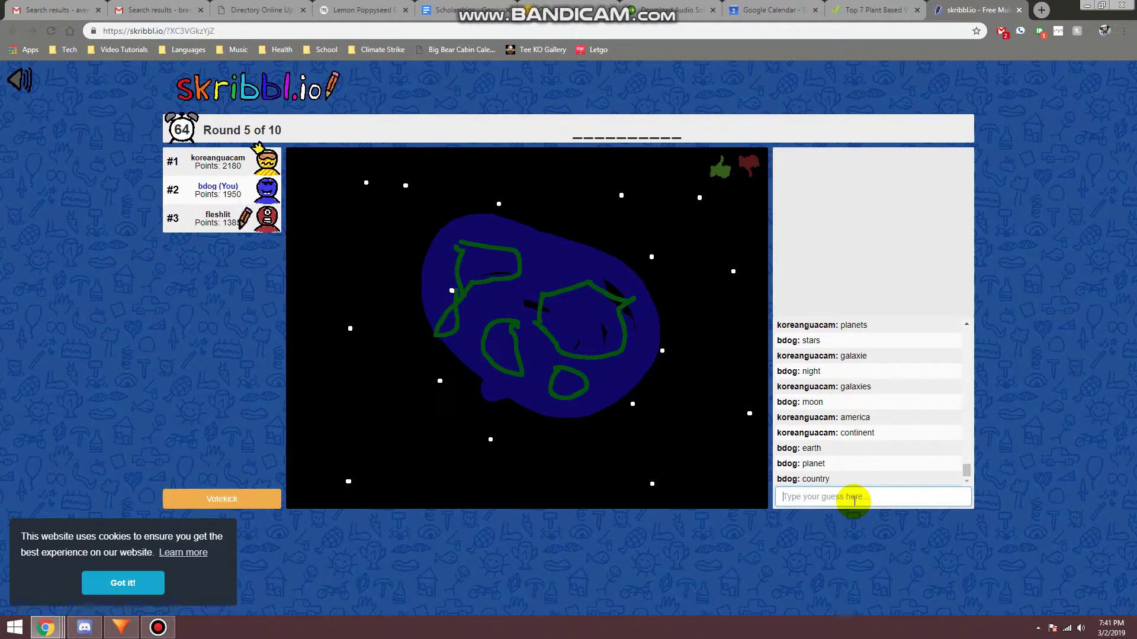
pyautogui.write('met')
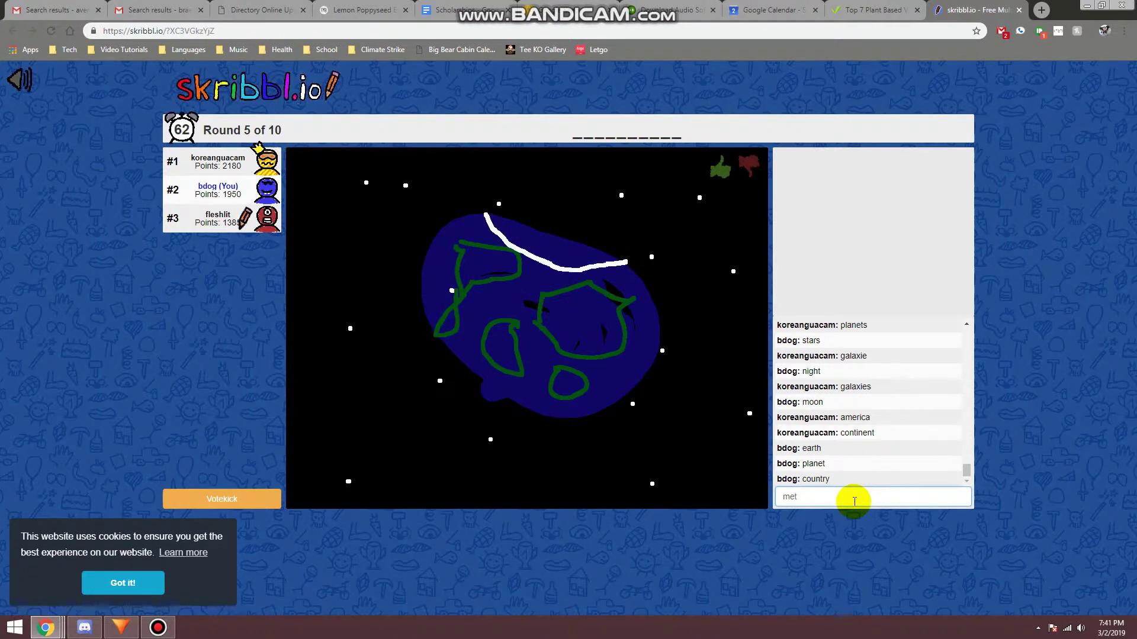
pyautogui.press('BackSpace')
pyautogui.press('BackSpace')
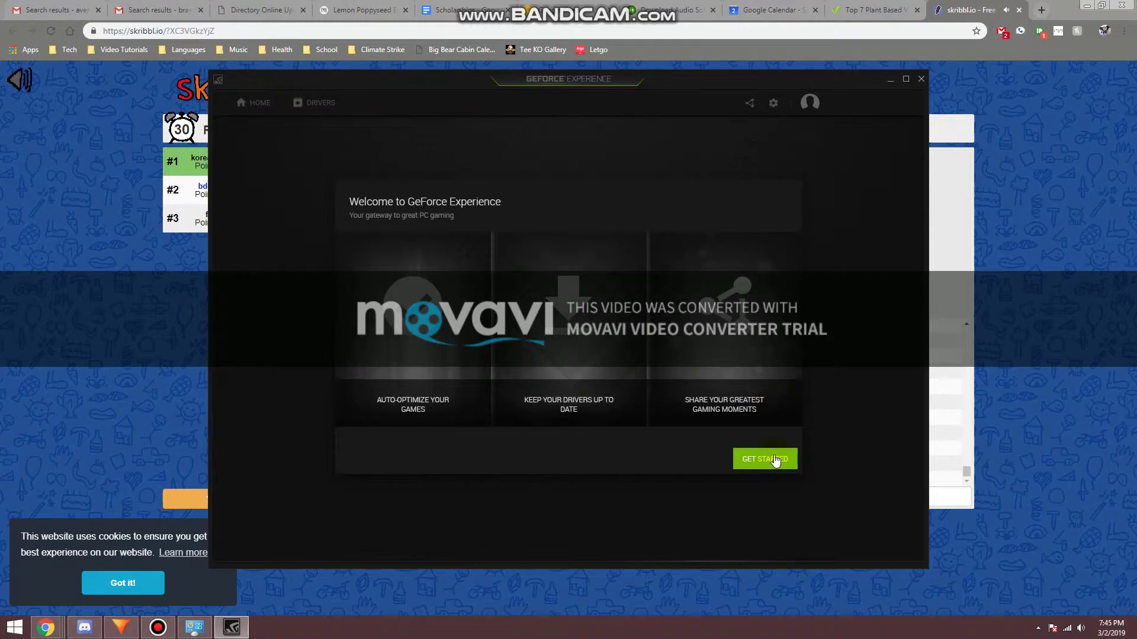
# Advance GeForce Experience past its welcome screen, then guess 'kirby' in the game
pyautogui.click(776, 465)
pyautogui.click(1023, 353)
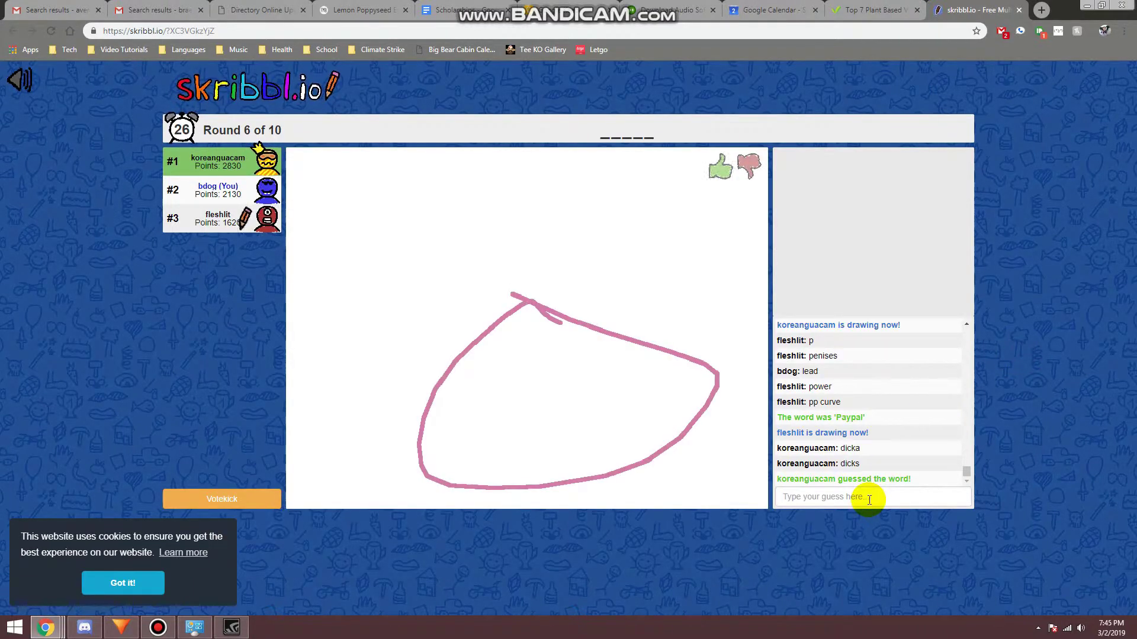
pyautogui.click(869, 499)
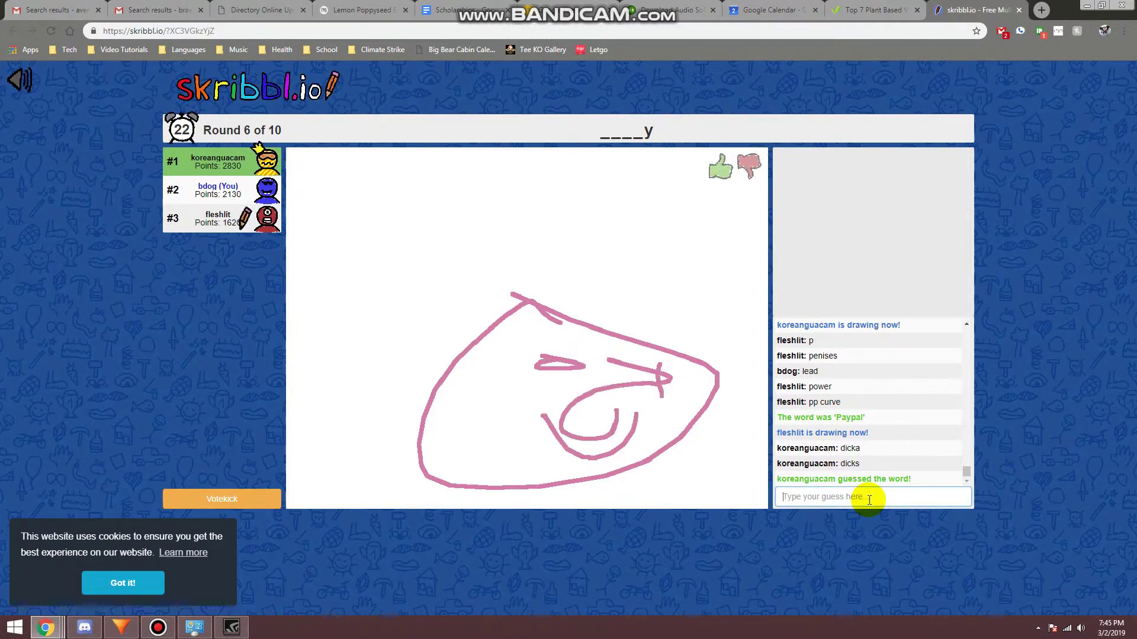
pyautogui.write('kirby')
pyautogui.press('Return')
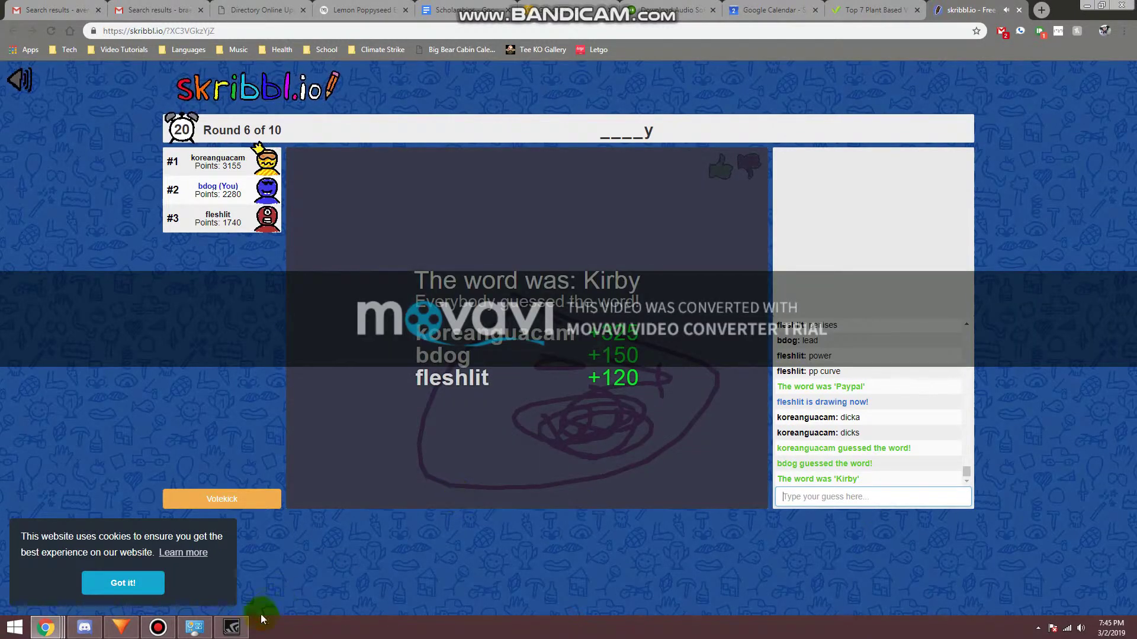
pyautogui.click(232, 627)
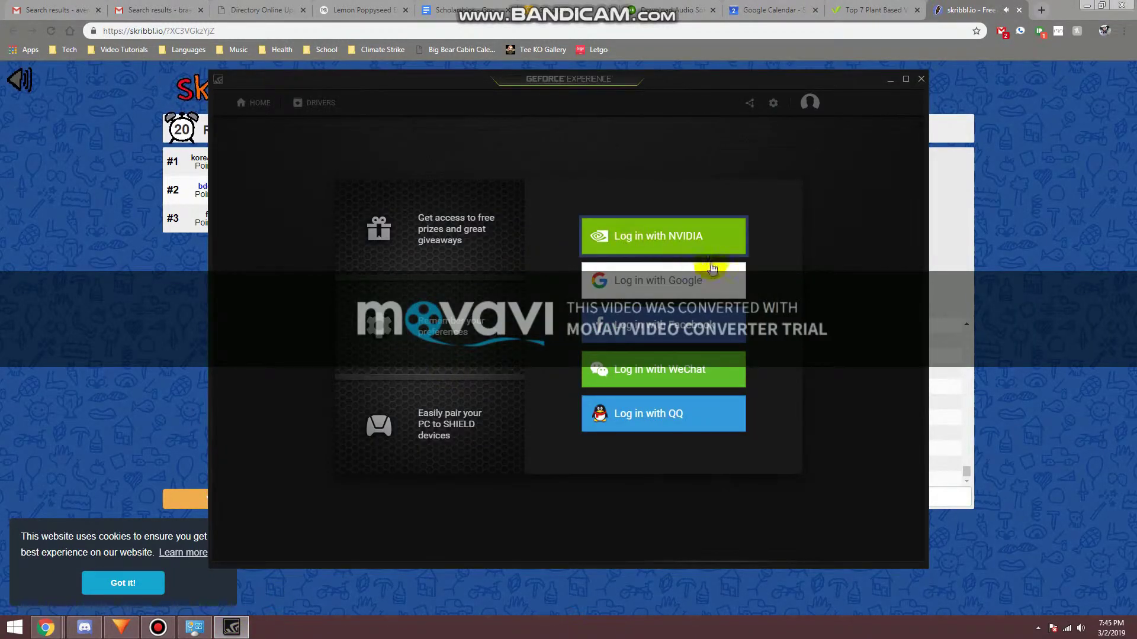
# Choose 'dollar' and draw a dark green bill outline with an oval inside
pyautogui.click(1037, 171)
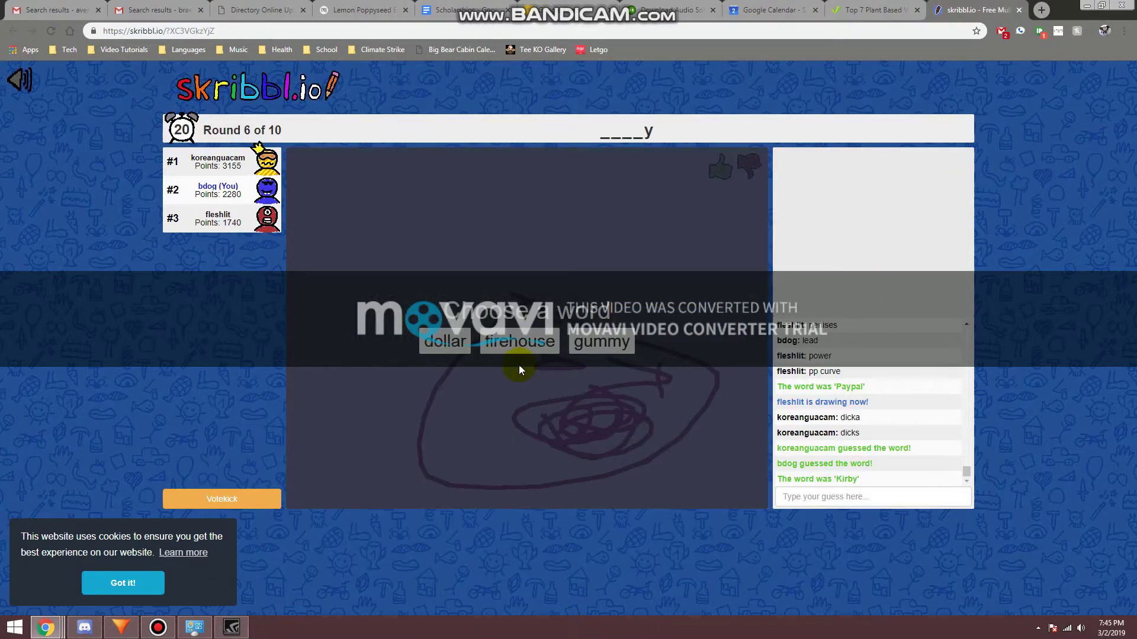
pyautogui.click(448, 345)
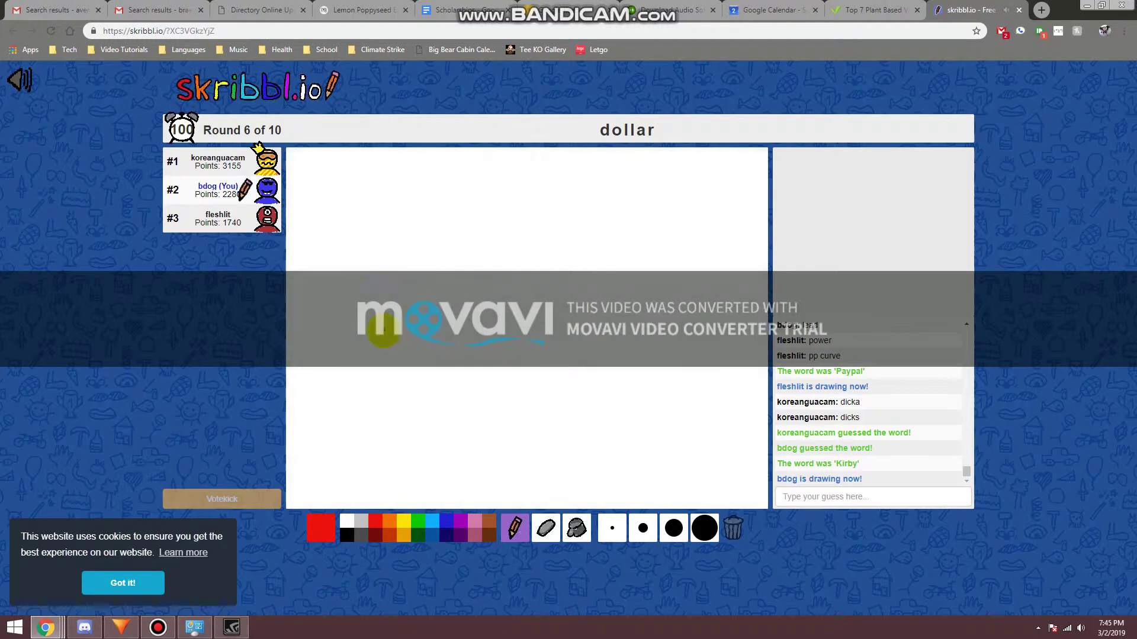
pyautogui.click(420, 540)
pyautogui.moveTo(359, 278)
pyautogui.mouseDown()
pyautogui.moveTo(492, 271)
pyautogui.moveTo(368, 269)
pyautogui.mouseUp()
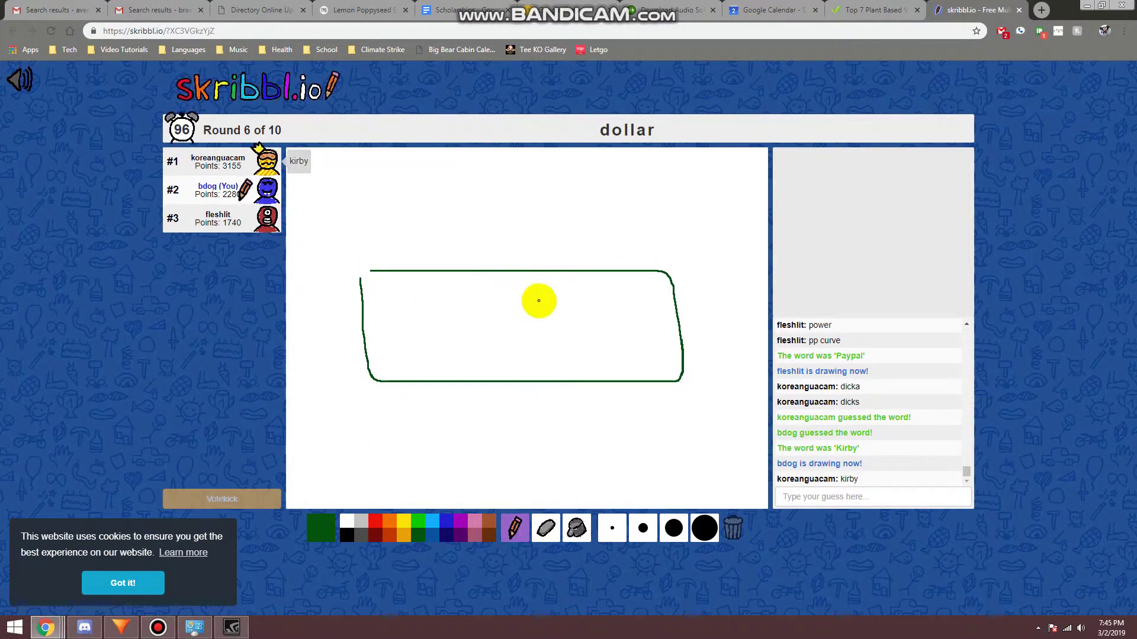
pyautogui.moveTo(535, 299)
pyautogui.mouseDown()
pyautogui.moveTo(531, 349)
pyautogui.moveTo(521, 323)
pyautogui.moveTo(536, 333)
pyautogui.mouseUp()
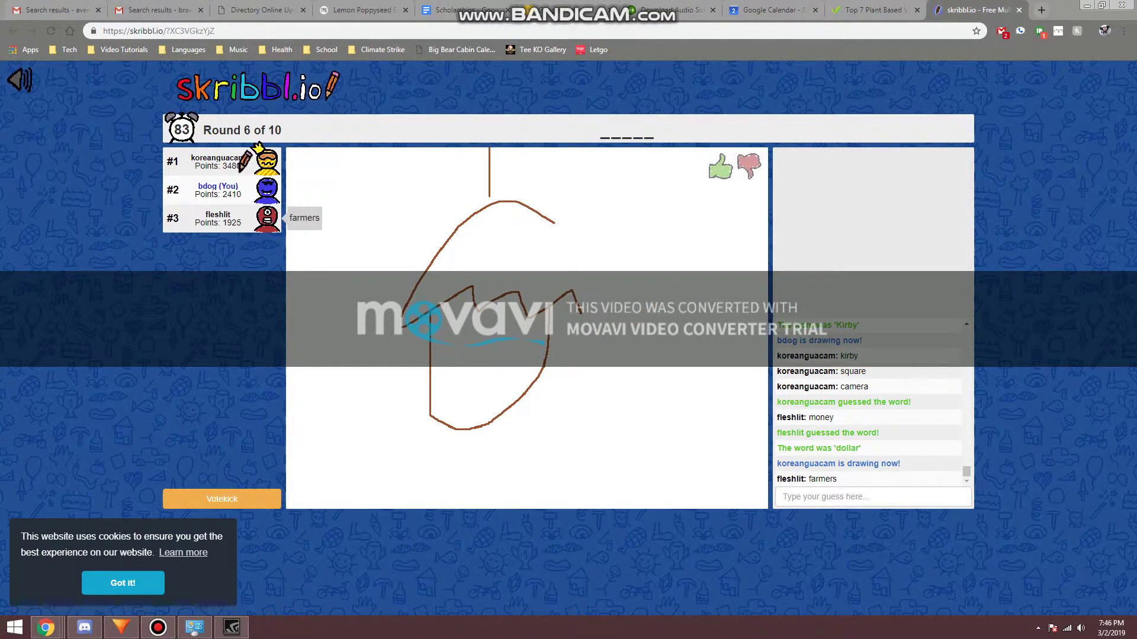
# Close File Explorer, then guess 'egg' and 'acorn' in the chat
pyautogui.press('super+e')
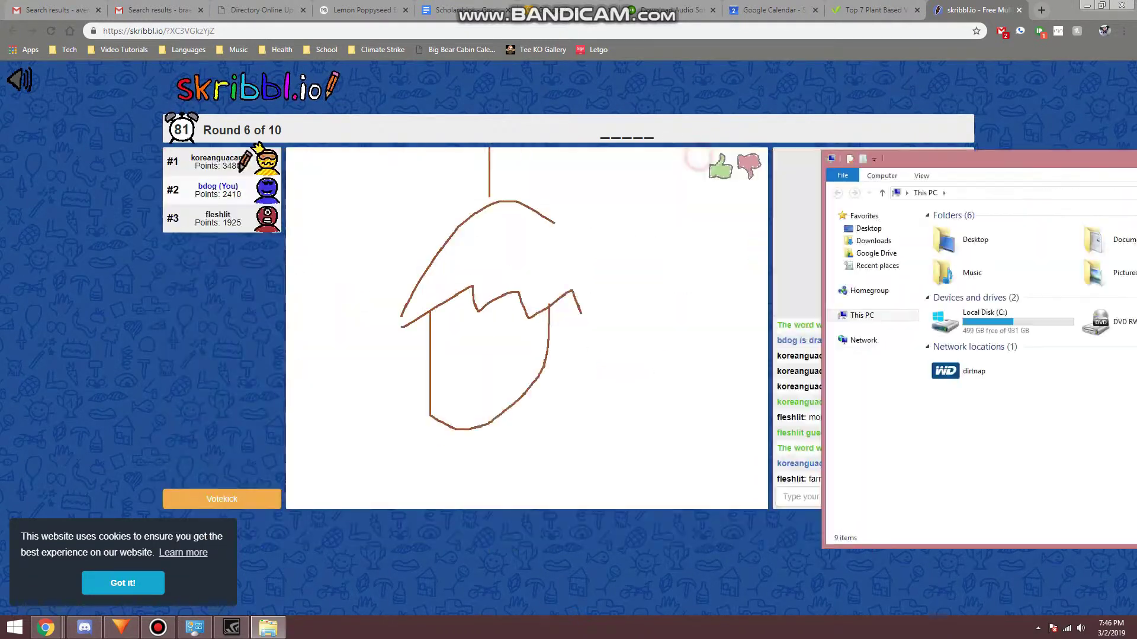
pyautogui.click(698, 157)
pyautogui.click(838, 498)
pyautogui.write('egg')
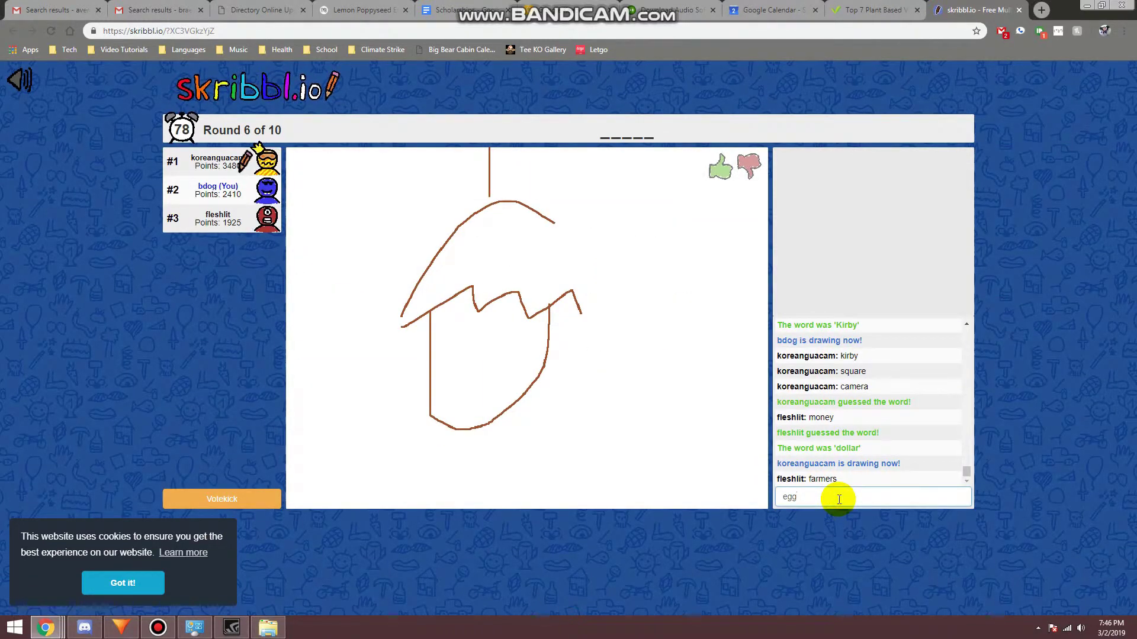
pyautogui.press('Return')
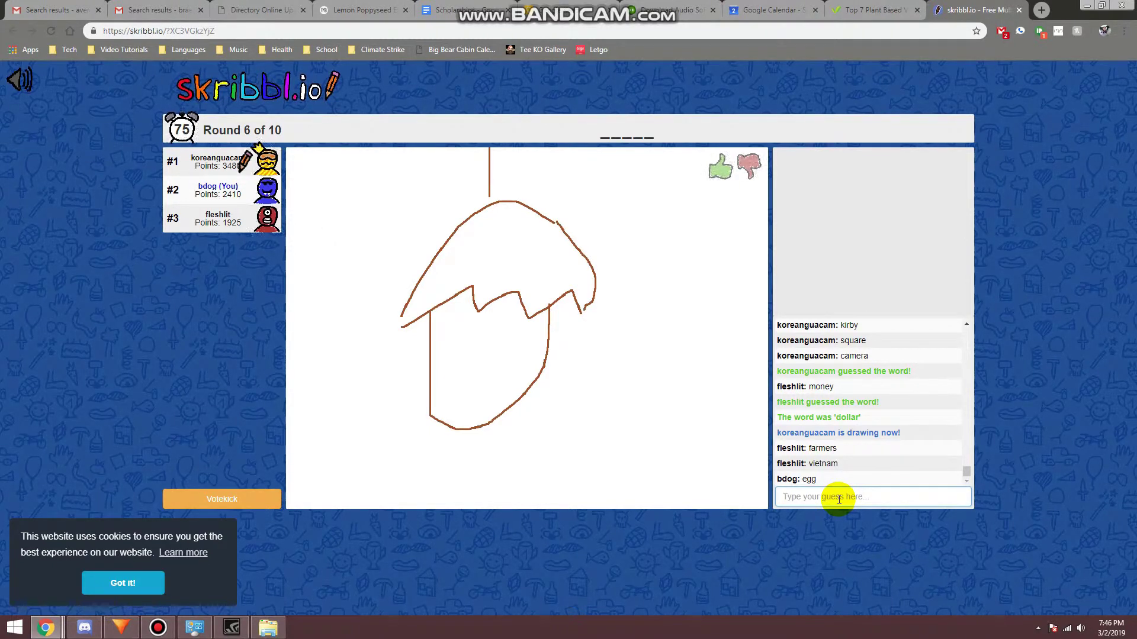
pyautogui.write('acorn')
pyautogui.press('Return')
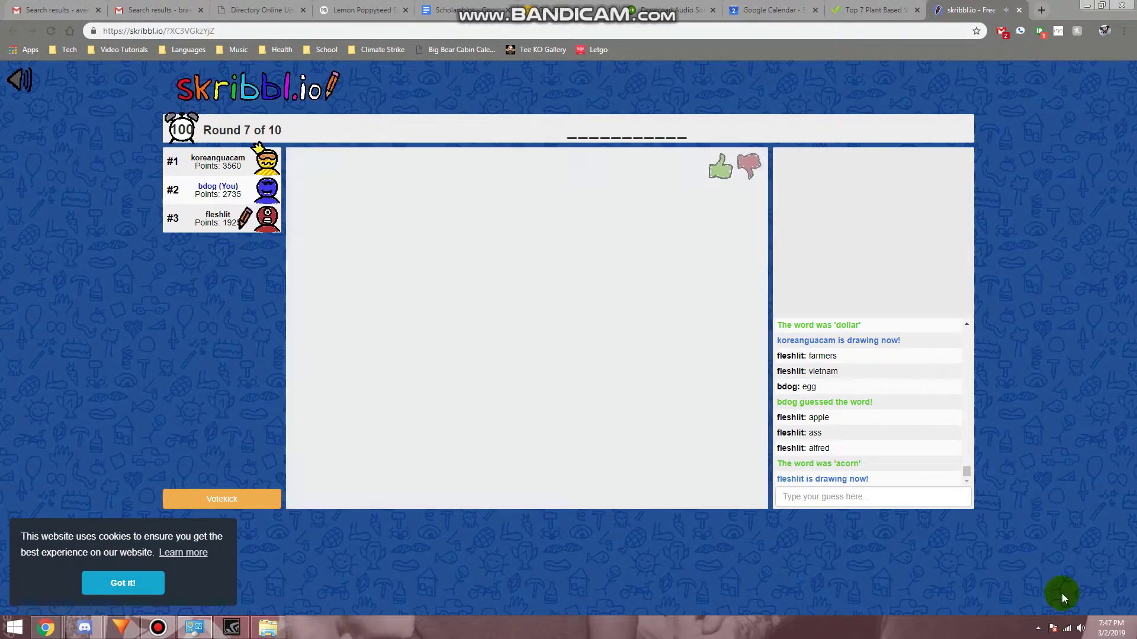
# Come back from the desktop and guess 'temperature' in the chat
pyautogui.click(1134, 629)
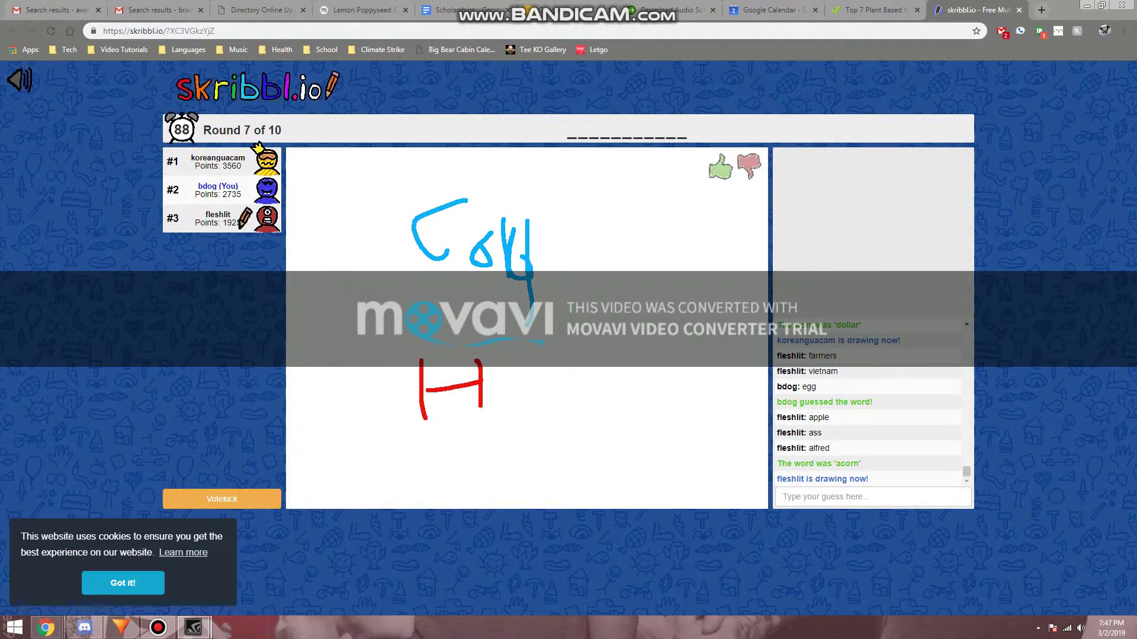
pyautogui.click(858, 498)
pyautogui.write('hot and cold')
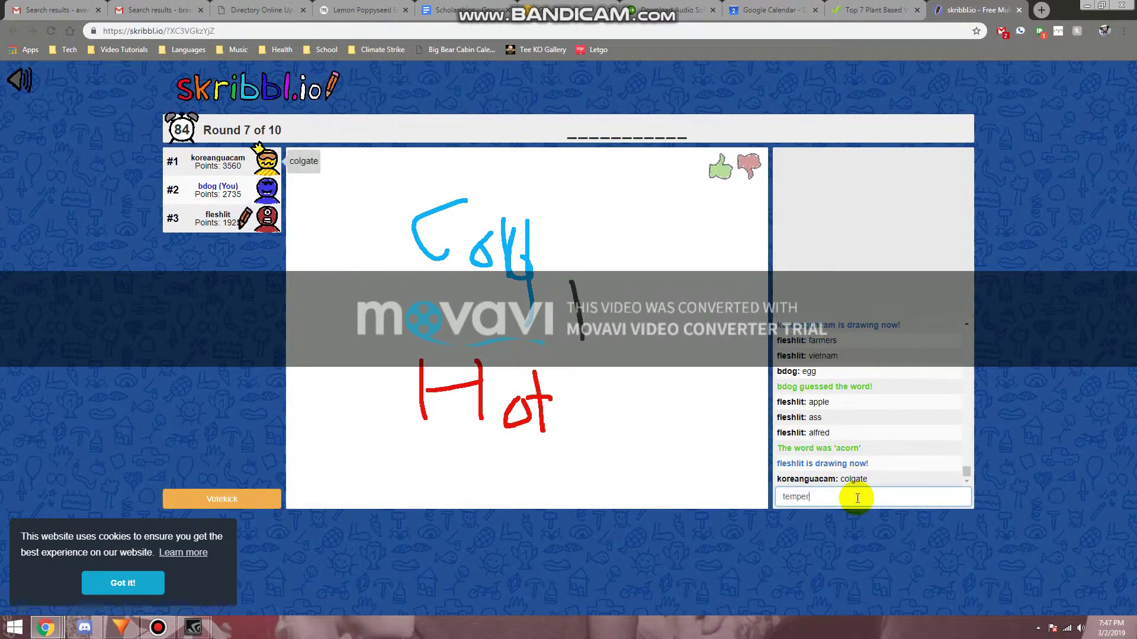
pyautogui.press('Return')
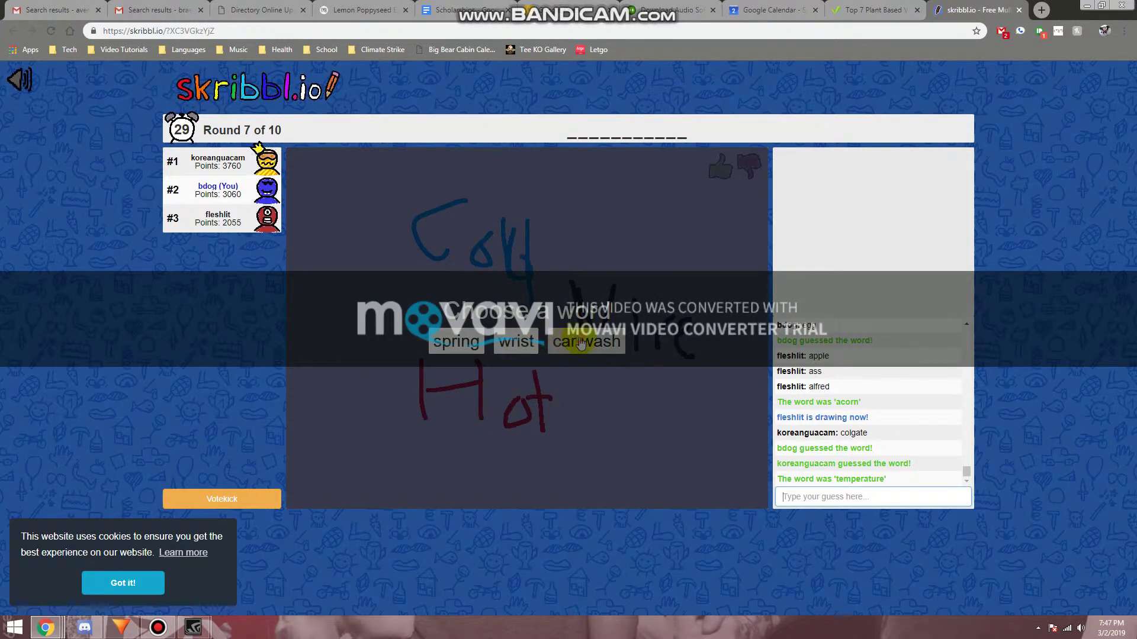
# Choose 'car wash' and draw a red car with a light-blue window and black wheels
pyautogui.click(559, 347)
pyautogui.click(376, 521)
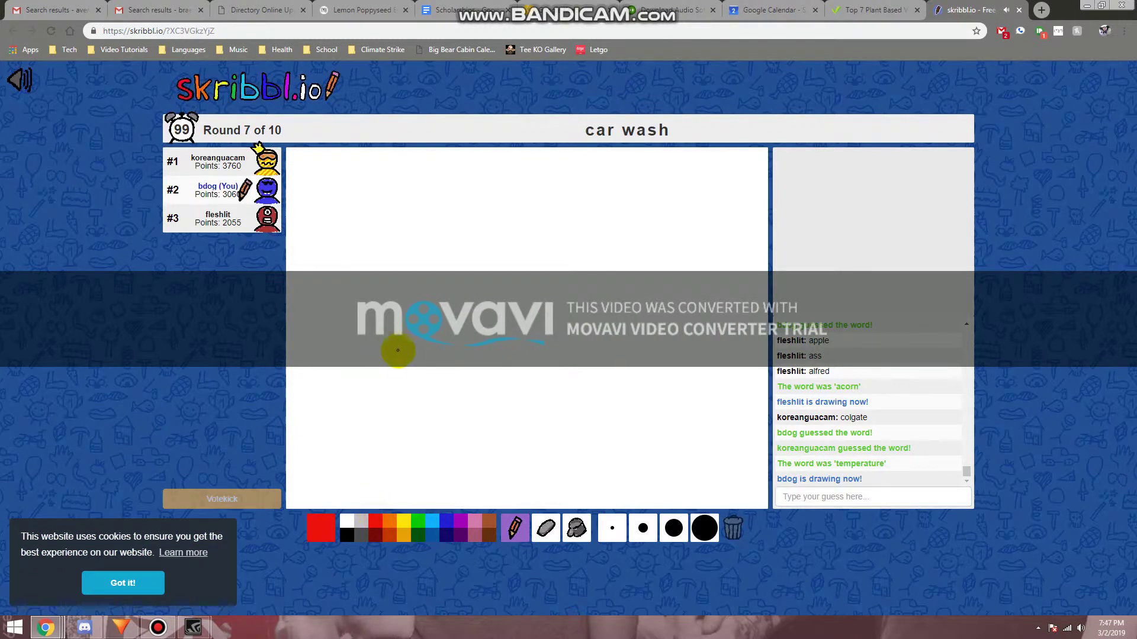
pyautogui.moveTo(440, 340)
pyautogui.mouseDown()
pyautogui.moveTo(584, 338)
pyautogui.moveTo(545, 381)
pyautogui.moveTo(450, 340)
pyautogui.moveTo(475, 319)
pyautogui.moveTo(471, 356)
pyautogui.moveTo(475, 322)
pyautogui.moveTo(533, 315)
pyautogui.moveTo(541, 338)
pyautogui.moveTo(525, 359)
pyautogui.mouseUp()
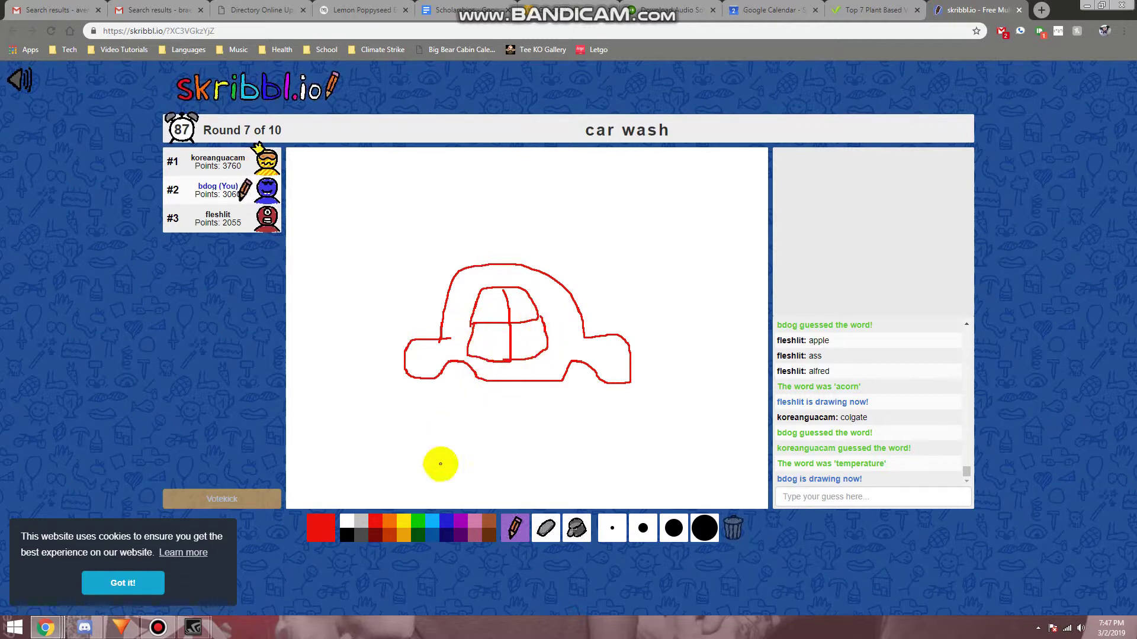
pyautogui.click(433, 521)
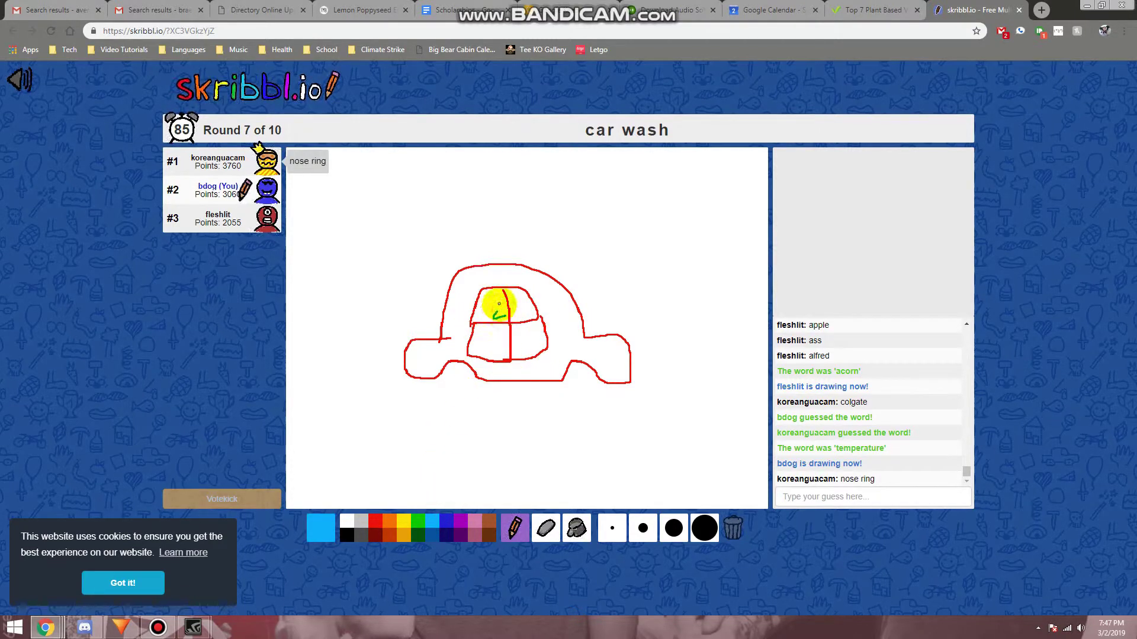
pyautogui.moveTo(476, 312); pyautogui.dragTo(513, 300)
pyautogui.click(348, 535)
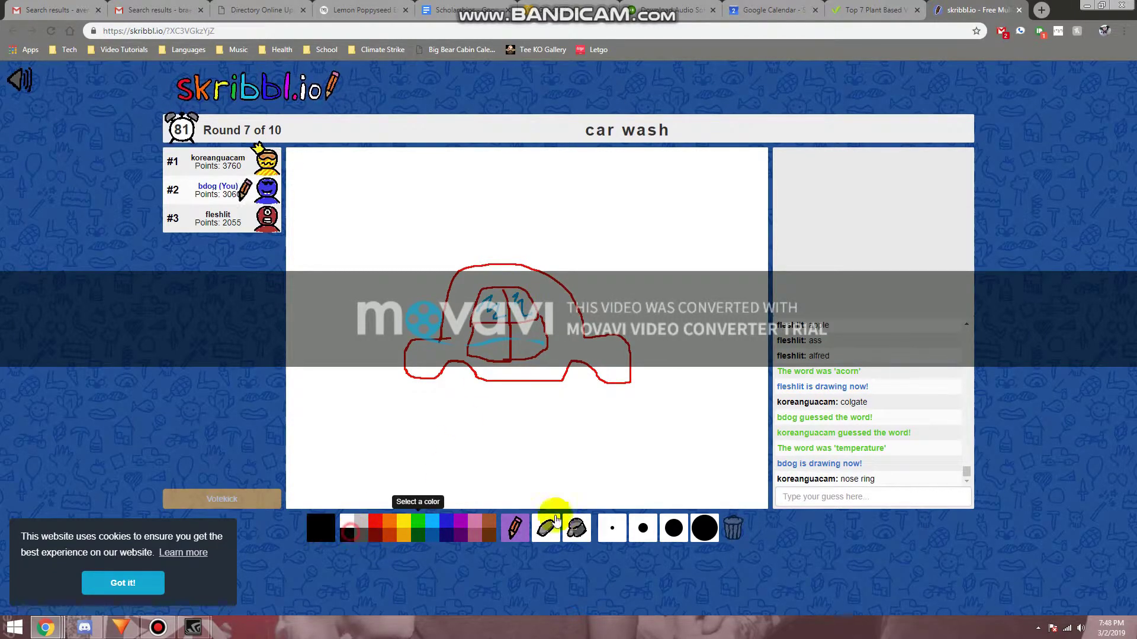
pyautogui.click(704, 528)
pyautogui.click(458, 380)
pyautogui.click(579, 387)
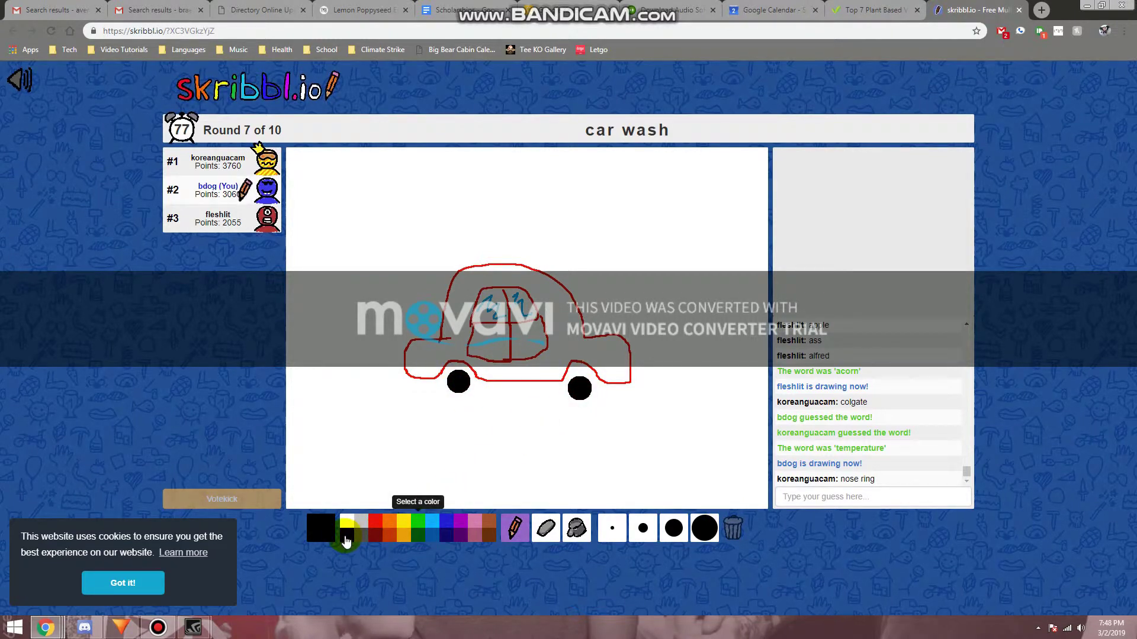
# Draw a thin nozzle handle right of the car with light-blue spray toward it
pyautogui.click(611, 527)
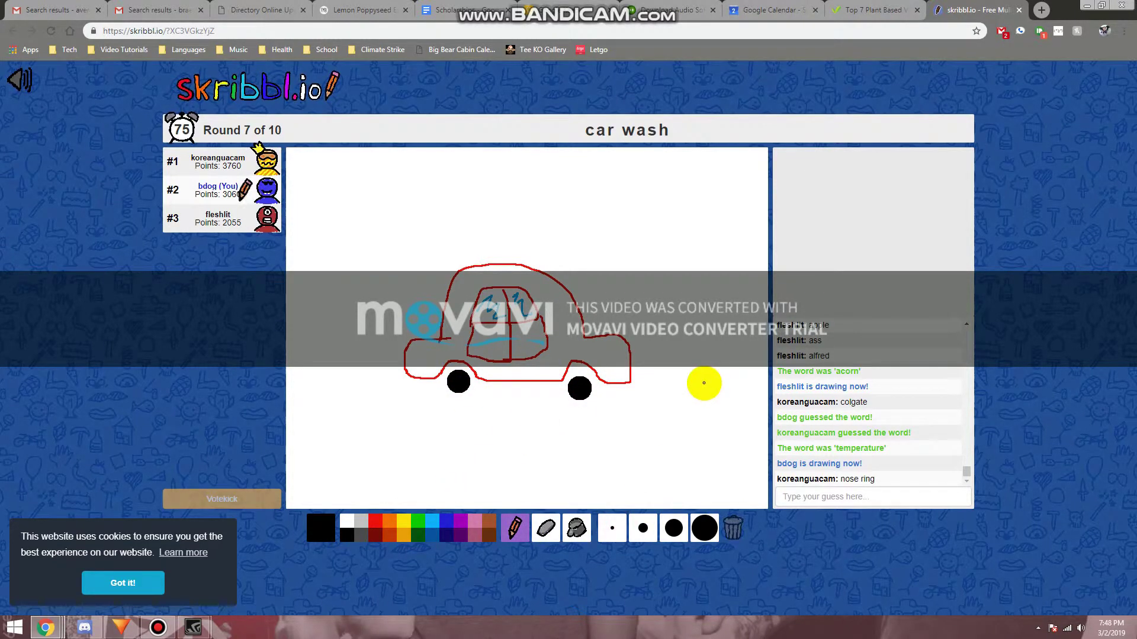
pyautogui.moveTo(703, 382); pyautogui.dragTo(655, 344)
pyautogui.moveTo(698, 390); pyautogui.dragTo(651, 346)
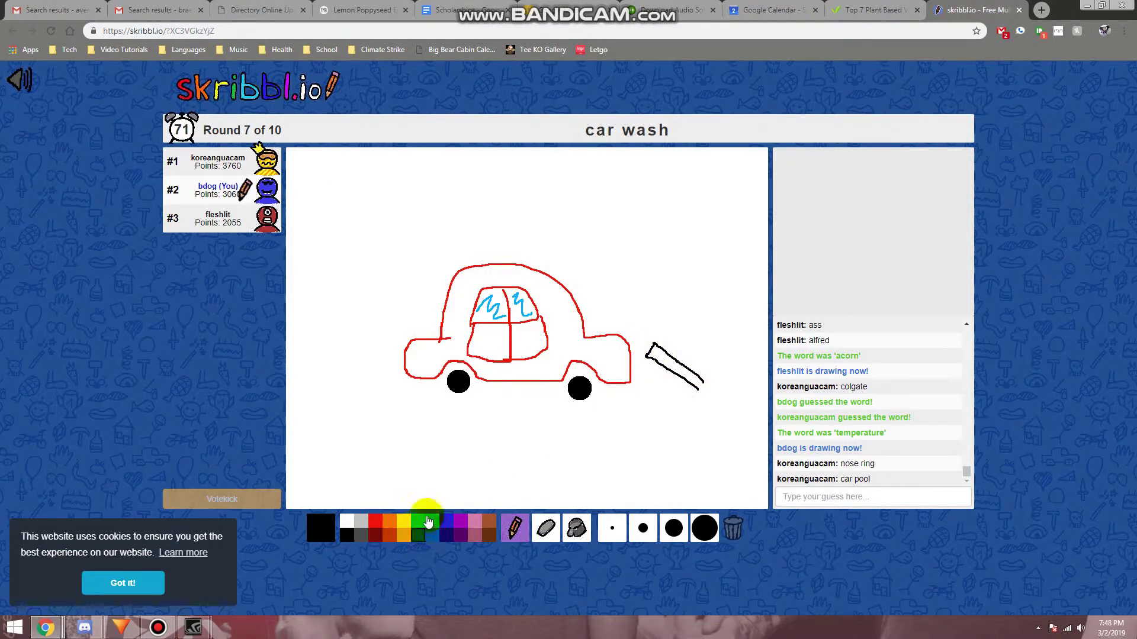
pyautogui.click(431, 521)
pyautogui.click(651, 345)
pyautogui.moveTo(652, 343)
pyautogui.mouseDown()
pyautogui.moveTo(629, 323)
pyautogui.moveTo(653, 347)
pyautogui.moveTo(578, 356)
pyautogui.moveTo(655, 330)
pyautogui.mouseUp()
# Fill the handle and draw a trailing hose in dark green, then a small black head
pyautogui.click(418, 536)
pyautogui.click(644, 528)
pyautogui.moveTo(655, 351); pyautogui.dragTo(695, 380)
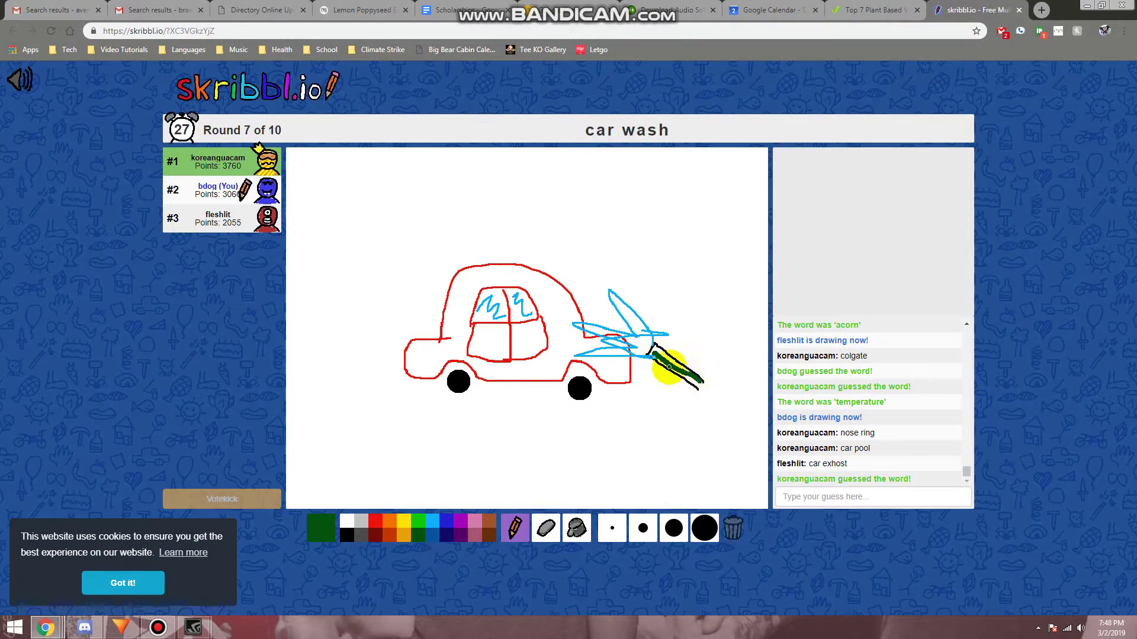
pyautogui.moveTo(664, 366); pyautogui.dragTo(760, 455)
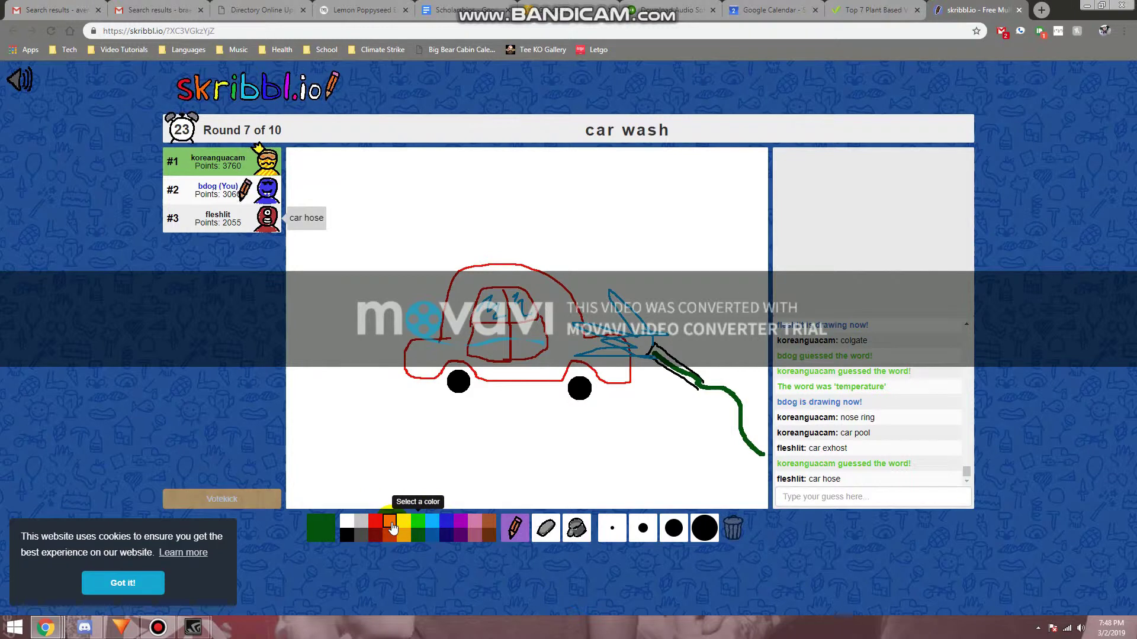
pyautogui.click(347, 534)
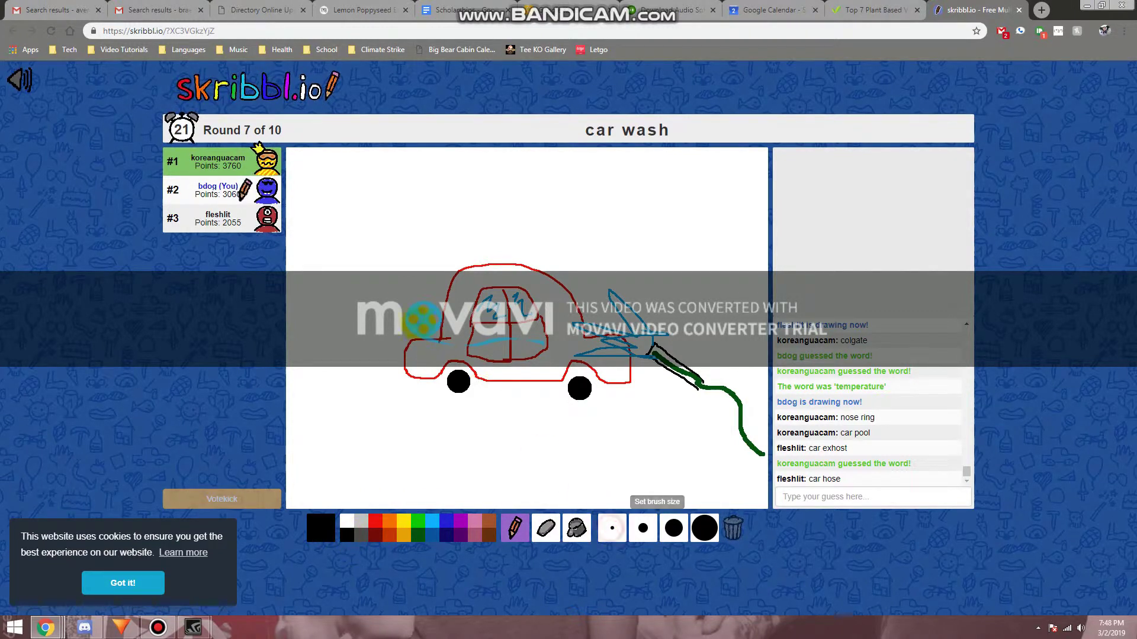
pyautogui.moveTo(425, 310); pyautogui.dragTo(414, 404)
# Add a black body and arm below the stick figure's head
pyautogui.moveTo(418, 351); pyautogui.dragTo(450, 338)
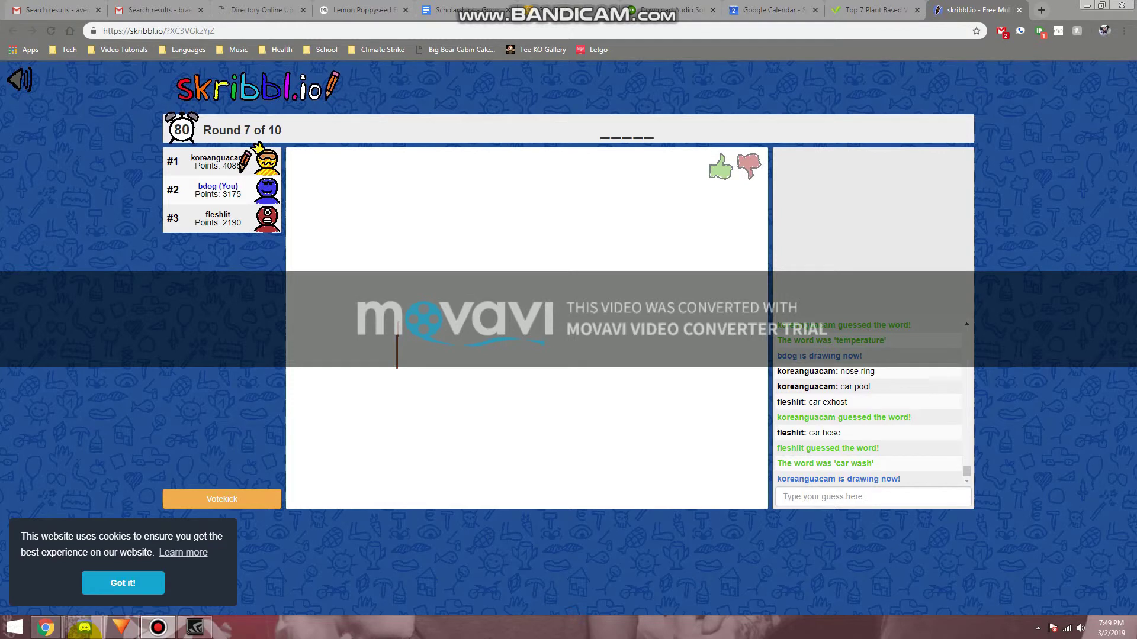
# Switch to the YouTube channel window and close it
pyautogui.click(60, 632)
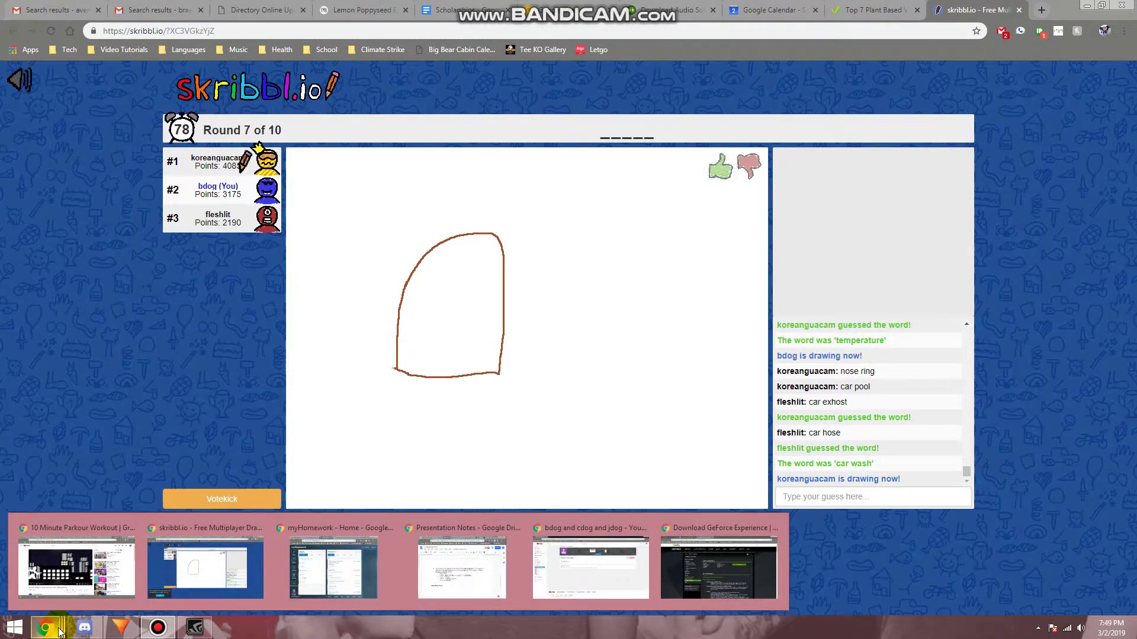
pyautogui.click(602, 530)
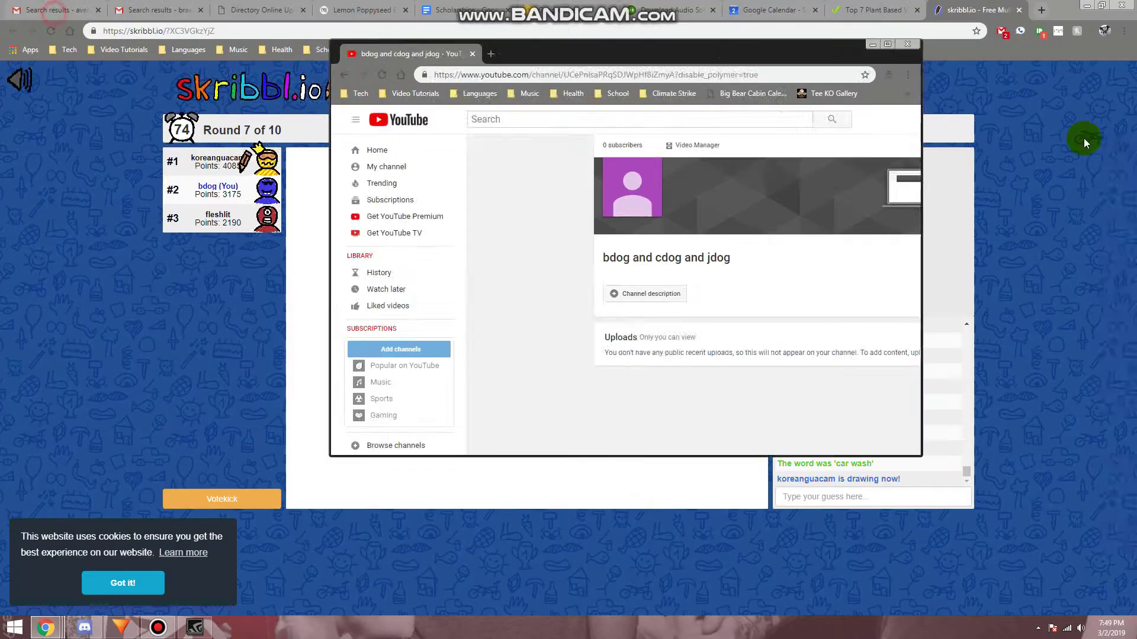
pyautogui.hotkey('ctrl', 'w')
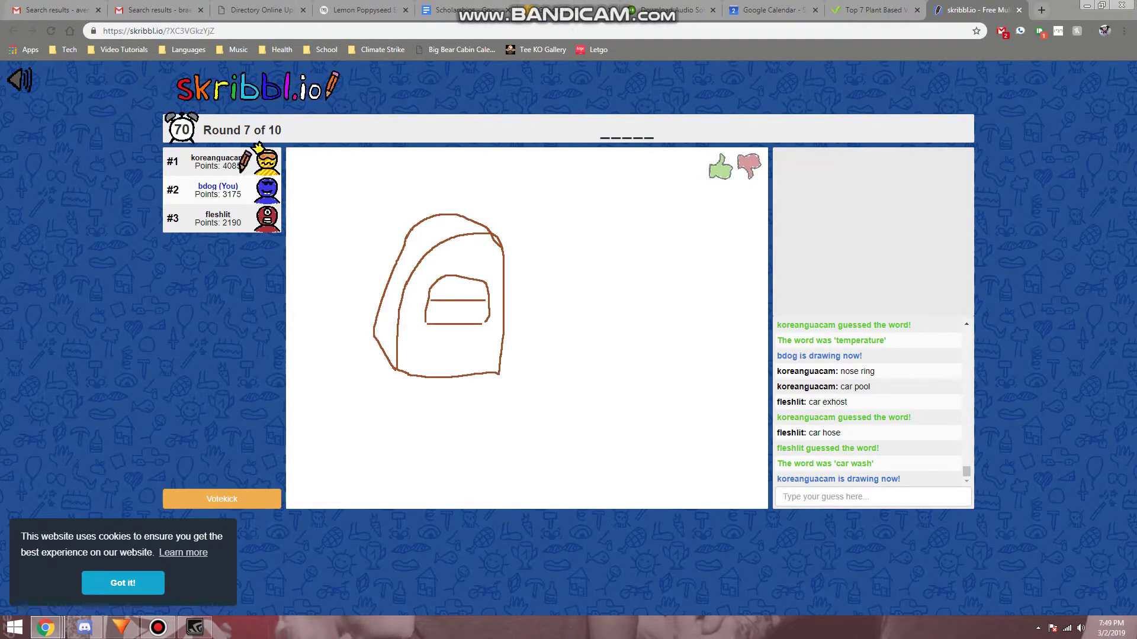
# Guess 'backup', then fix the next entry and guess 'backpack'
pyautogui.click(840, 499)
pyautogui.write('backup')
pyautogui.press('Return')
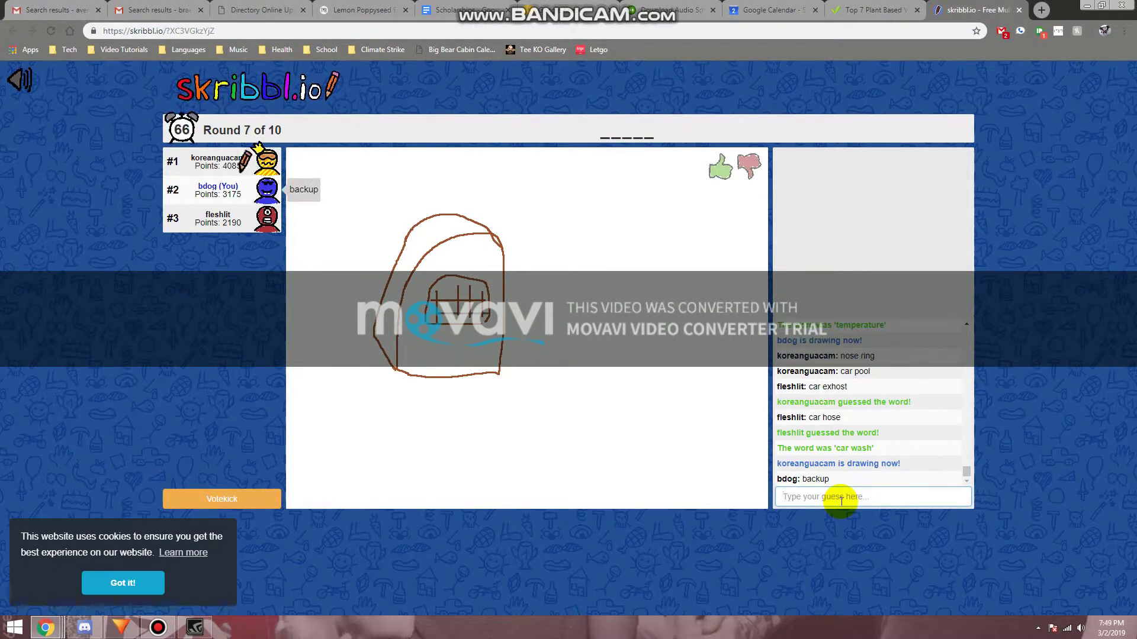
pyautogui.write('bak')
pyautogui.press('BackSpace')
pyautogui.write('ckpack')
pyautogui.press('Return')
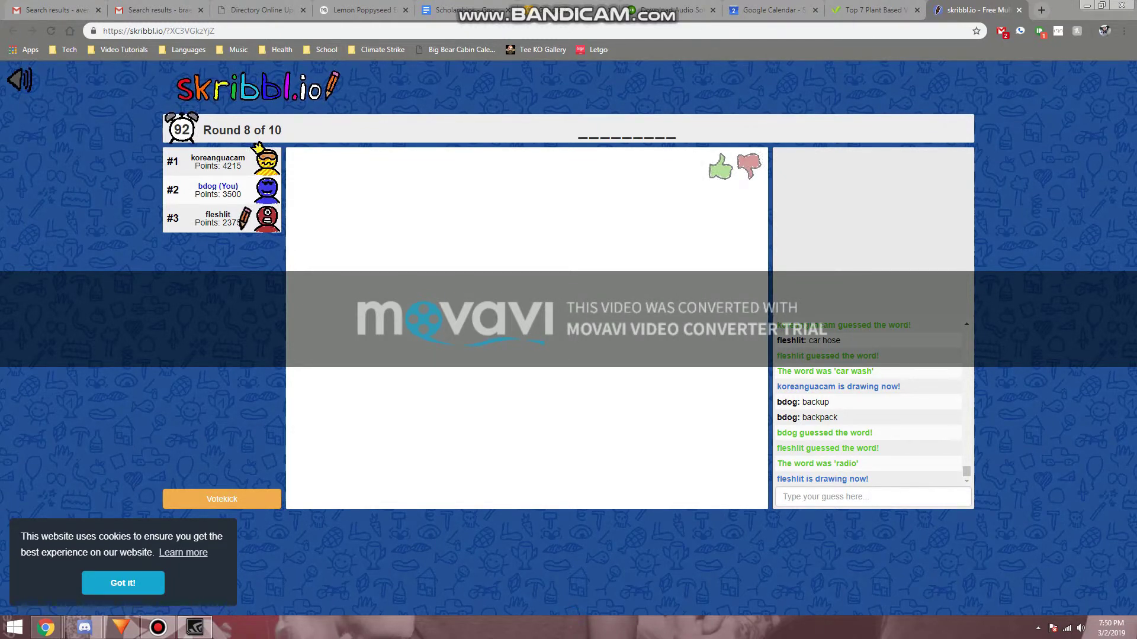
# Guess flo rida, ocean, countries and country before landing the correct word, peninsula
pyautogui.click(906, 498)
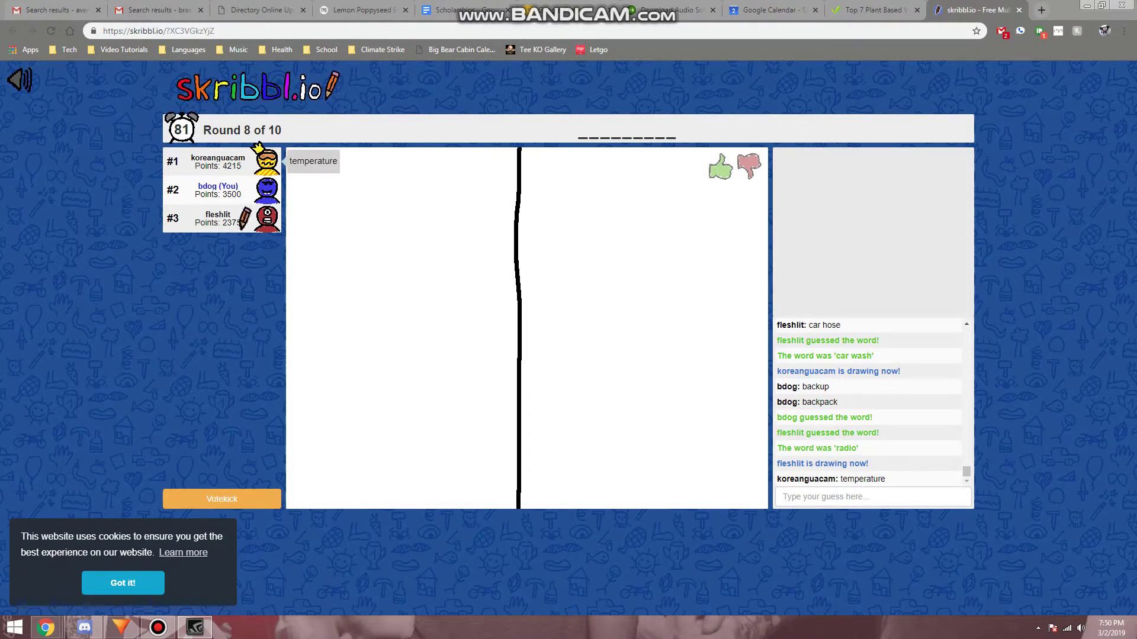
pyautogui.click(893, 500)
pyautogui.write('flo')
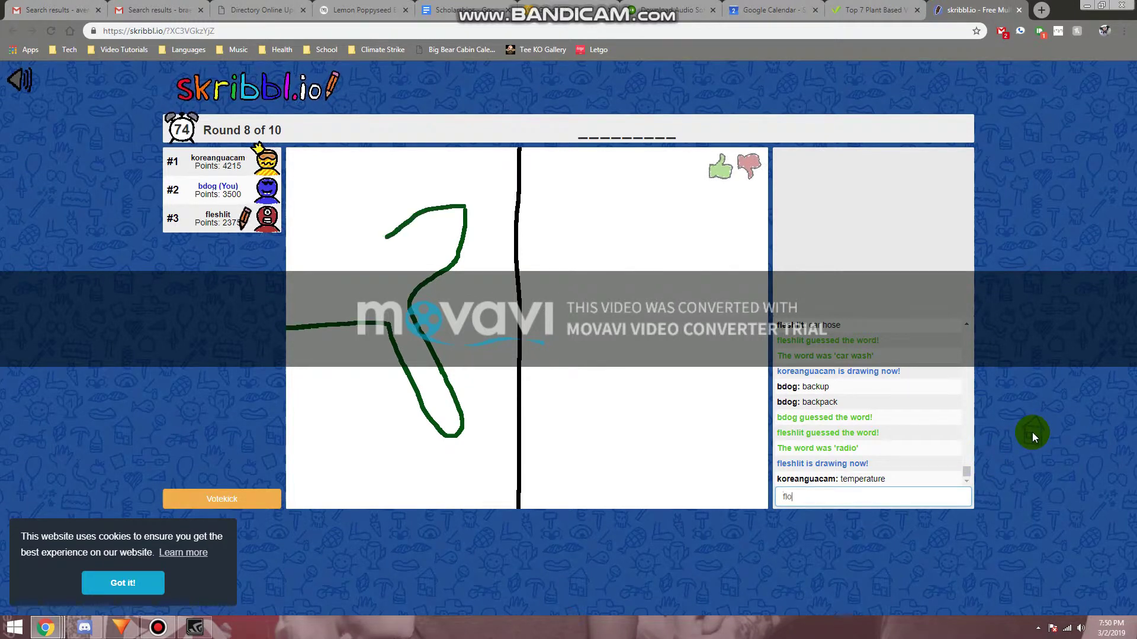
pyautogui.write('bird')
pyautogui.press('Return')
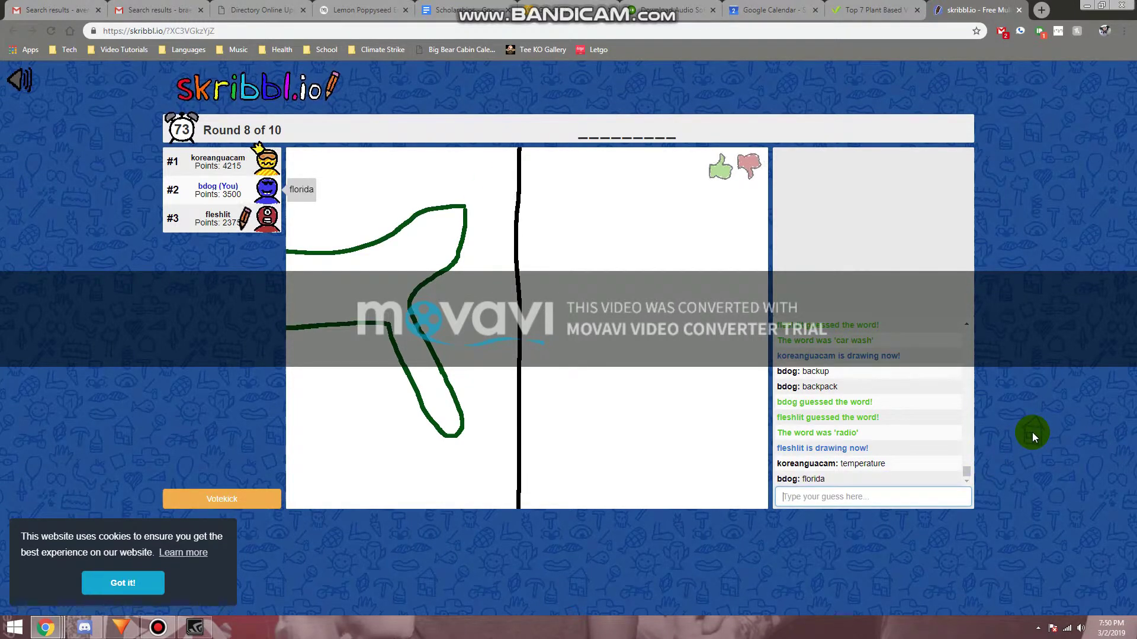
pyautogui.write('fl')
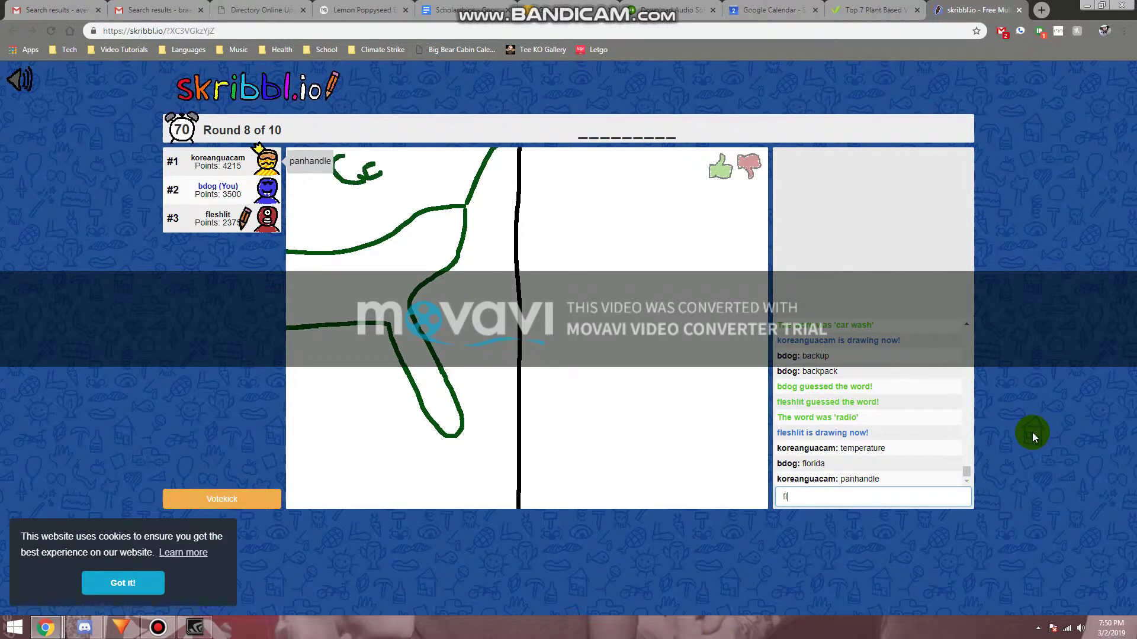
pyautogui.write('flo rida')
pyautogui.press('Return')
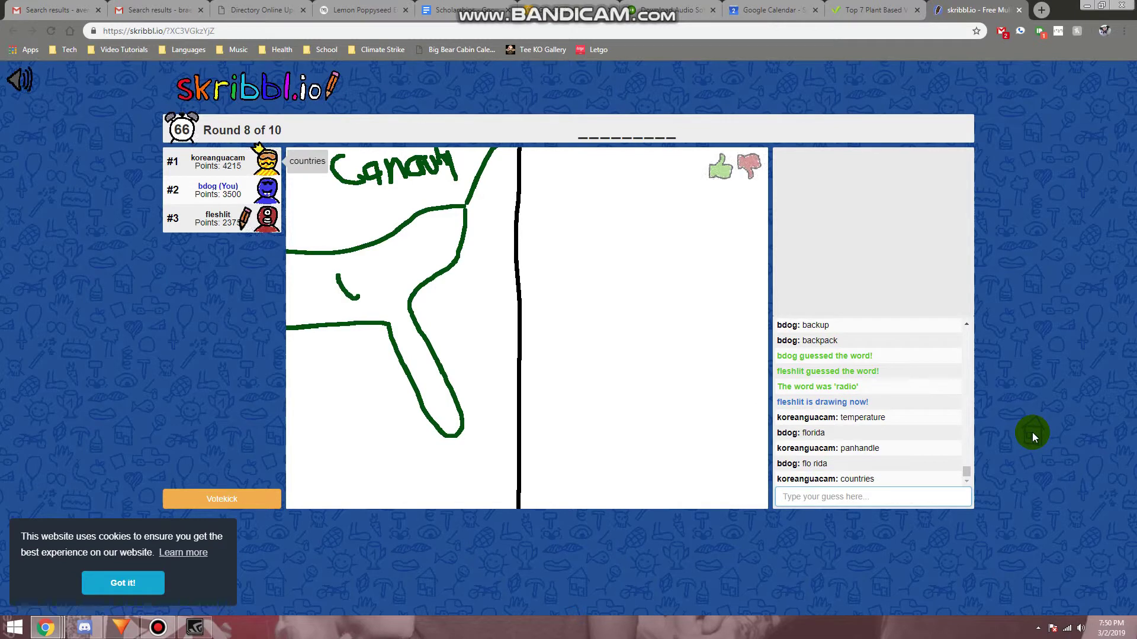
pyautogui.write('ocean')
pyautogui.press('Return')
pyautogui.write('countri')
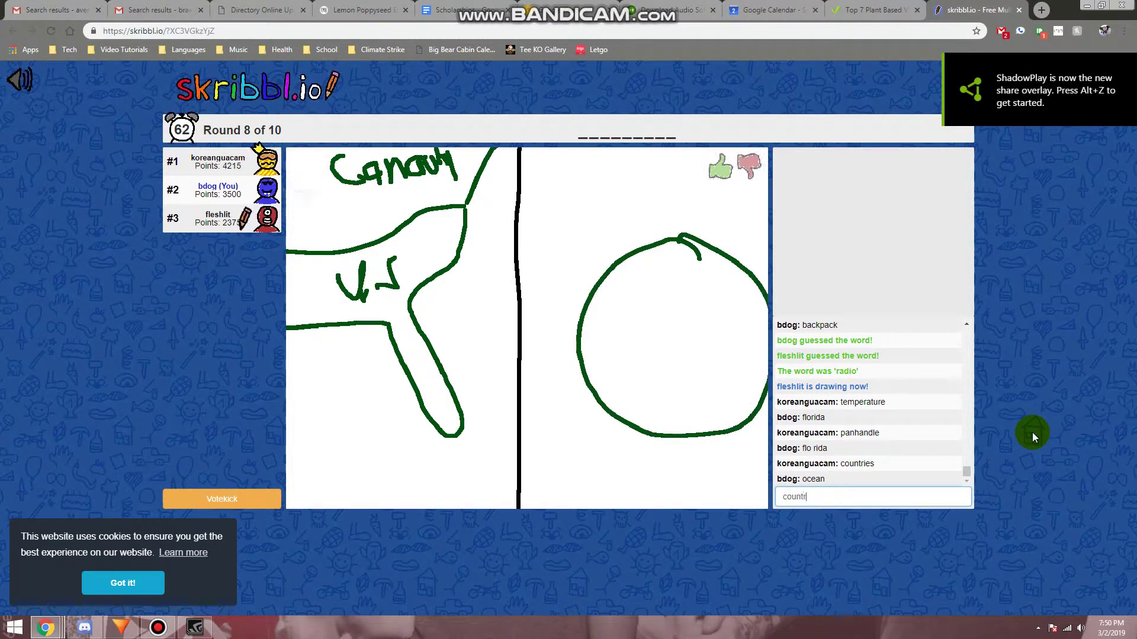
pyautogui.write('es')
pyautogui.press('Return')
pyautogui.write('country')
pyautogui.press('Return')
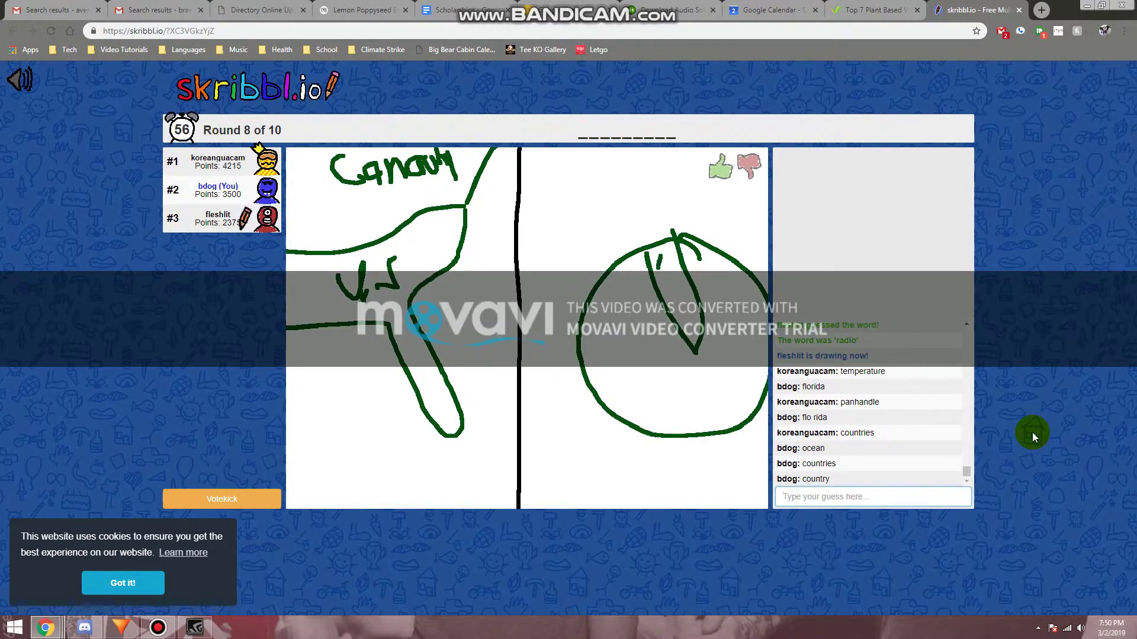
pyautogui.write('penin')
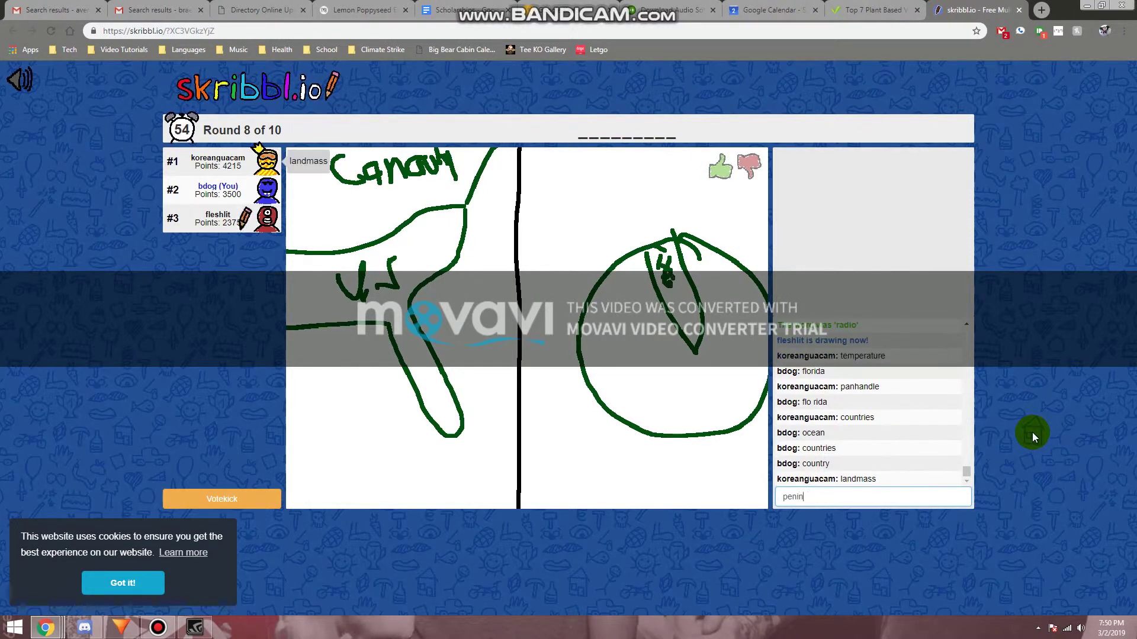
pyautogui.write('sula')
pyautogui.press('Return')
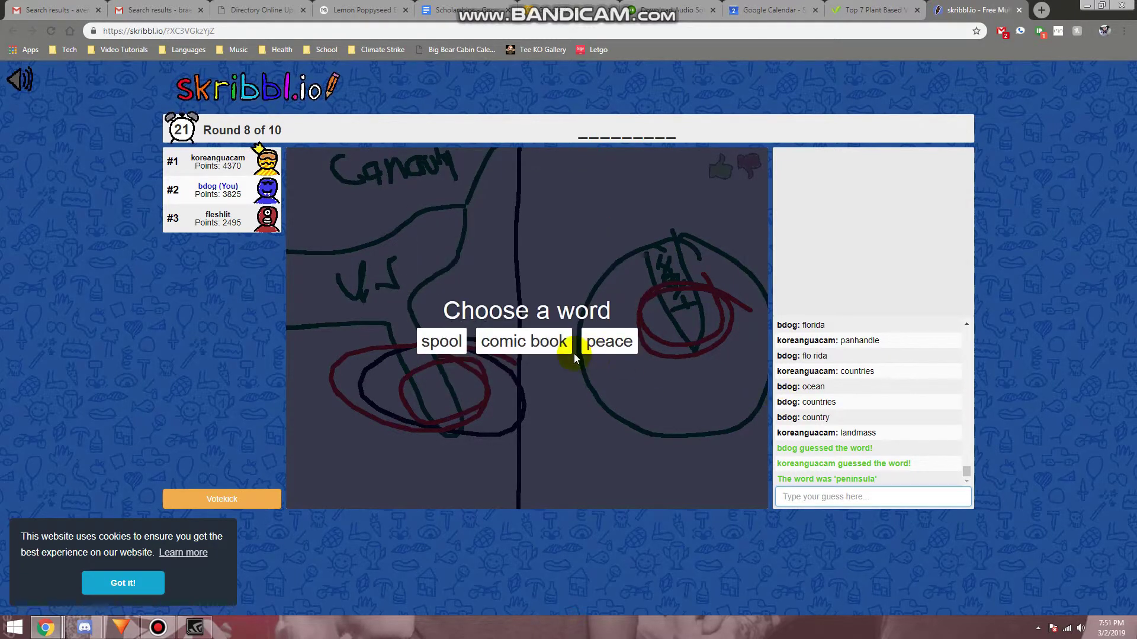
# Choose 'peace' and draw a peace sign: a circle with a vertical line and an extra stroke
pyautogui.click(609, 342)
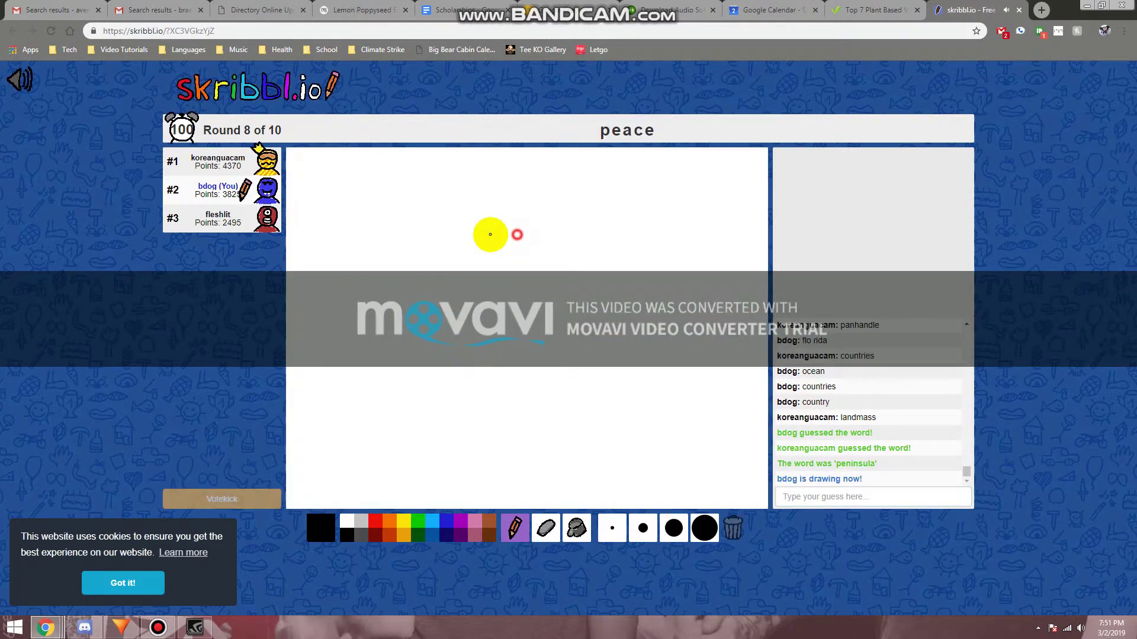
pyautogui.moveTo(517, 234)
pyautogui.mouseDown()
pyautogui.moveTo(533, 244)
pyautogui.moveTo(508, 342)
pyautogui.moveTo(568, 349)
pyautogui.mouseUp()
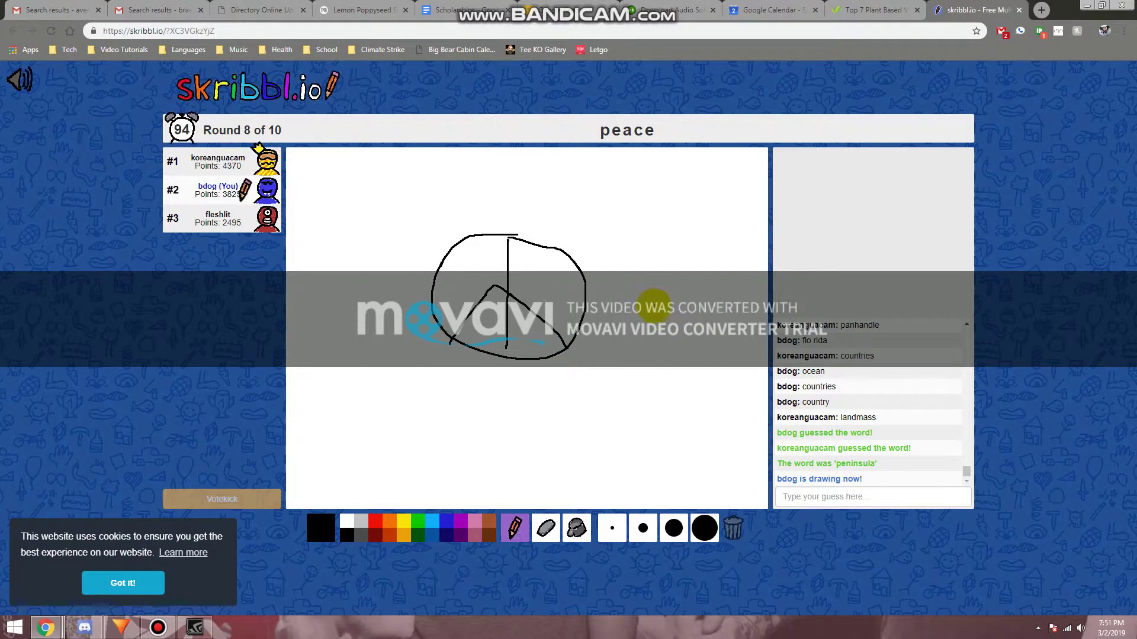
pyautogui.moveTo(646, 365)
pyautogui.mouseDown()
pyautogui.moveTo(630, 344)
pyautogui.moveTo(649, 319)
pyautogui.mouseUp()
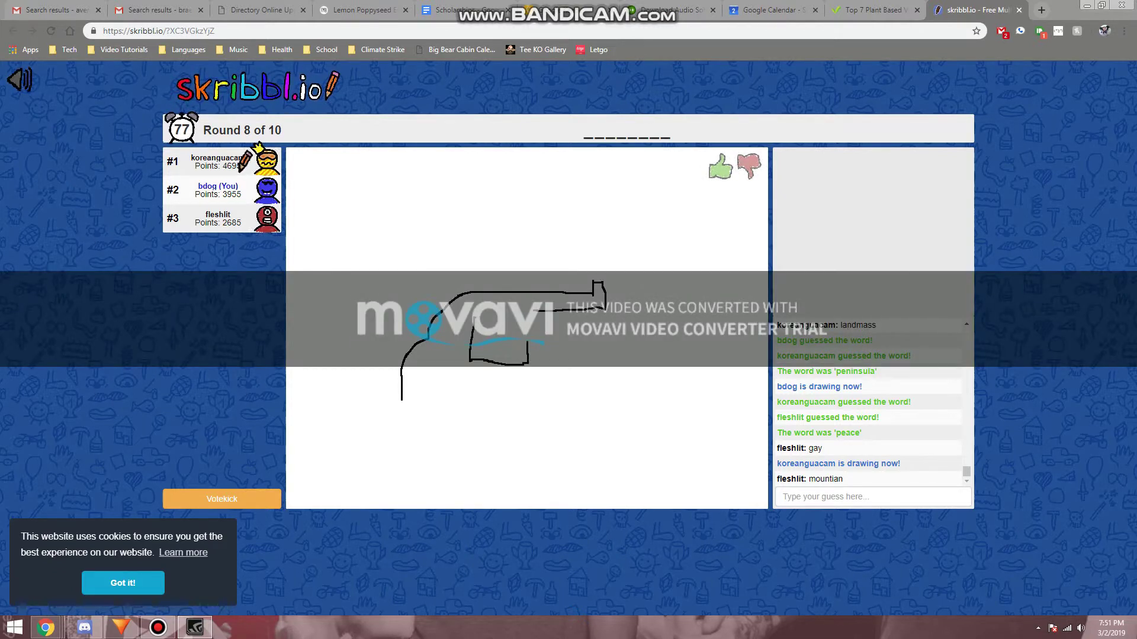
# Guess pistol, gun and handgun, then the correct answer, revolver
pyautogui.click(914, 495)
pyautogui.write('pisto')
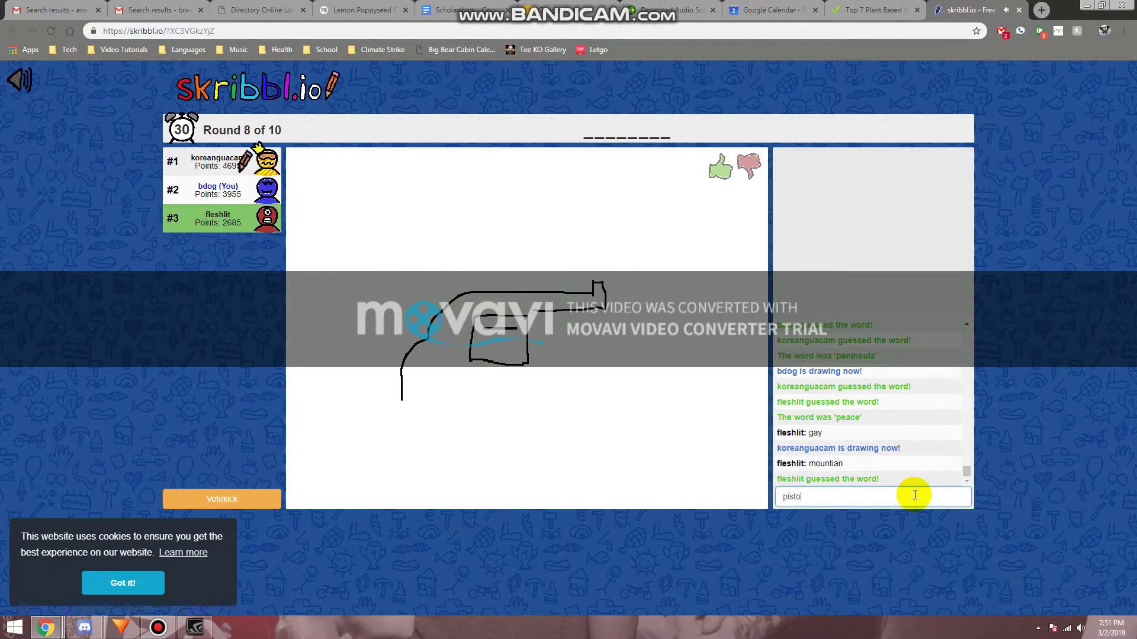
pyautogui.press('Return')
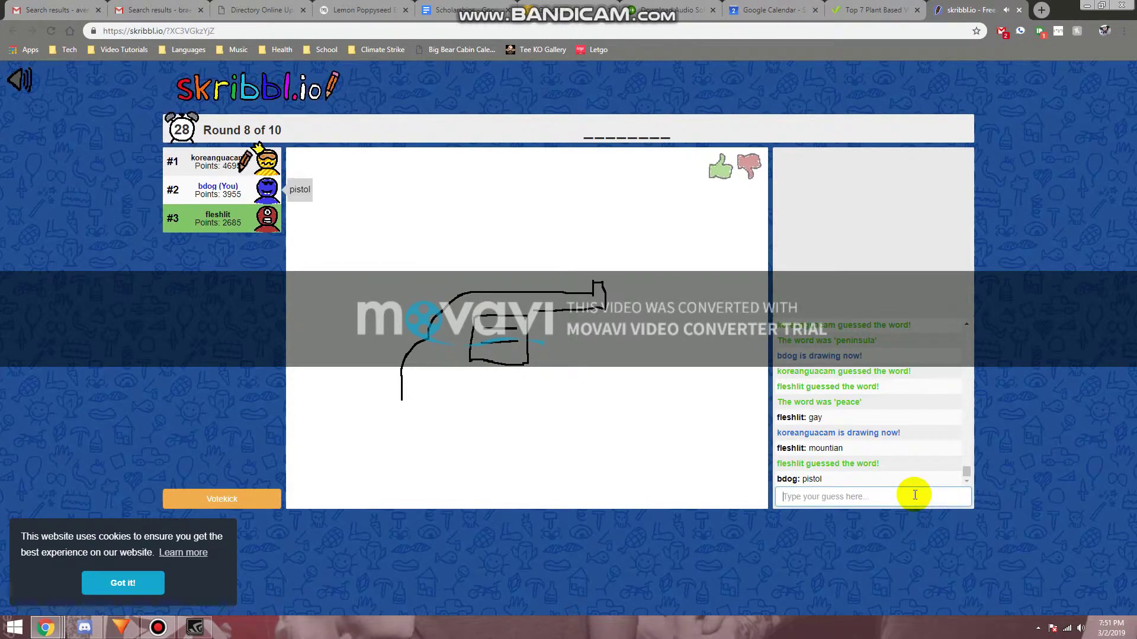
pyautogui.write('gun')
pyautogui.press('Return')
pyautogui.write('handgun')
pyautogui.press('Return')
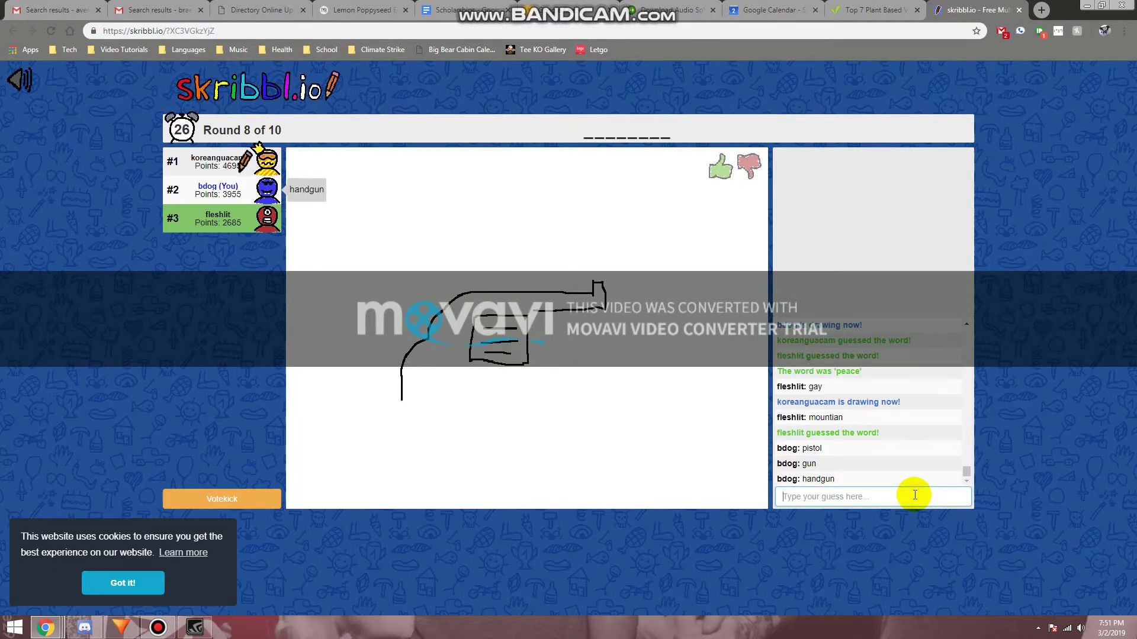
pyautogui.write('re')
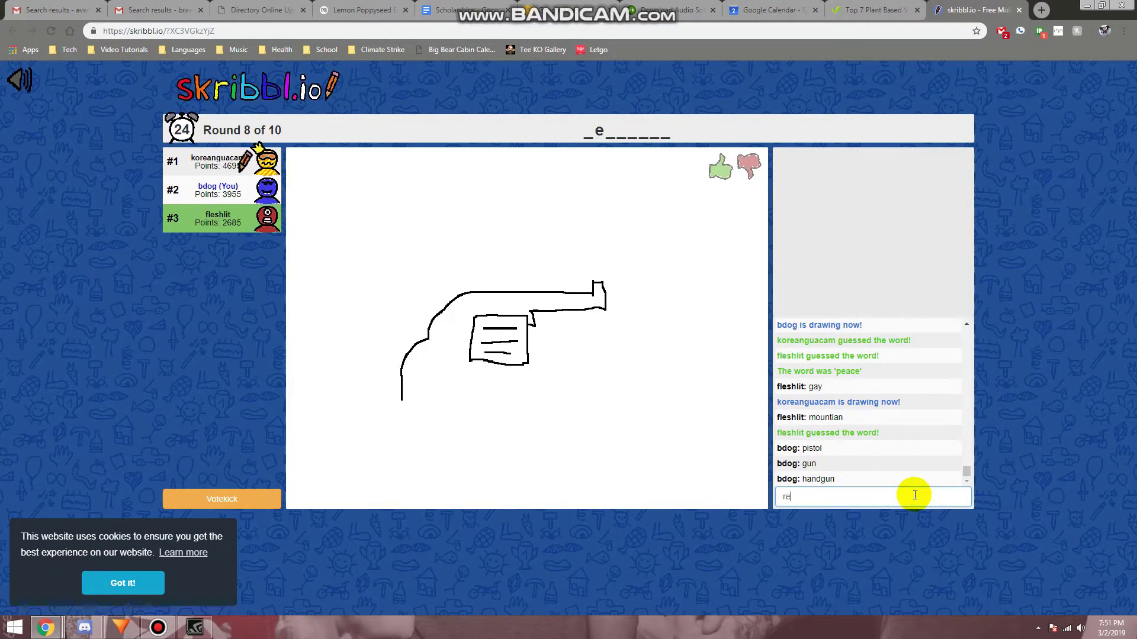
pyautogui.write('volver')
pyautogui.press('Return')
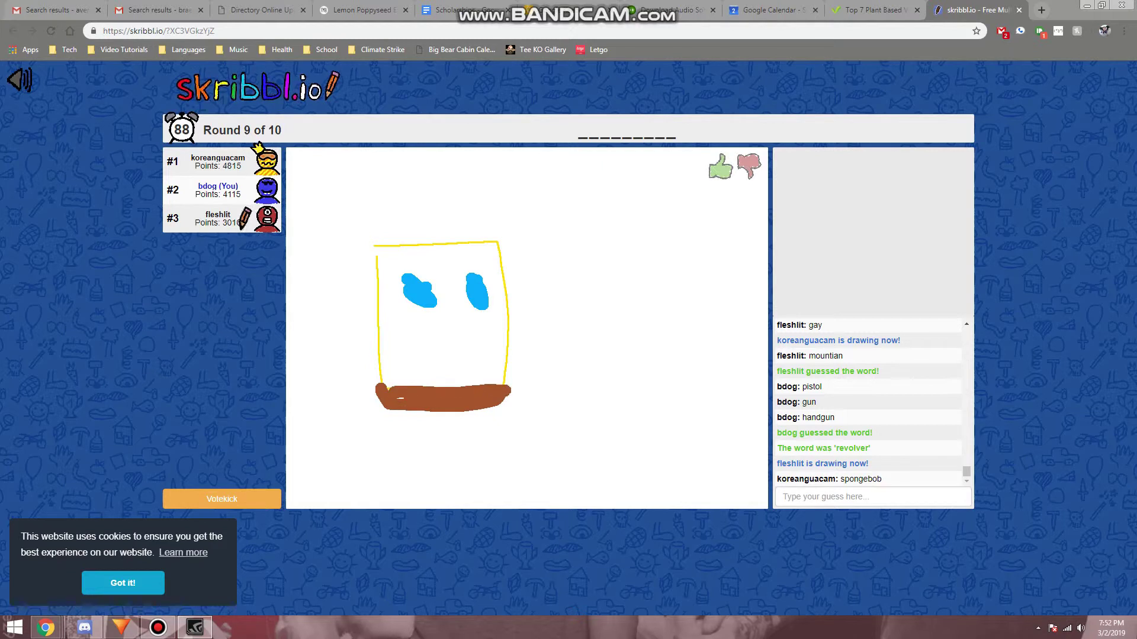
# Submit 'sponge' as a guess for the yellow square character drawing
pyautogui.click(877, 496)
pyautogui.write('sponge')
pyautogui.press('Return')
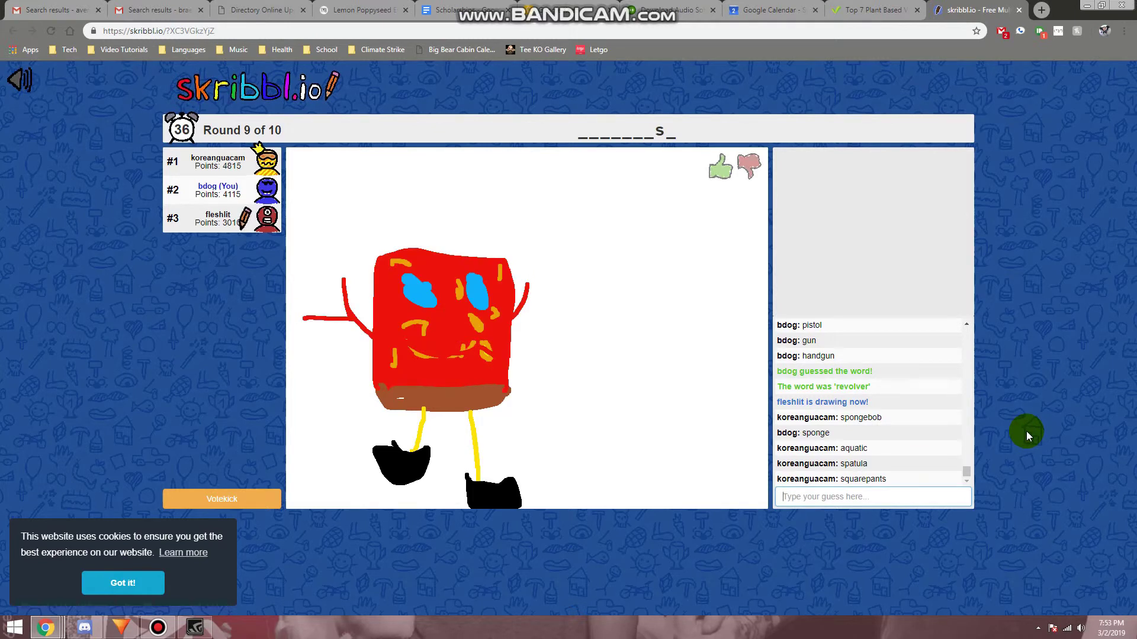
pyautogui.write('pizza')
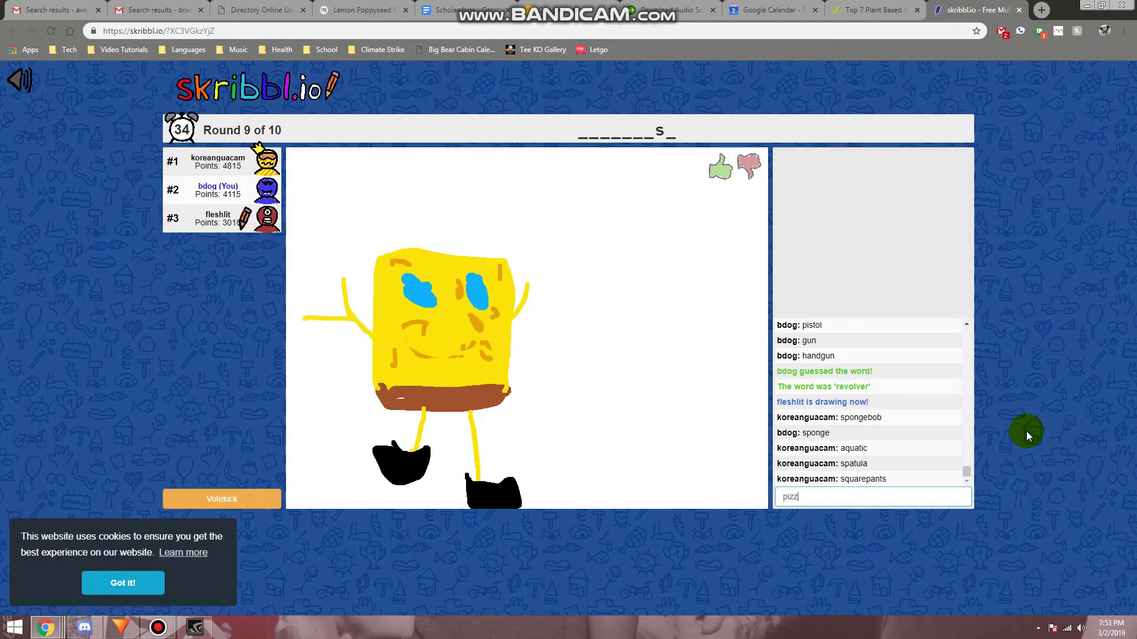
# Guess pizza, vote the drawing down with thumbs-down, then guess jellyfish correctly
pyautogui.press('Return')
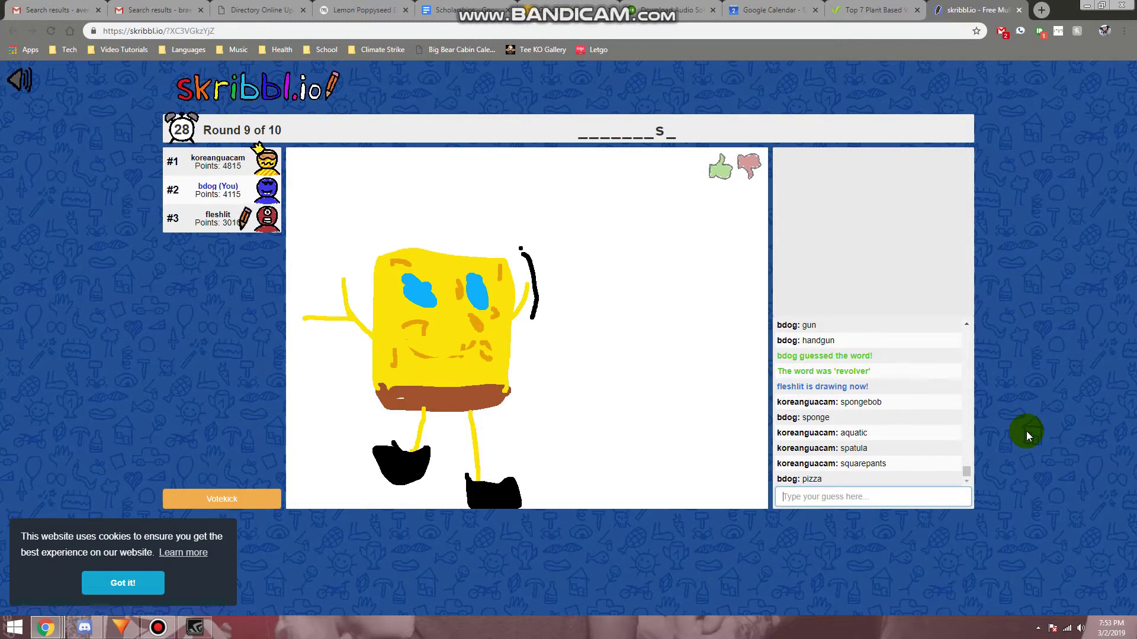
pyautogui.click(748, 166)
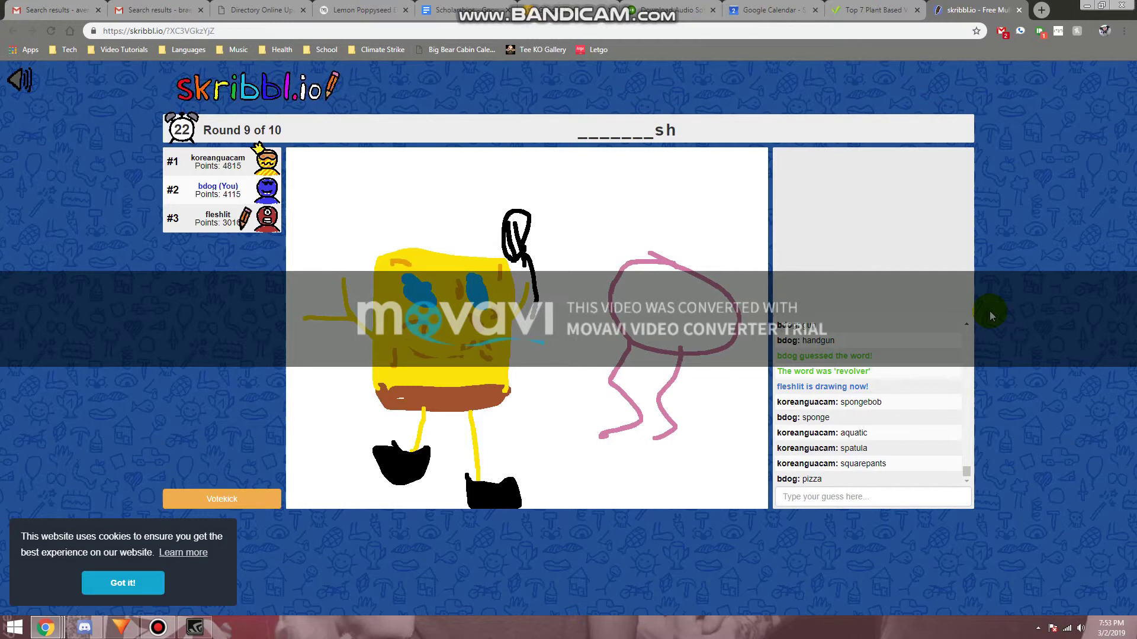
pyautogui.click(919, 497)
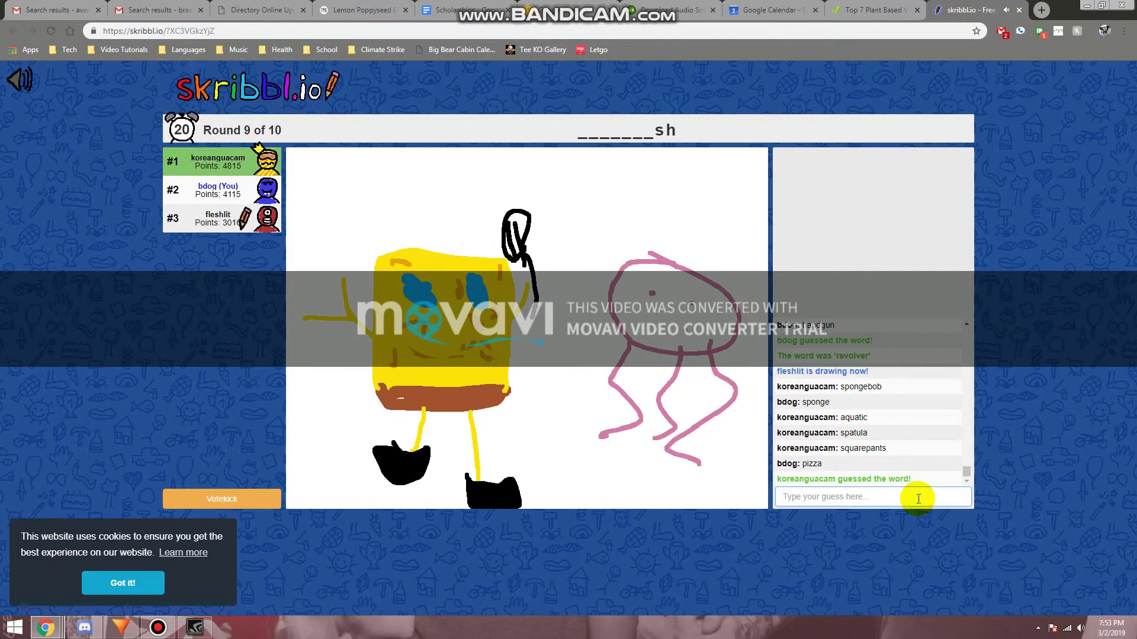
pyautogui.write('jellyfish')
pyautogui.press('Return')
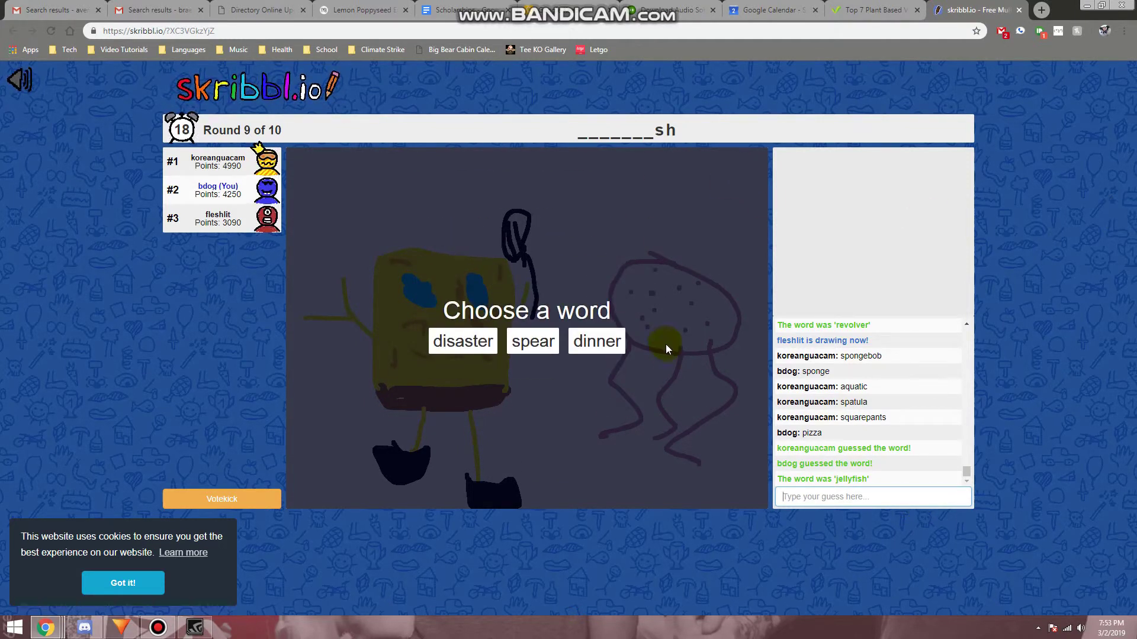
# Pick 'spear' and draw two spears side by side on the canvas
pyautogui.click(541, 344)
pyautogui.moveTo(456, 368)
pyautogui.mouseDown()
pyautogui.moveTo(516, 287)
pyautogui.moveTo(493, 319)
pyautogui.mouseUp()
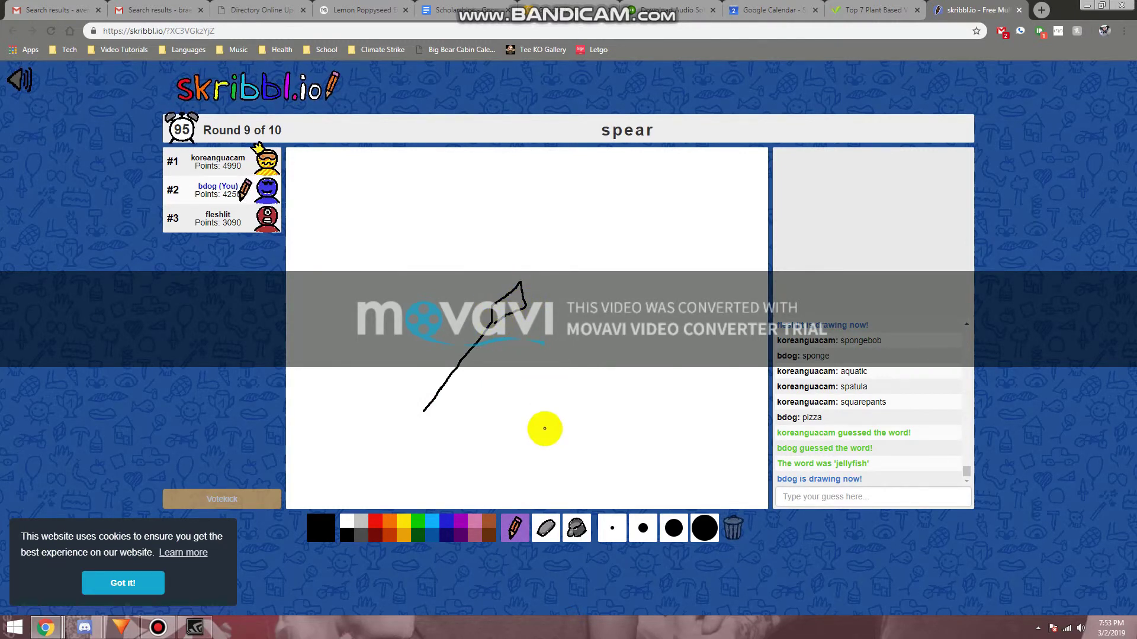
pyautogui.moveTo(545, 429); pyautogui.dragTo(595, 340)
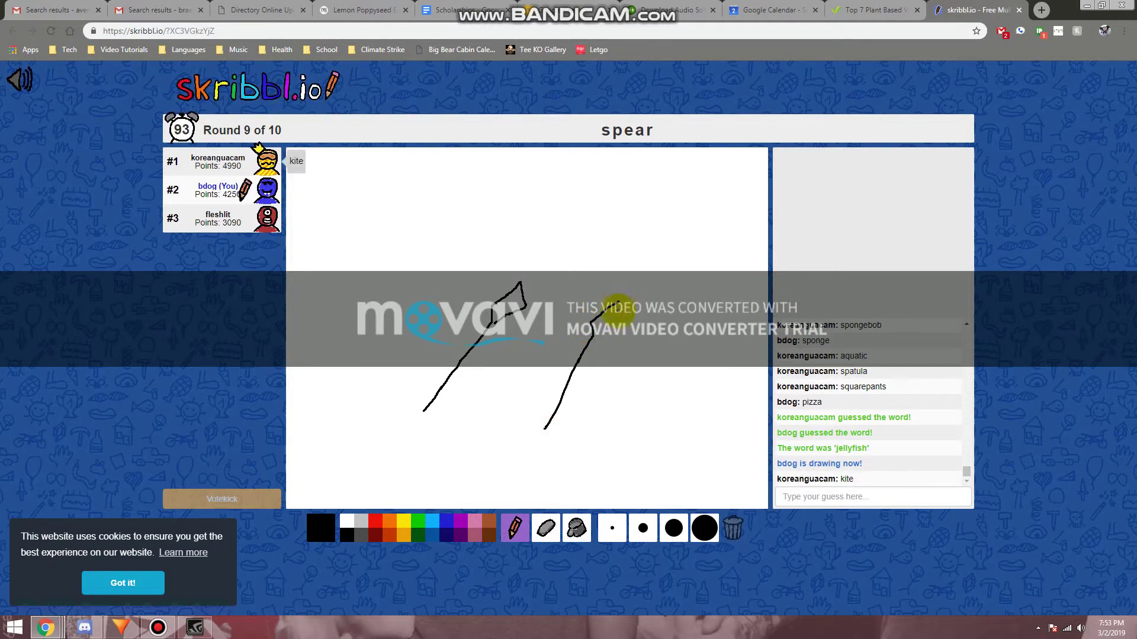
# Fill the right spearhead with dark grey using the bucket tool
pyautogui.click(360, 536)
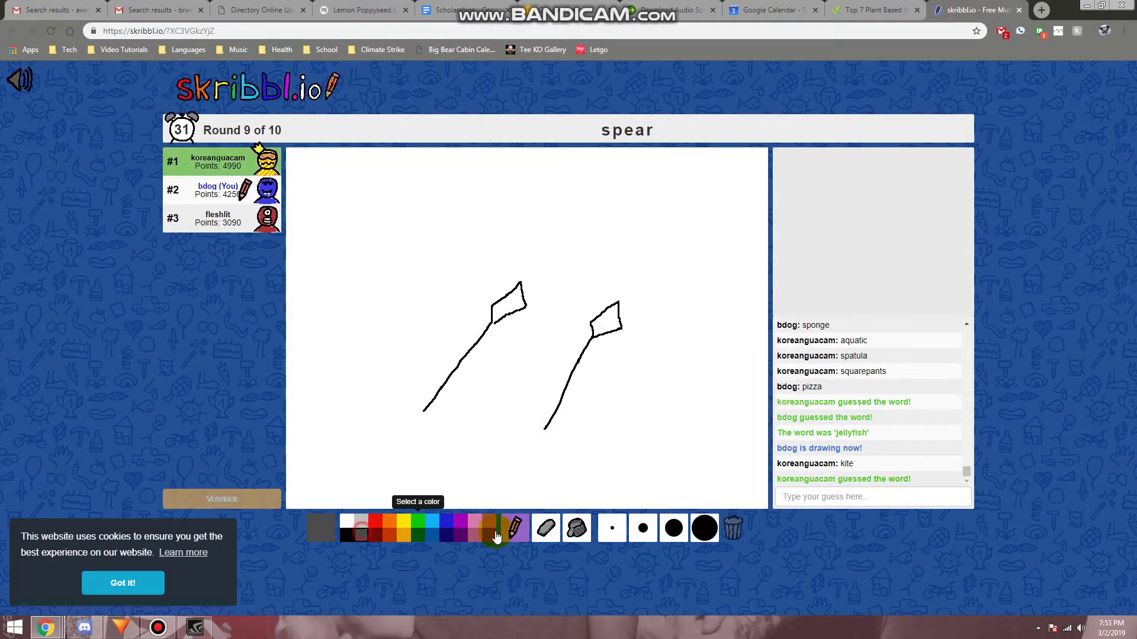
pyautogui.click(577, 528)
pyautogui.click(607, 318)
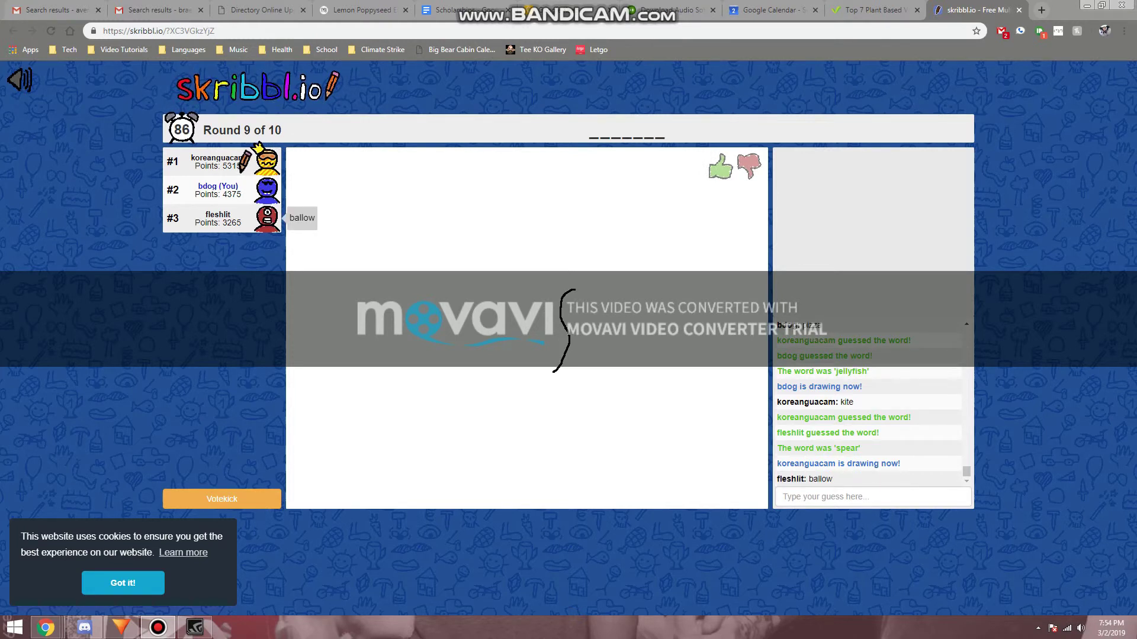
# Start a GeForce Experience broadcast setup, confirm desktop capture, and pick Twitch
pyautogui.hotkey('alt', 'z')
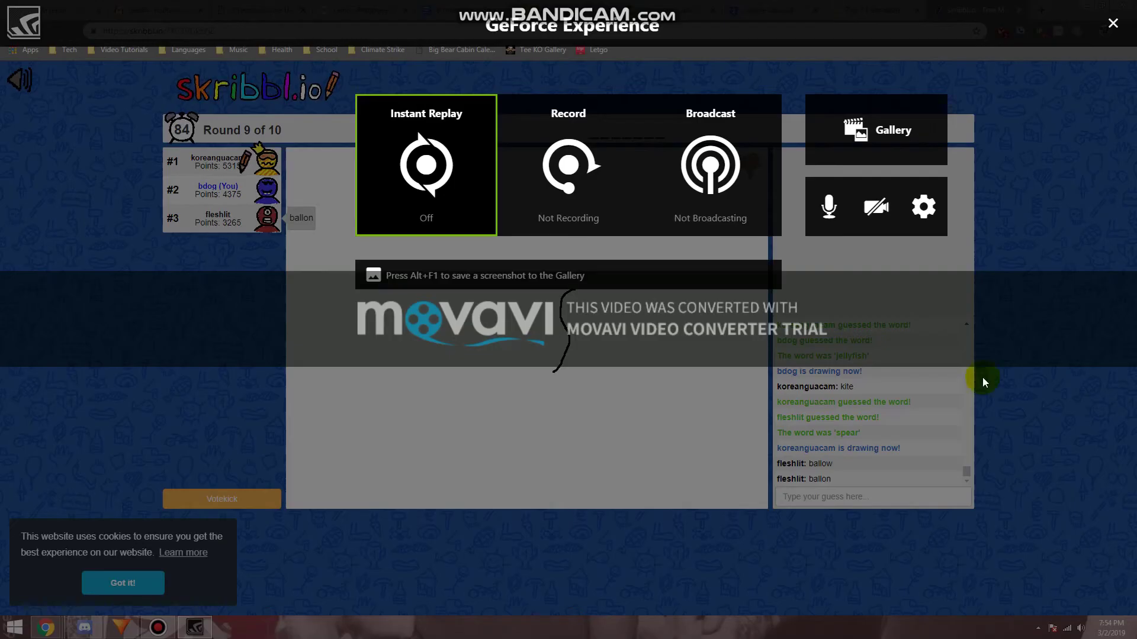
pyautogui.click(693, 158)
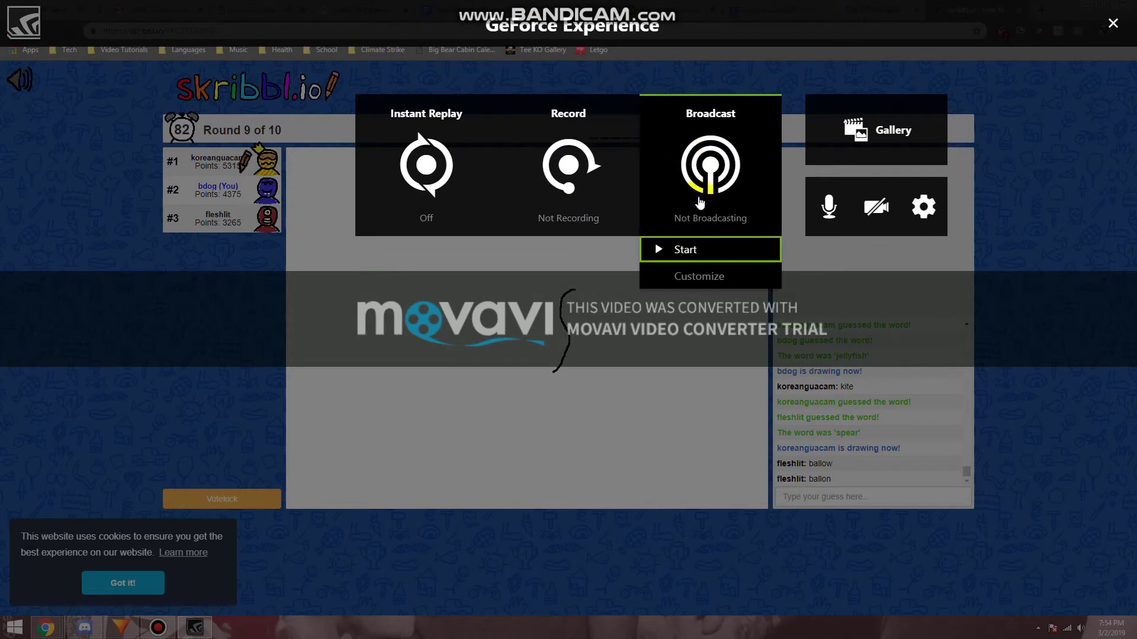
pyautogui.click(701, 249)
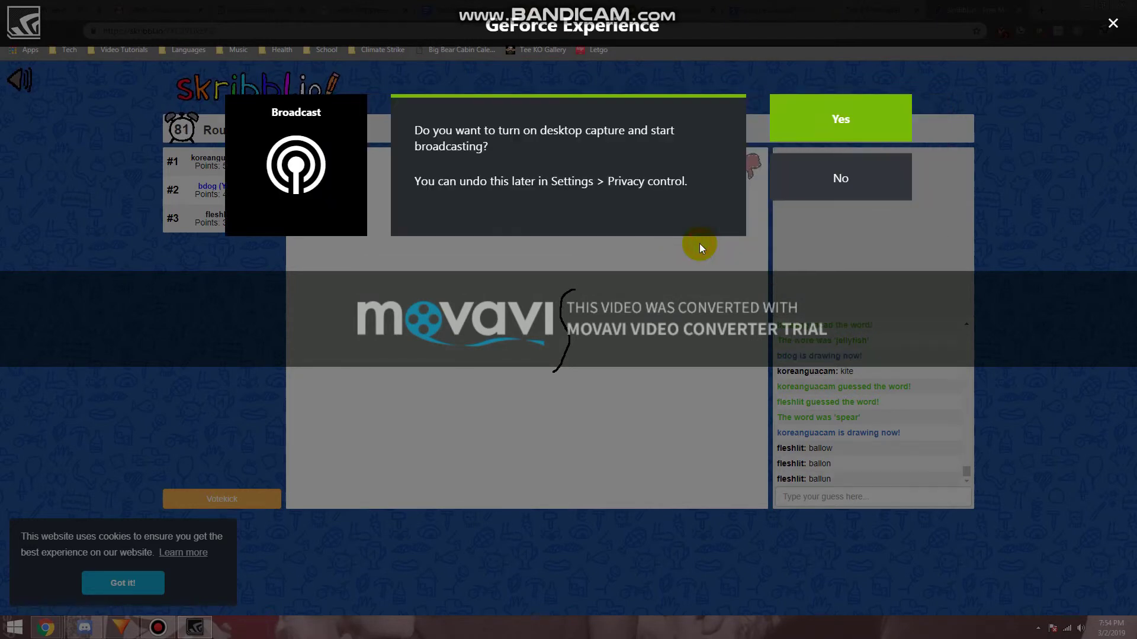
pyautogui.click(799, 131)
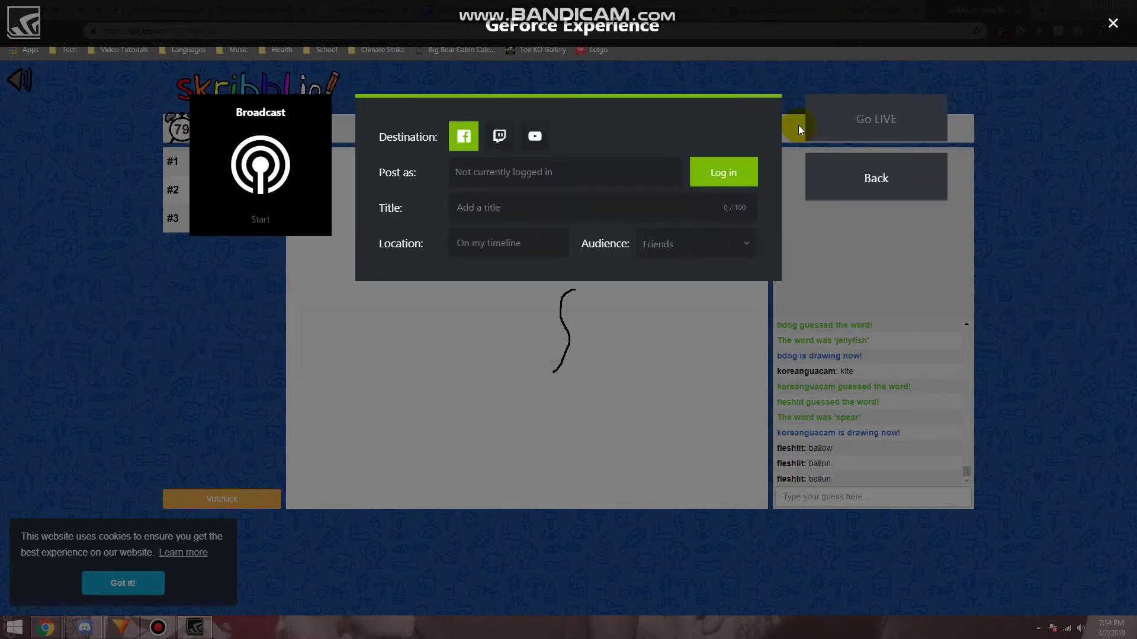
pyautogui.click(501, 140)
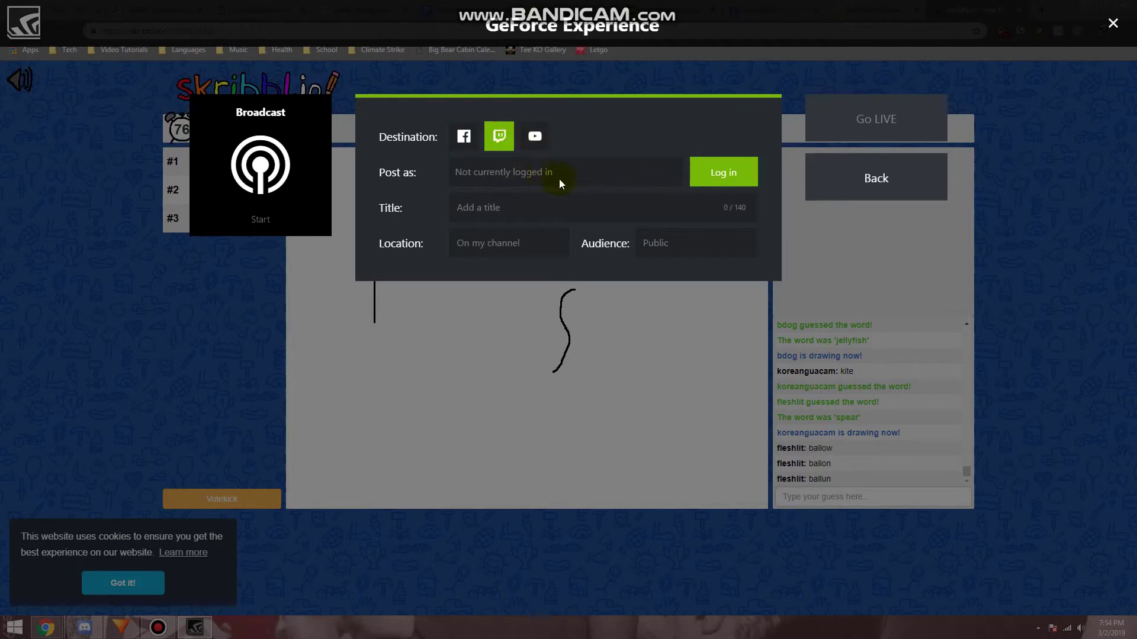
pyautogui.click(712, 173)
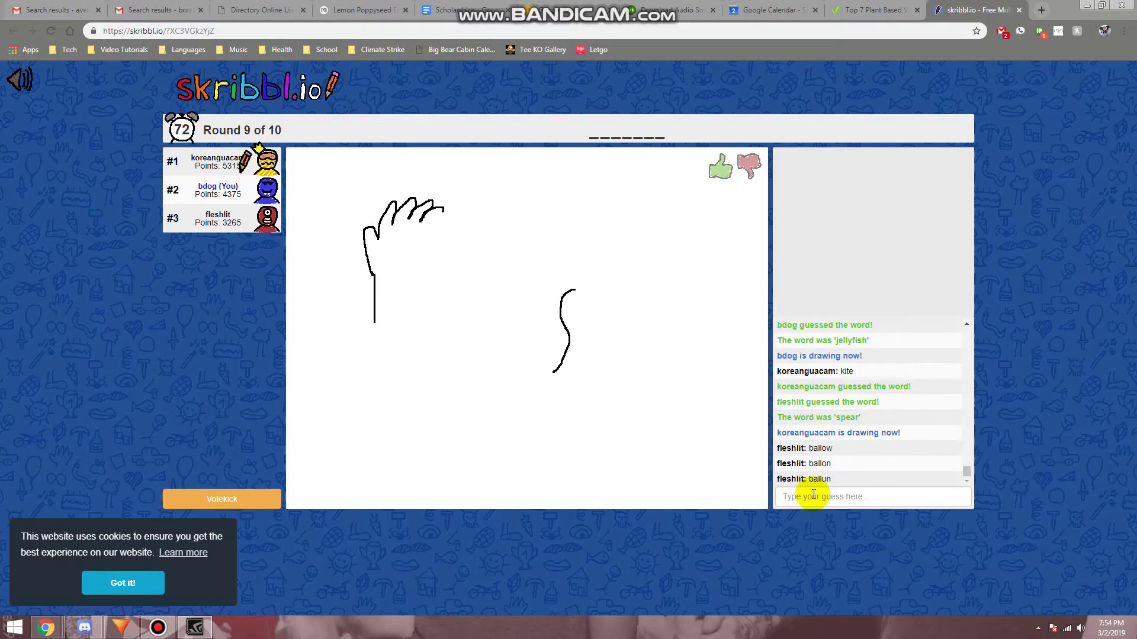
# Reopen the broadcast setup and choose Twitch again to reach its login form
pyautogui.hotkey('alt', 'z')
pyautogui.click(707, 164)
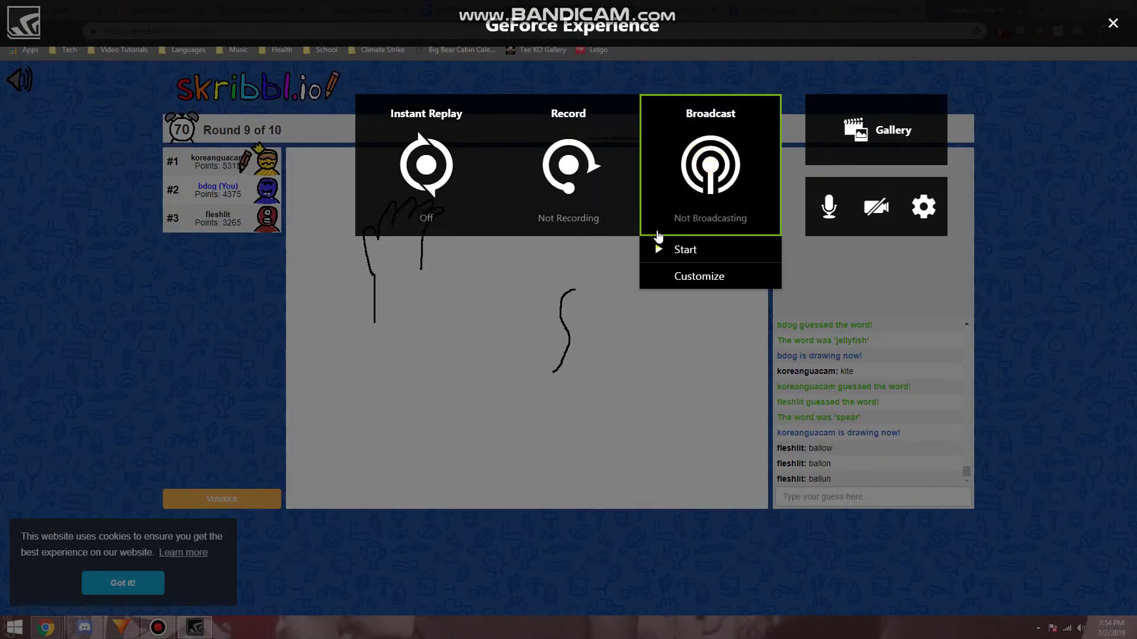
pyautogui.click(680, 250)
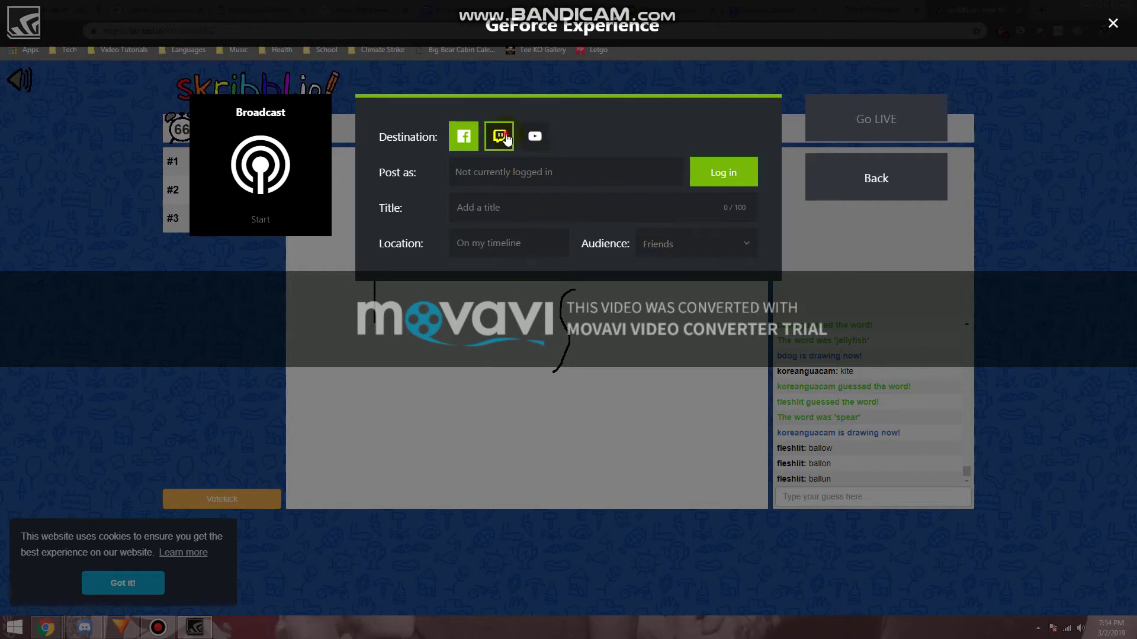
pyautogui.click(500, 136)
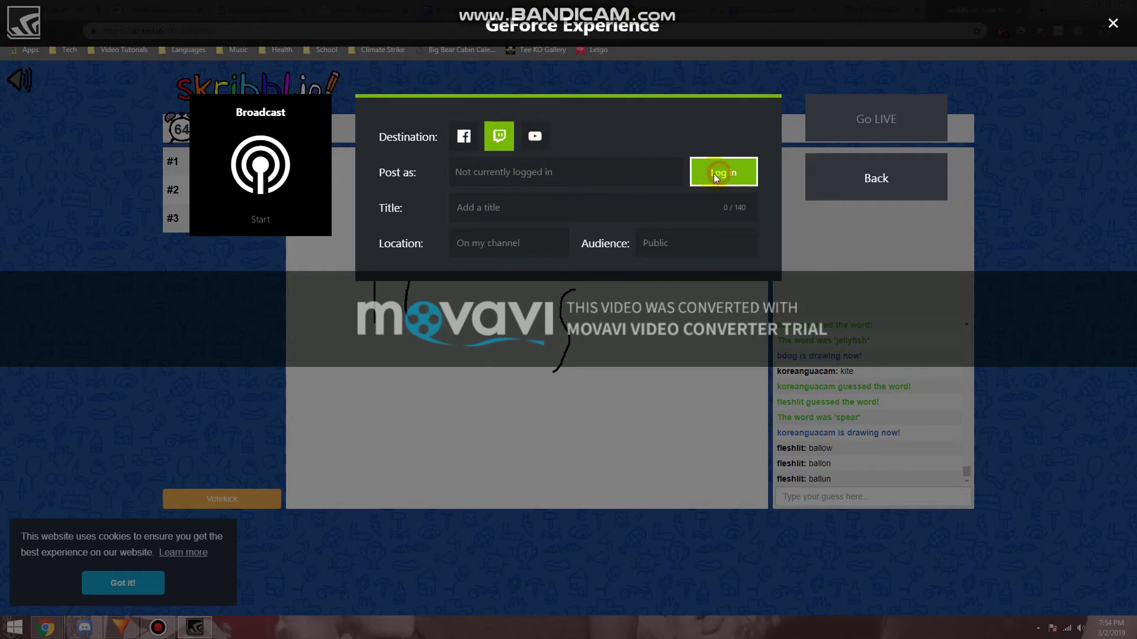
pyautogui.click(718, 174)
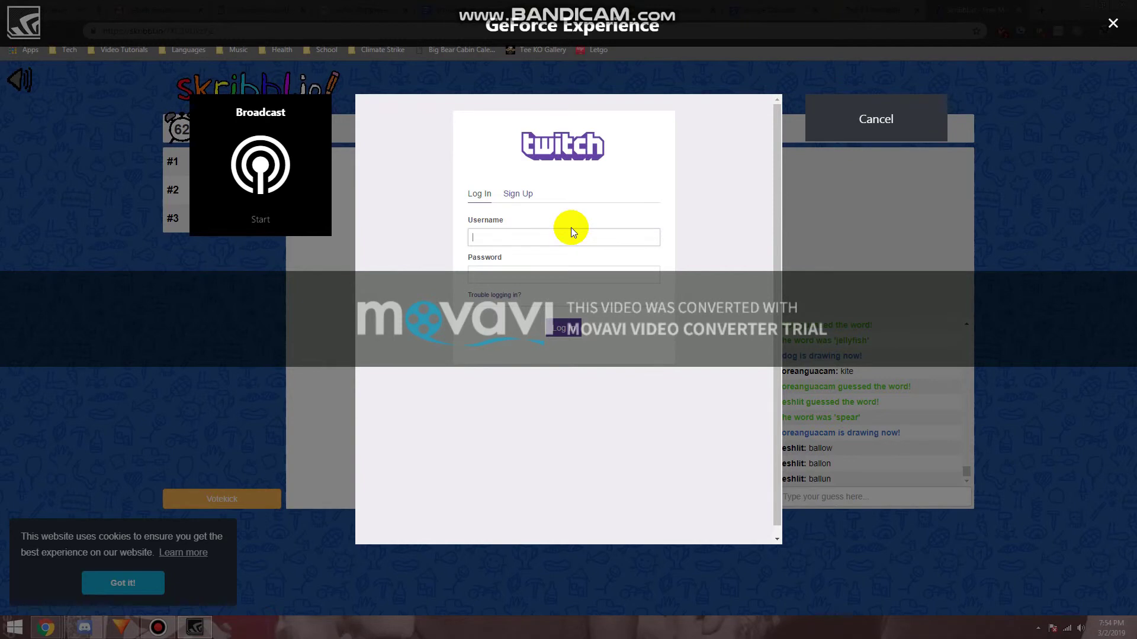
pyautogui.write('danishskiinfantry')
# Log in to Twitch, authorize GeForce Experience, and begin entering a broadcast title
pyautogui.press('Tab')
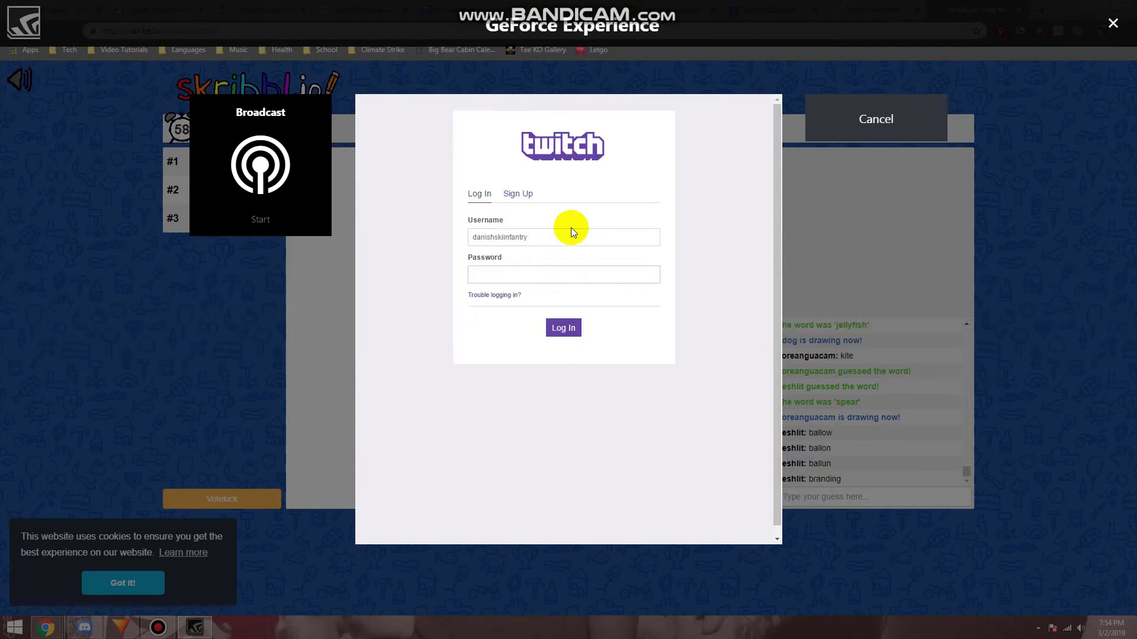
pyautogui.write('**********')
pyautogui.press('Return')
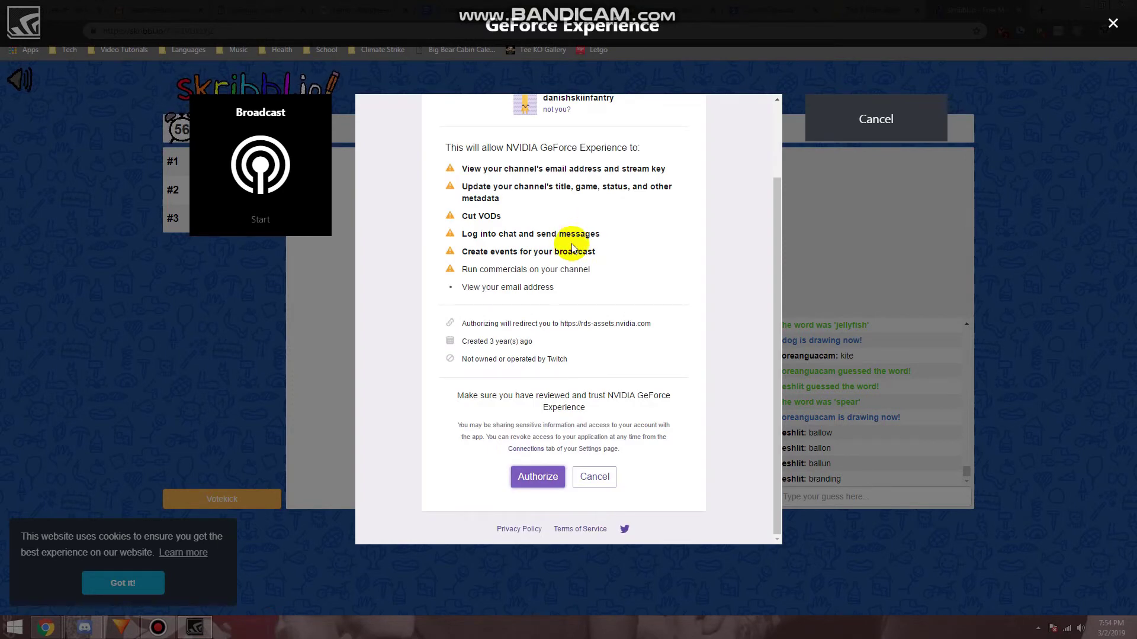
pyautogui.click(539, 476)
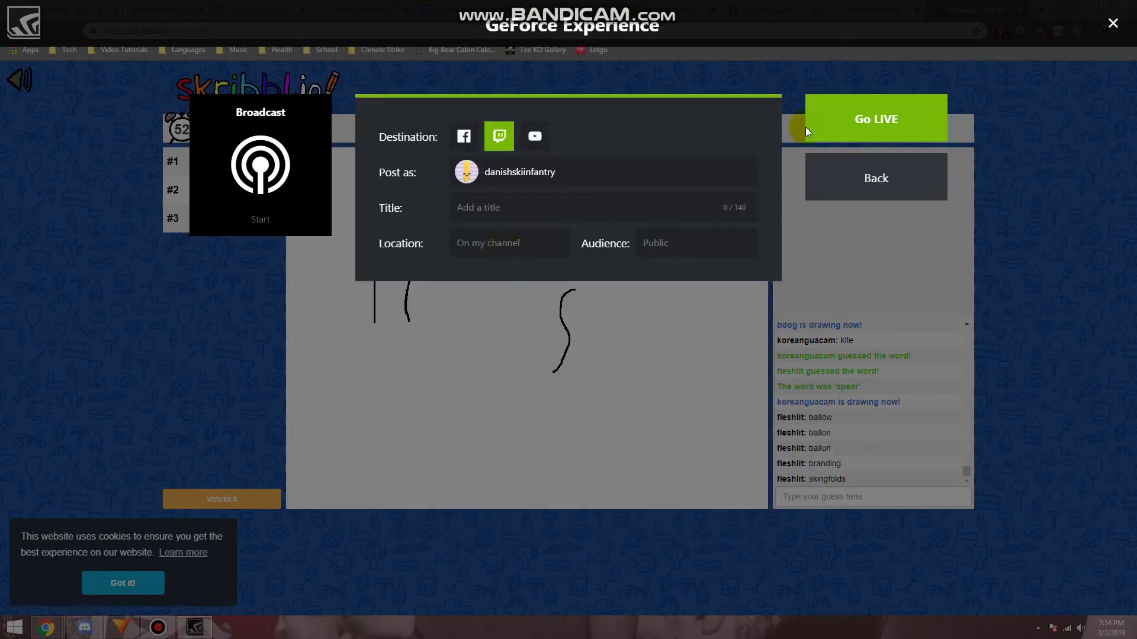
pyautogui.click(665, 219)
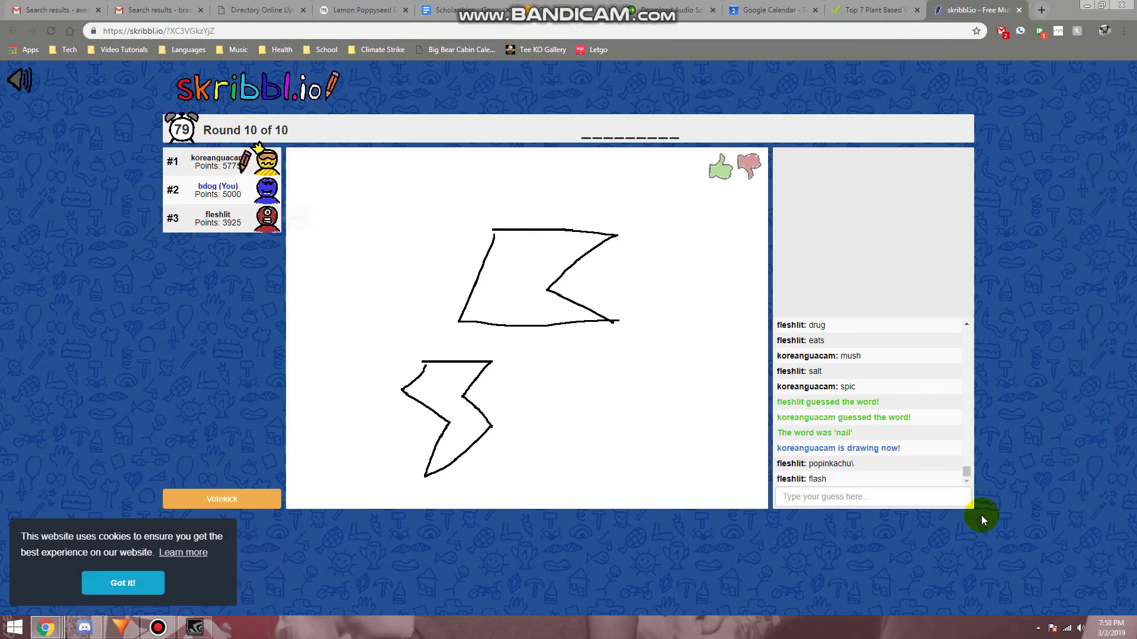
# Guess 'lightning' for the round-10 flag and lightning bolt drawing
pyautogui.click(812, 499)
pyautogui.write('lightning')
pyautogui.press('Return')
pyautogui.hotkey('alt', 'z')
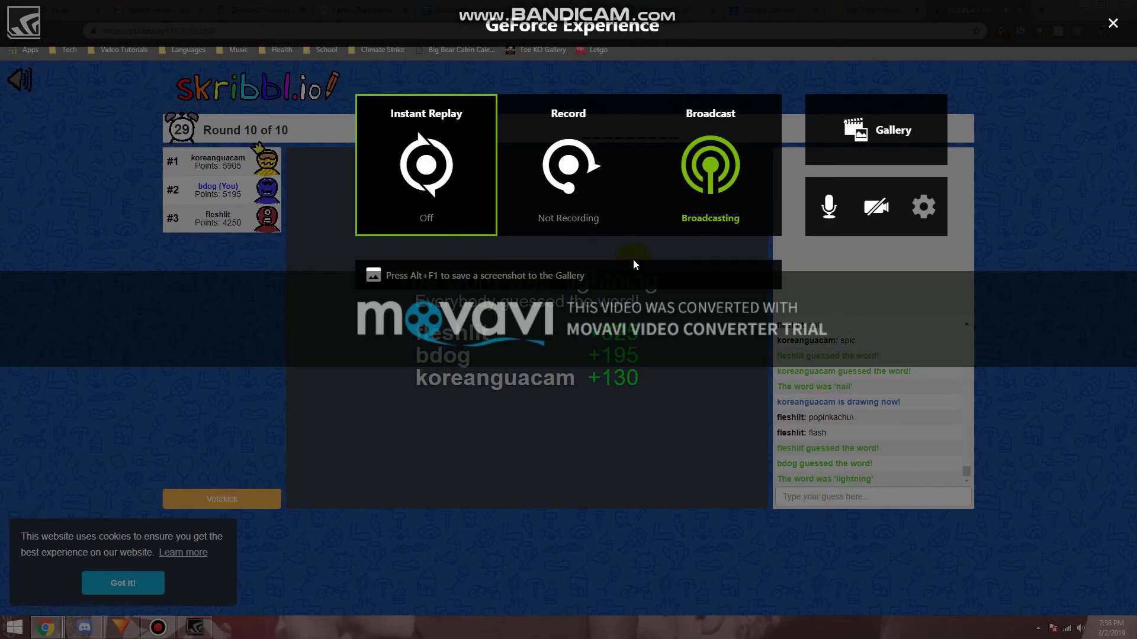
pyautogui.click(682, 186)
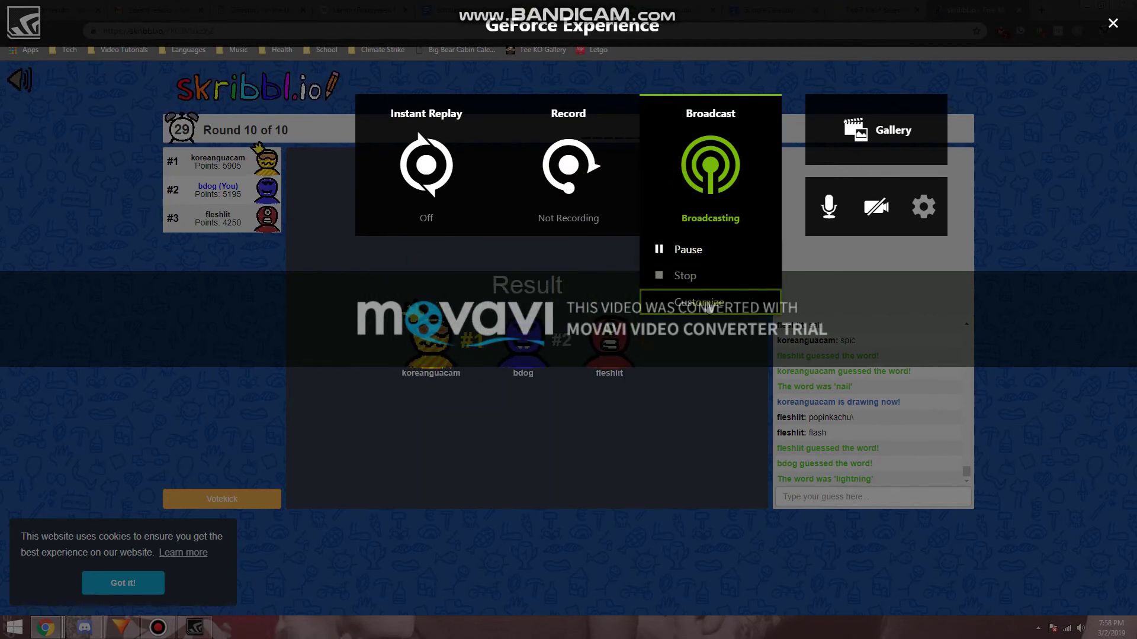
pyautogui.click(708, 303)
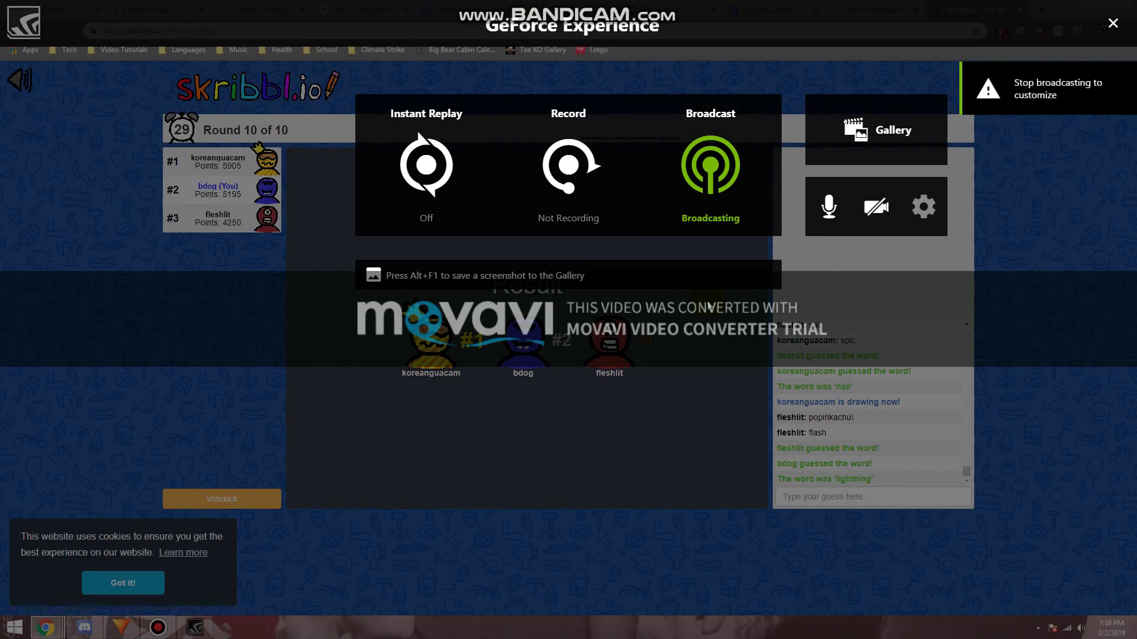
pyautogui.hotkey('alt', 'z')
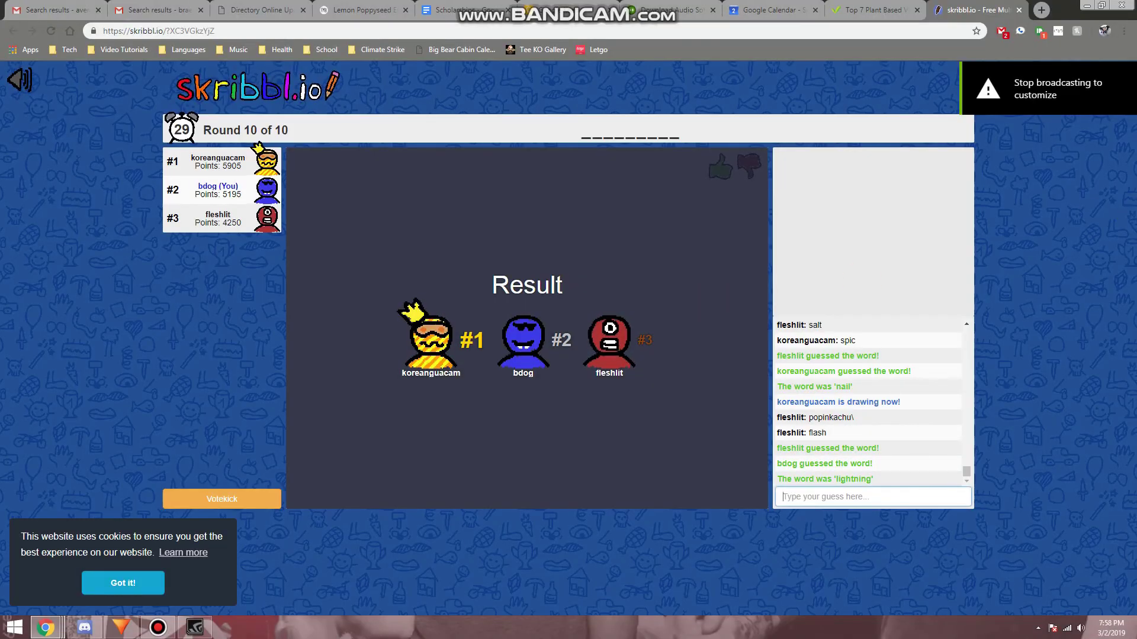